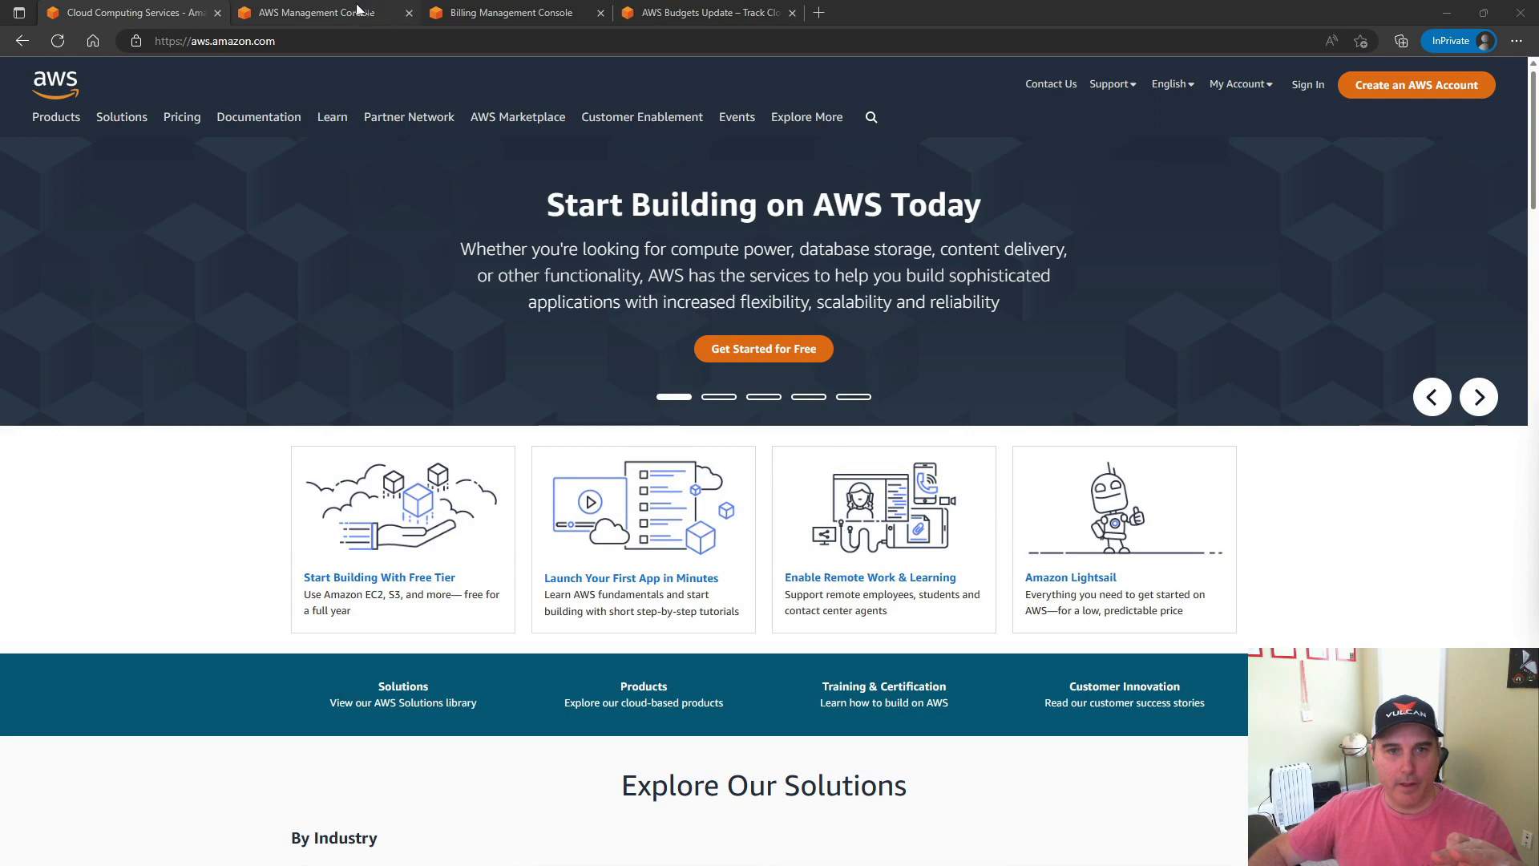
On the account page of the Billing Management Console, tick Activate IAM Access under IAM User and Role Access to Billing Information
{"action": "left_click", "coordinate": [570, 12]}
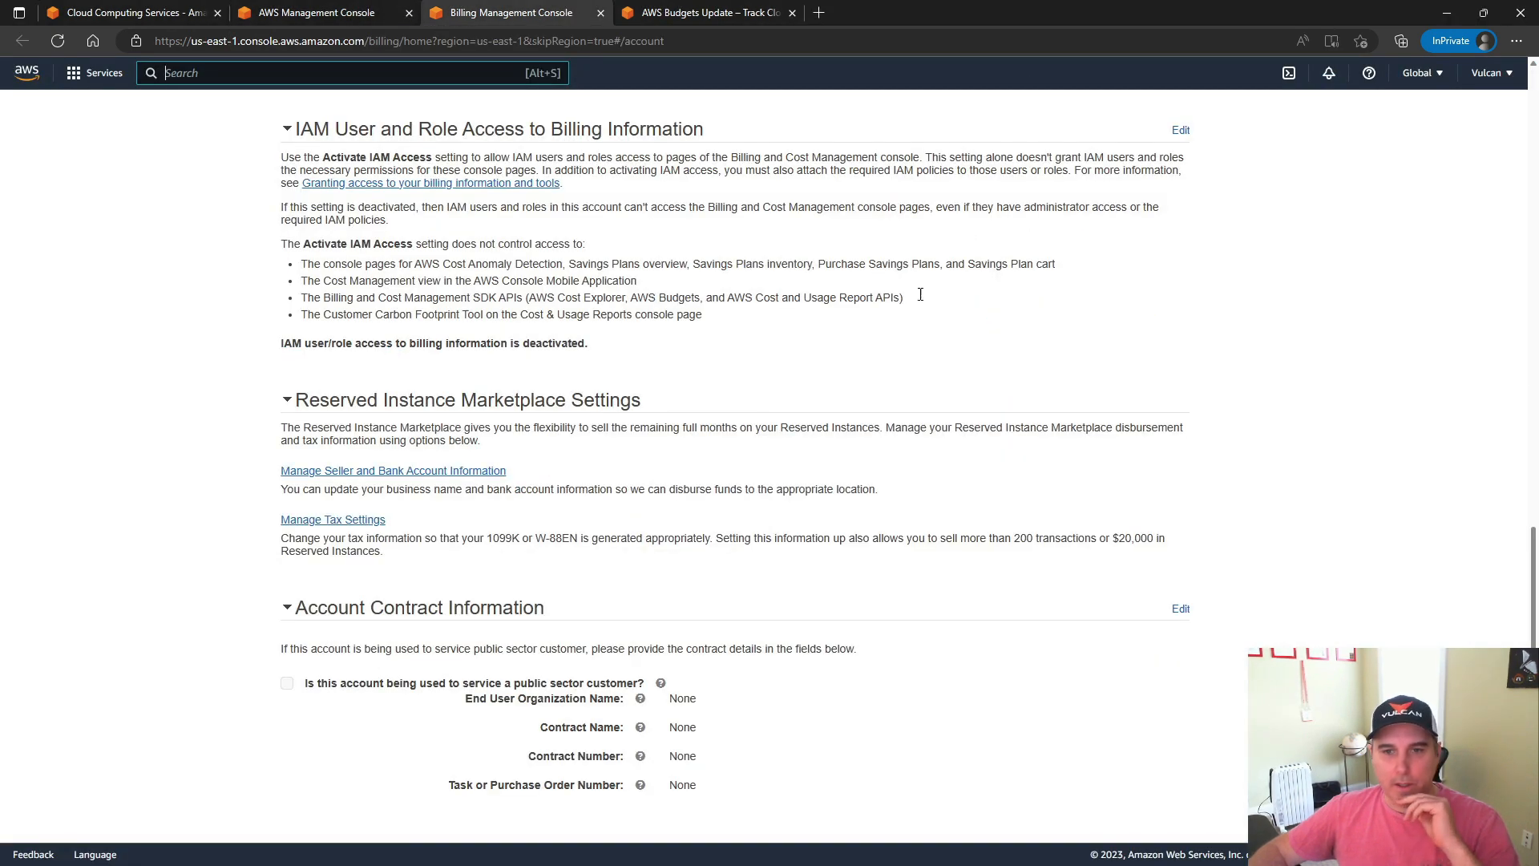
{"action": "left_click", "coordinate": [1489, 76]}
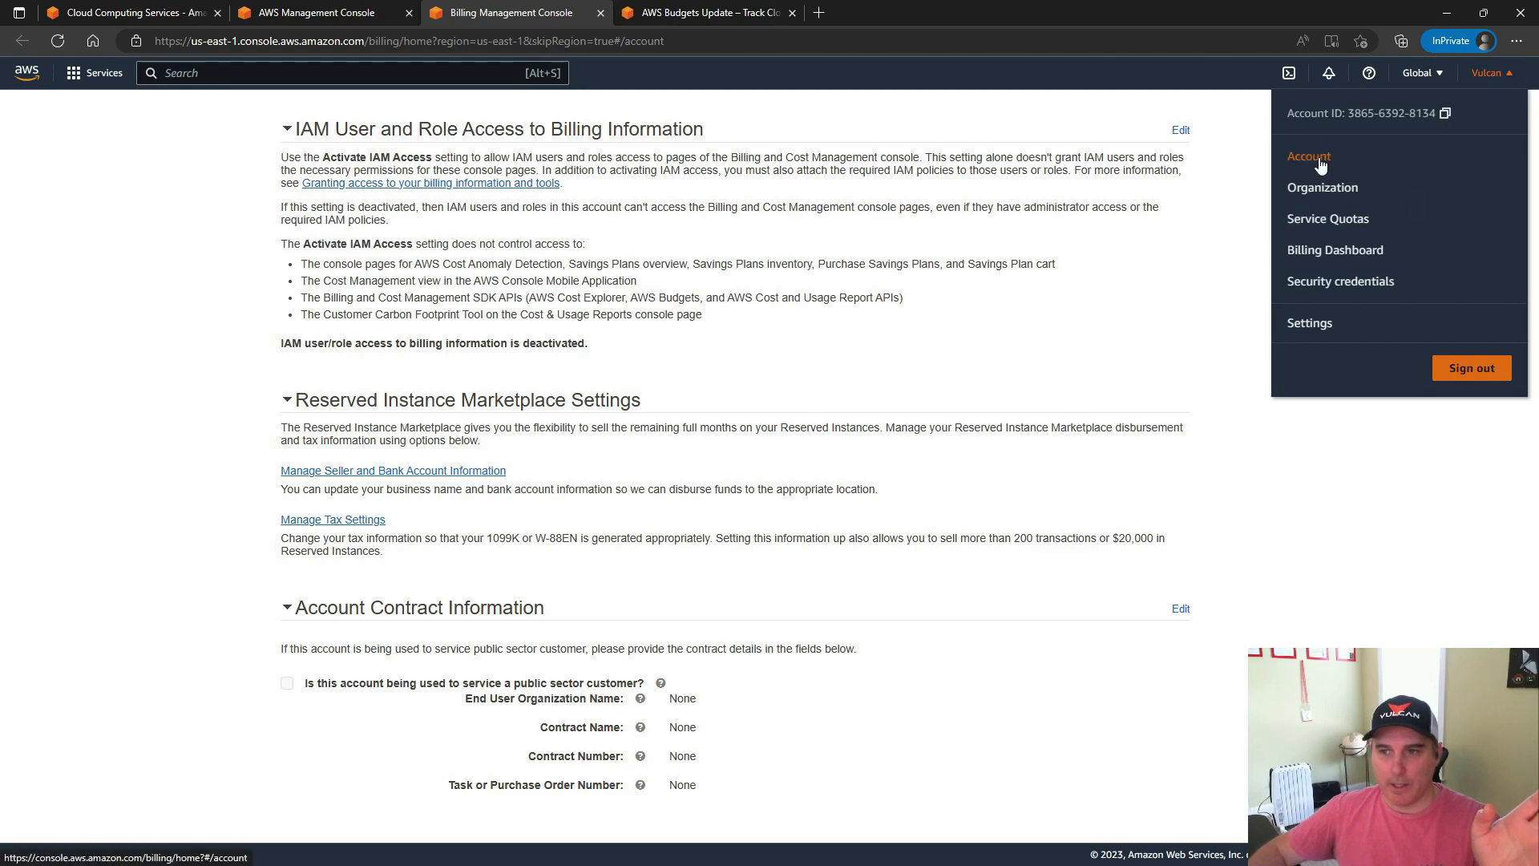
{"action": "left_click", "coordinate": [510, 258]}
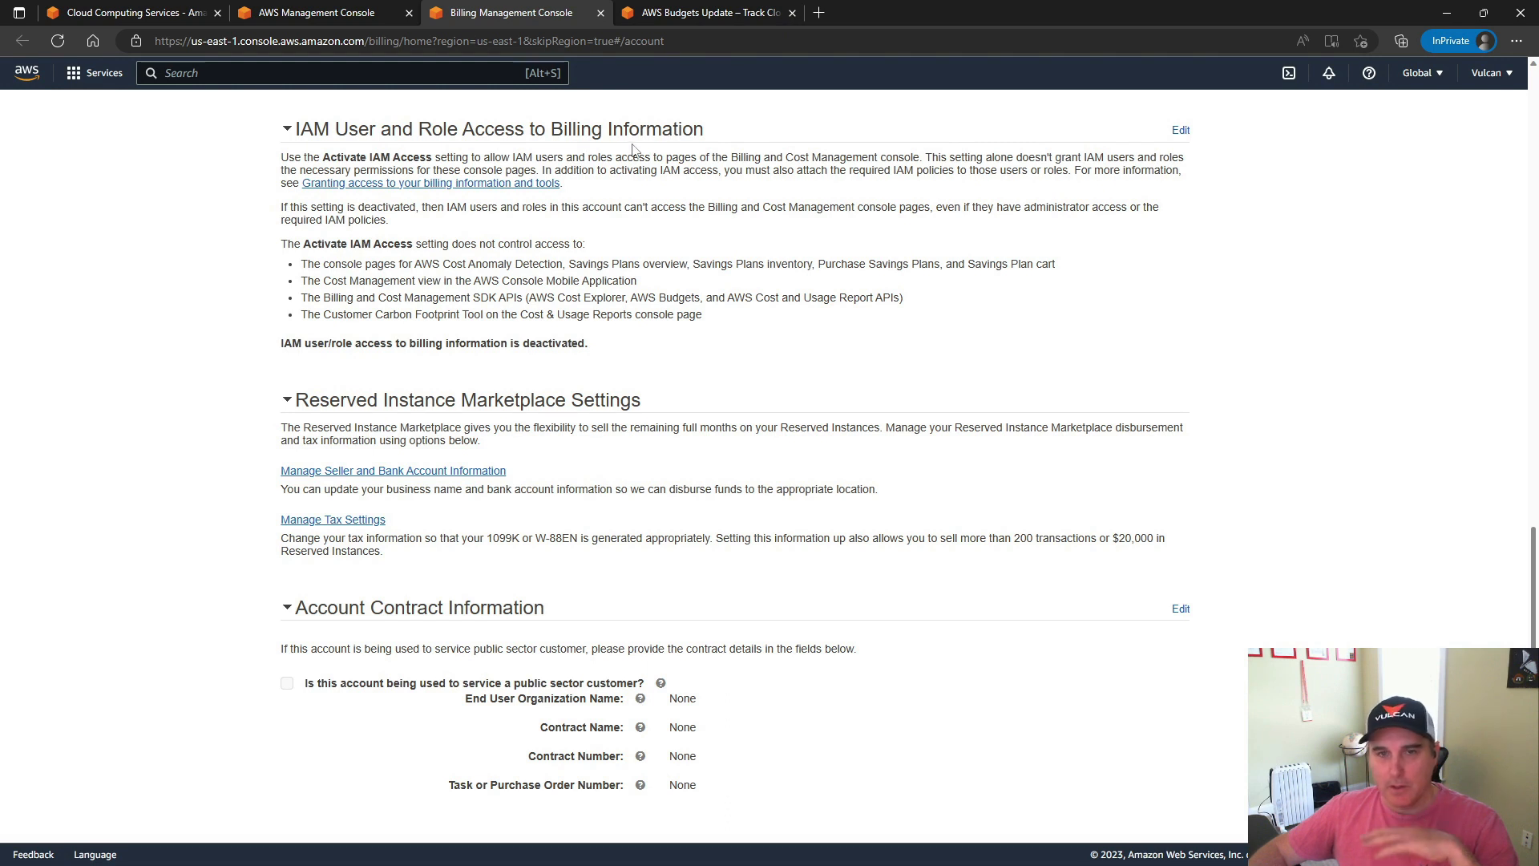
{"action": "left_click", "coordinate": [1182, 135]}
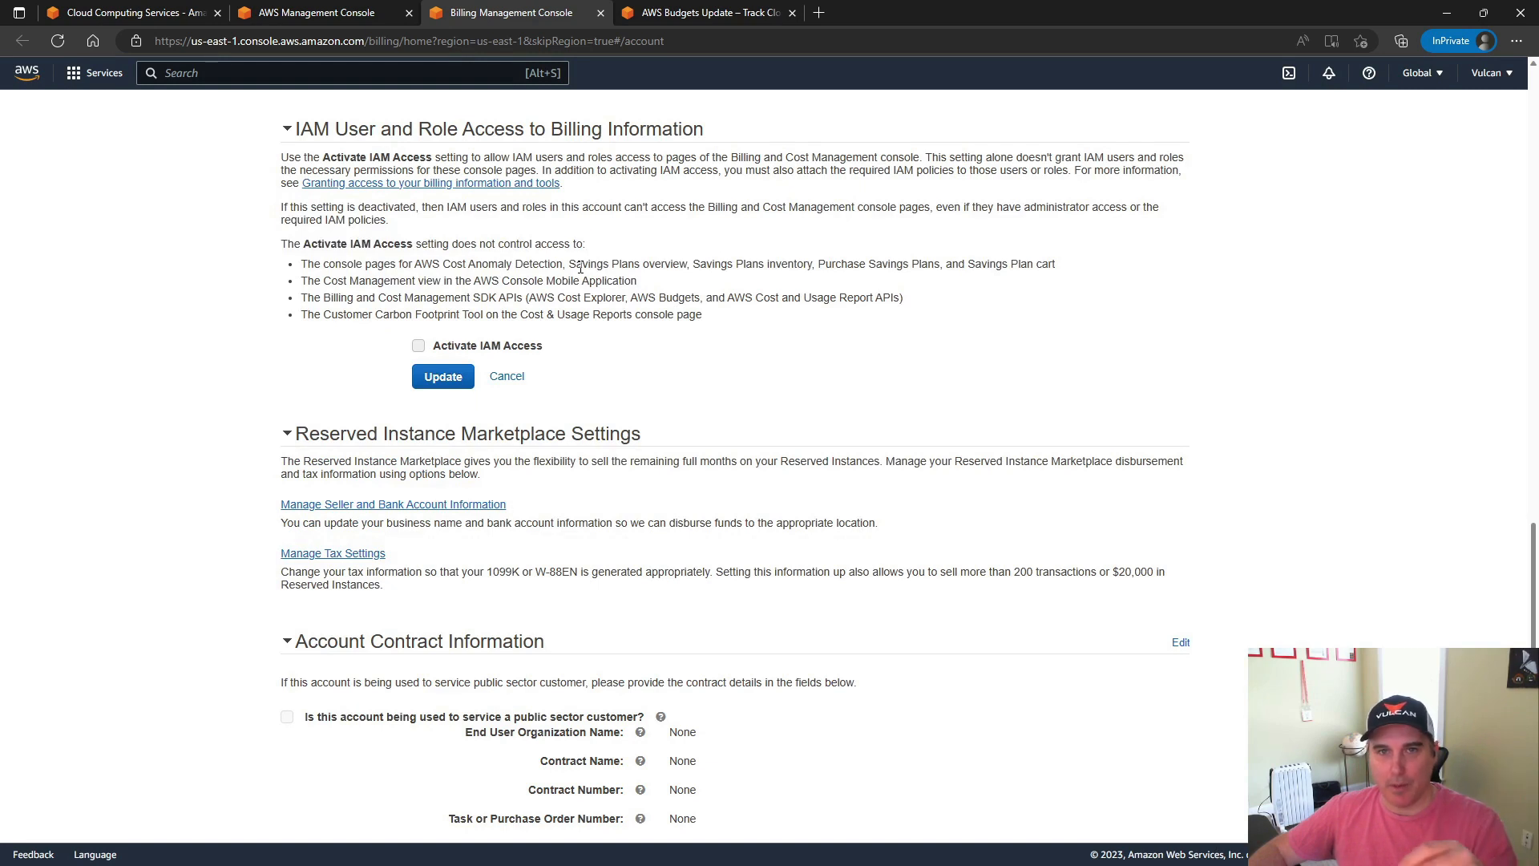
{"action": "left_click", "coordinate": [419, 346]}
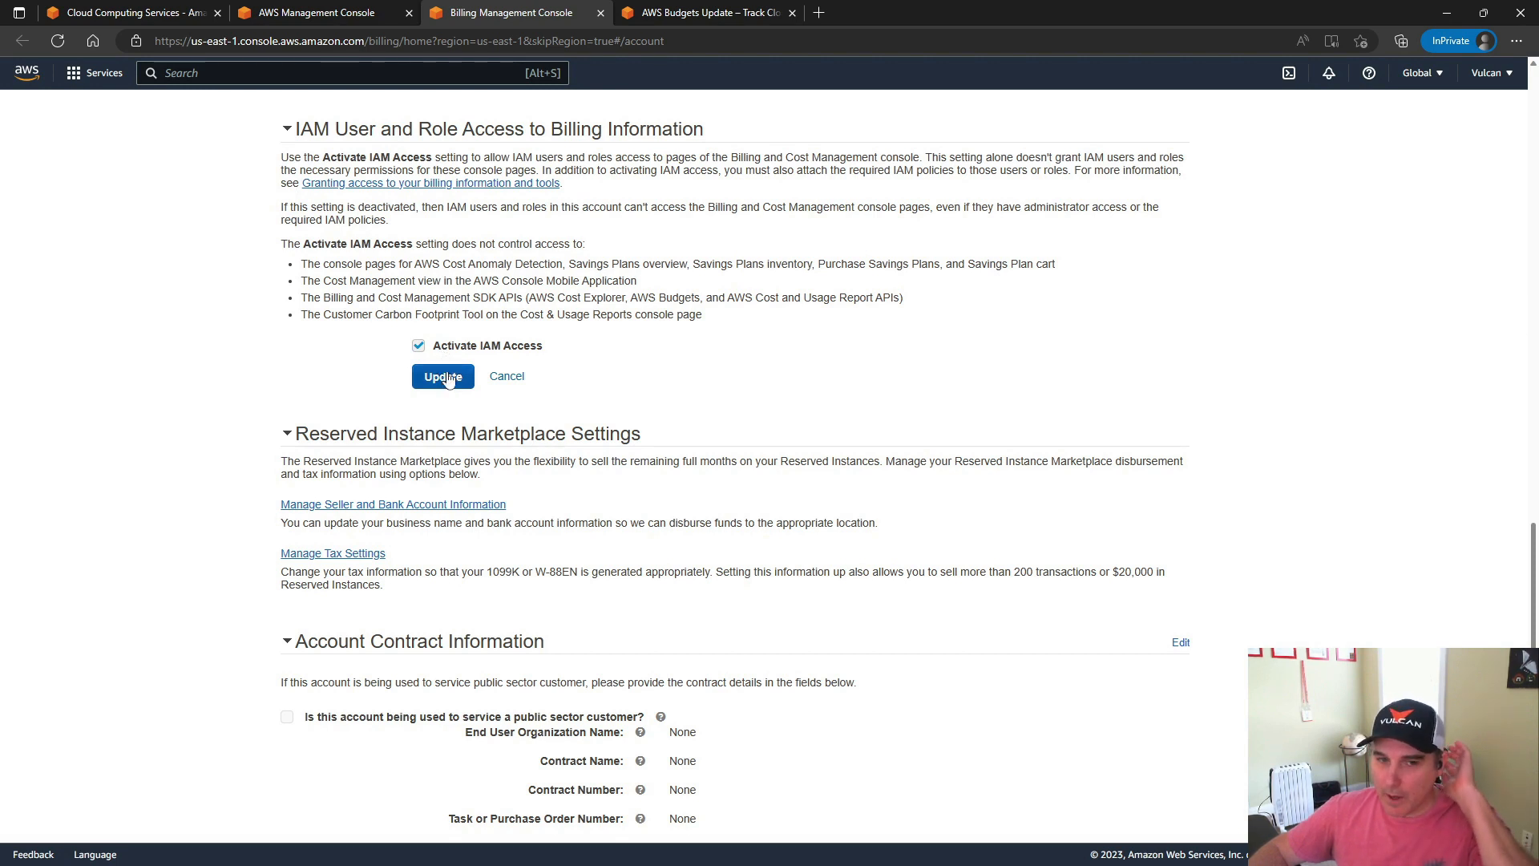
Close the Billing Management Console page and the AWS public home page, returning to Console Home
{"action": "left_click", "coordinate": [600, 13]}
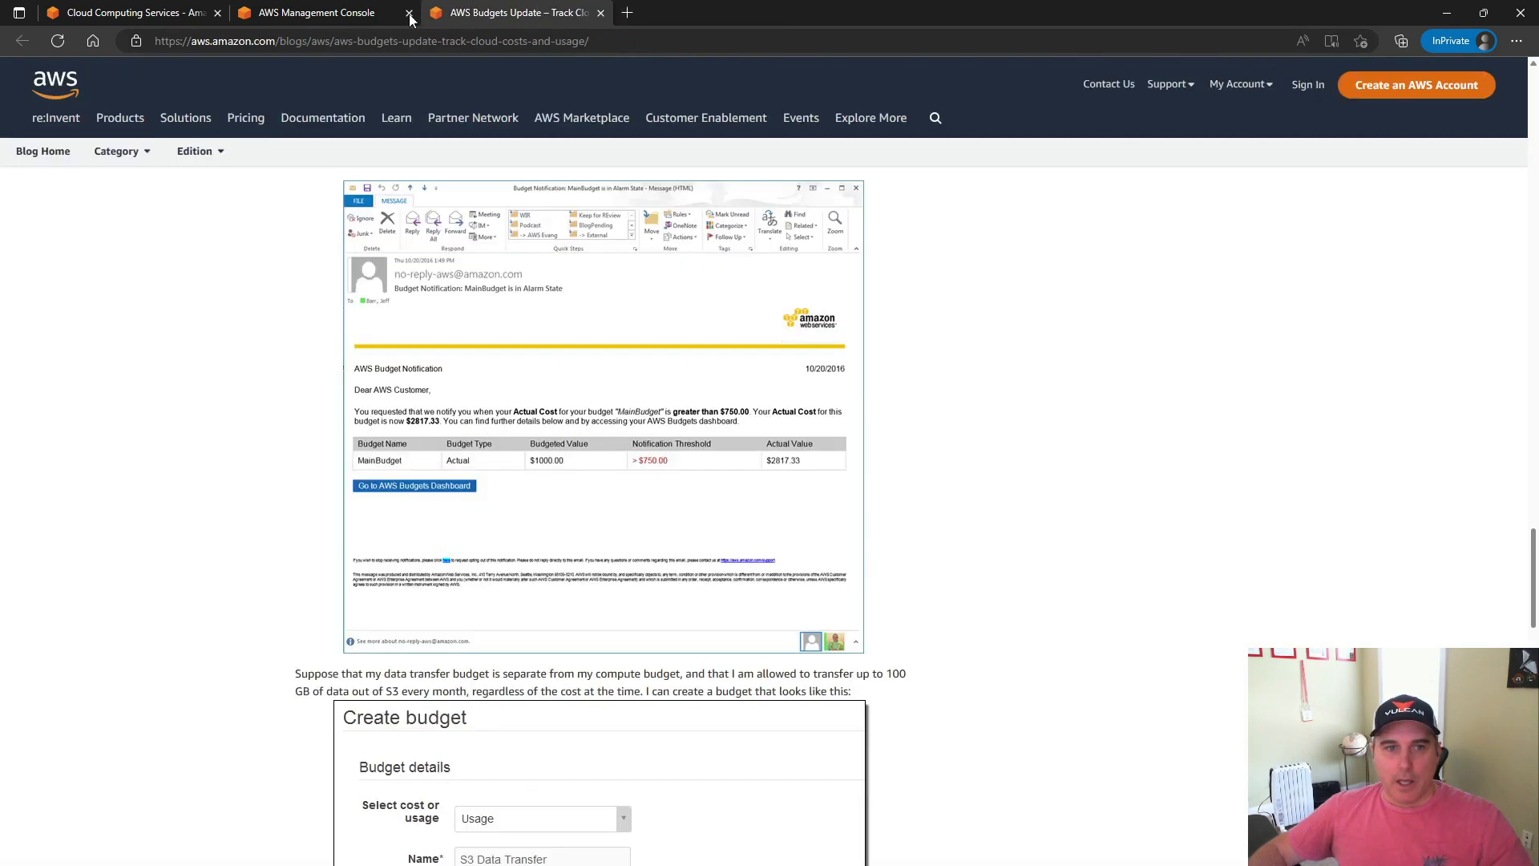
{"action": "left_click", "coordinate": [184, 12]}
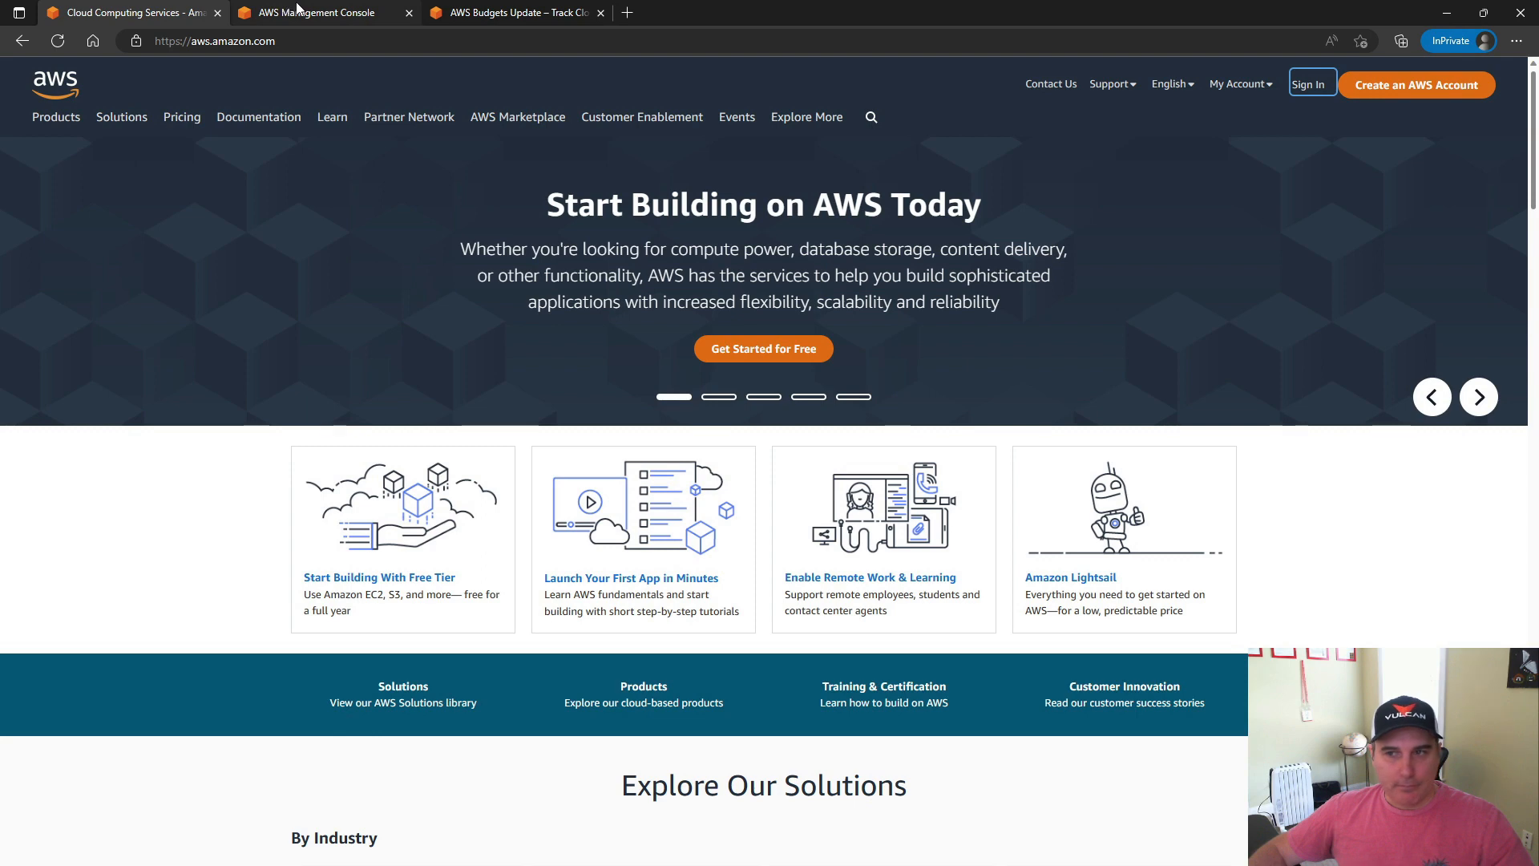
{"action": "left_click", "coordinate": [218, 13]}
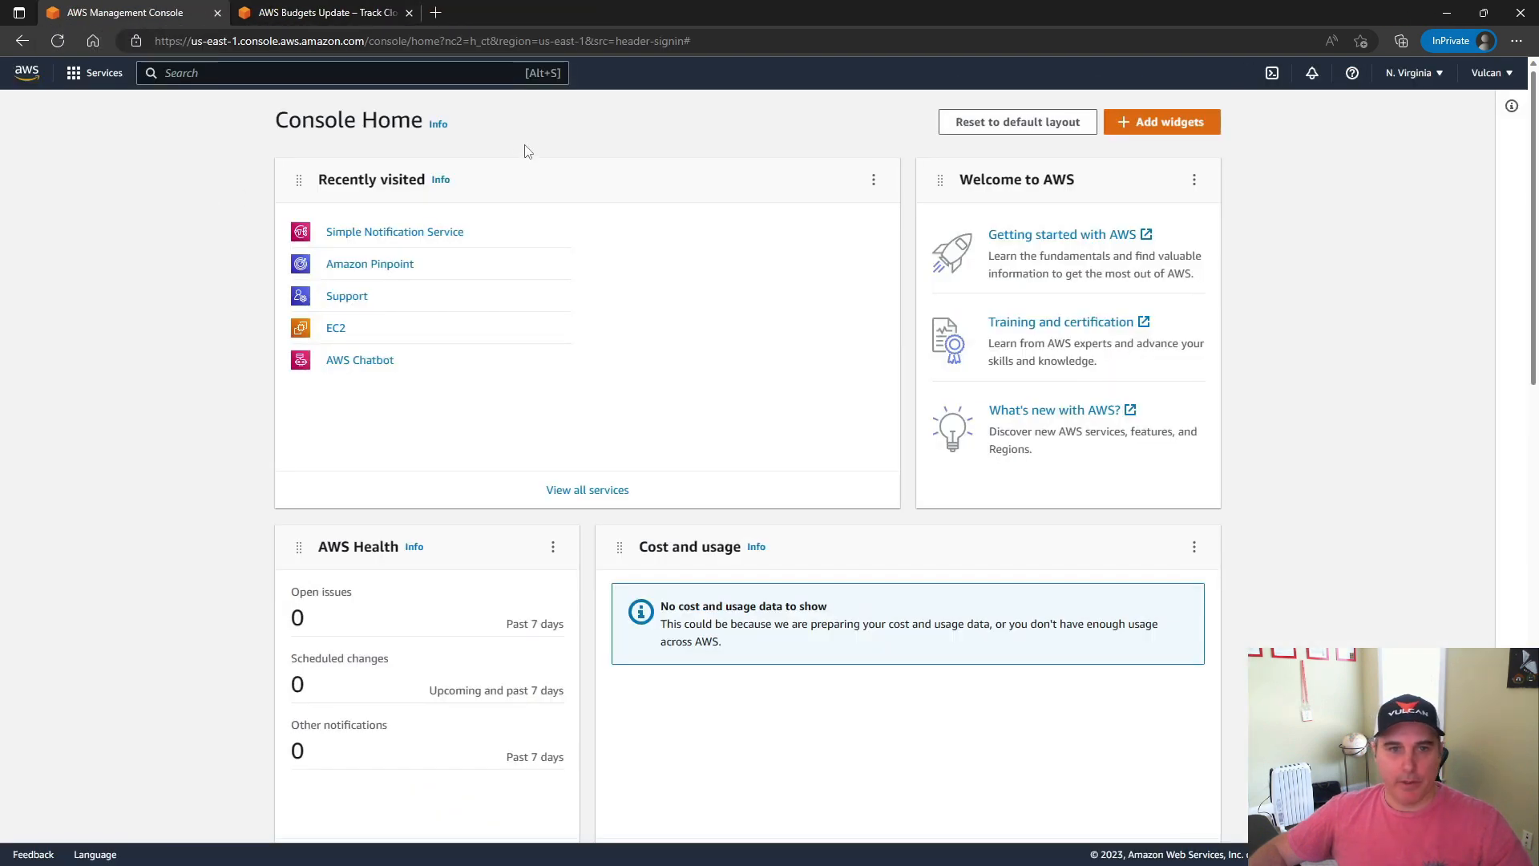
Search the AWS services for "budgets", open AWS Budgets and start creating a budget
{"action": "left_click", "coordinate": [431, 74]}
{"action": "type", "text": "budgets"}
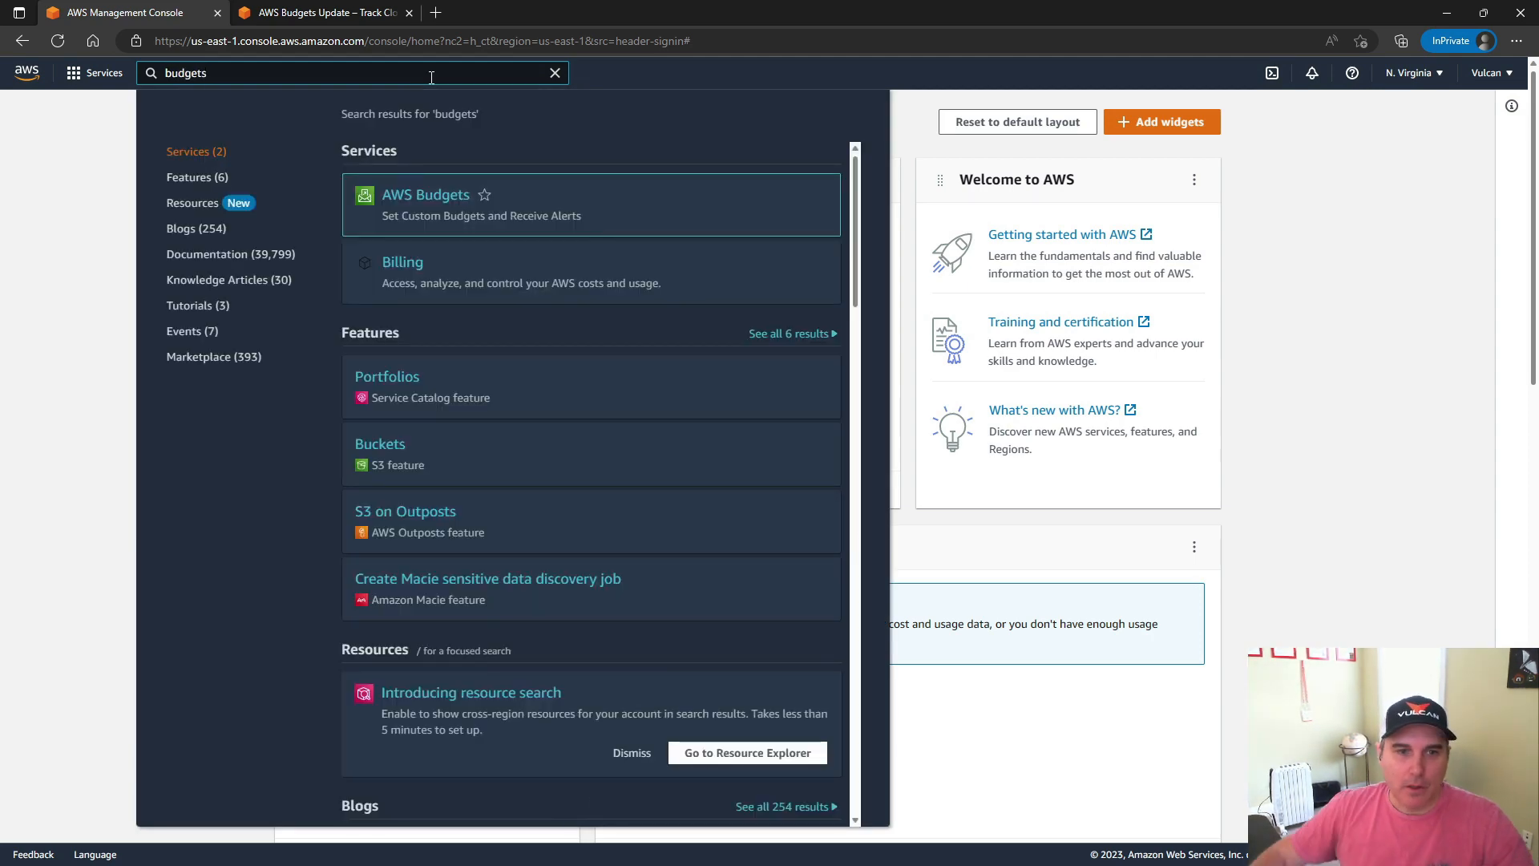
{"action": "left_click", "coordinate": [419, 201]}
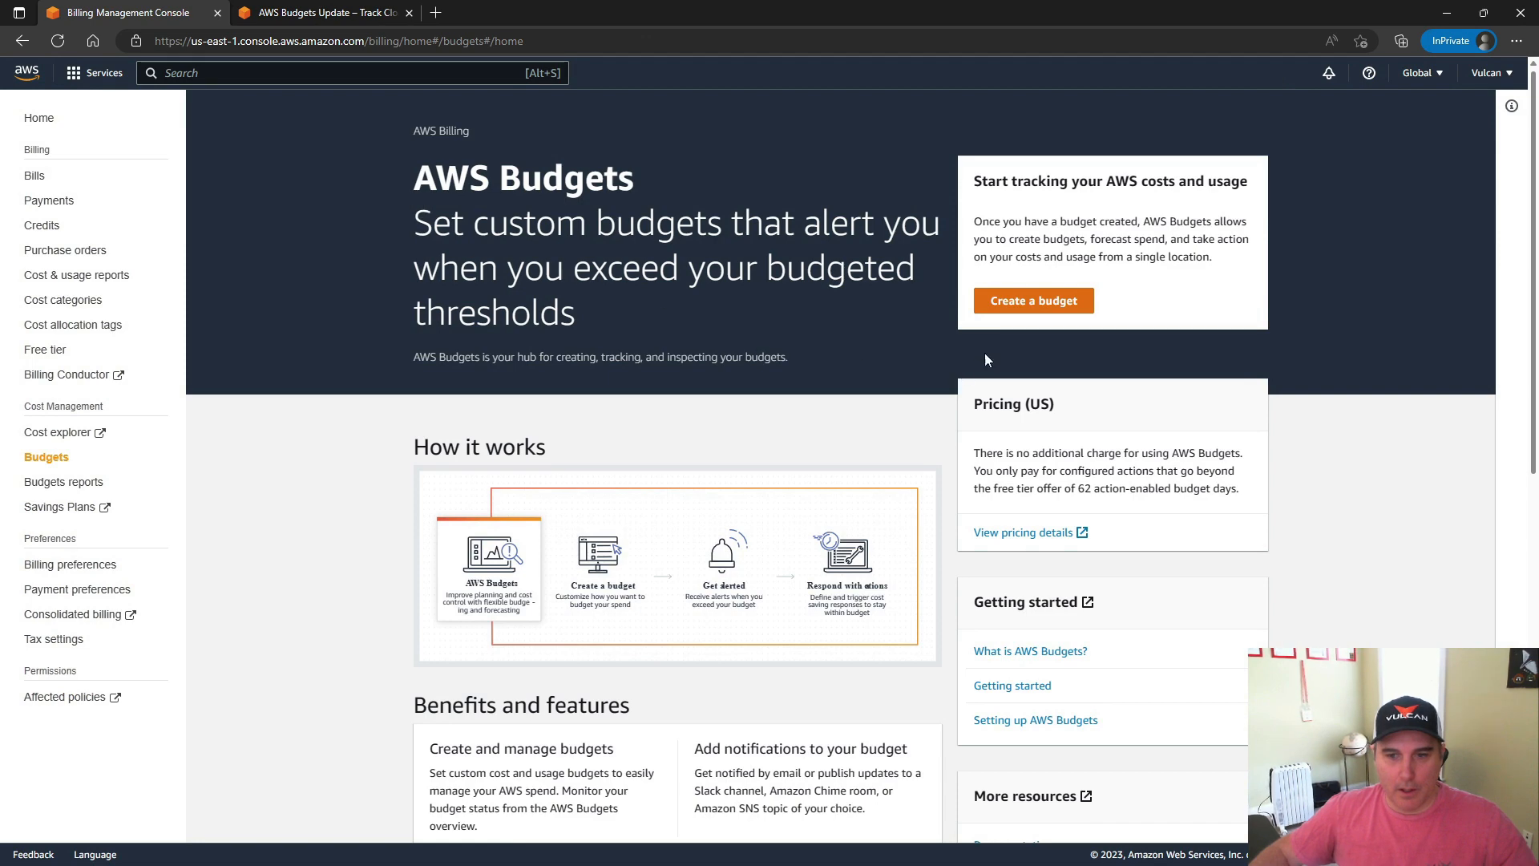
{"action": "left_click", "coordinate": [1044, 308]}
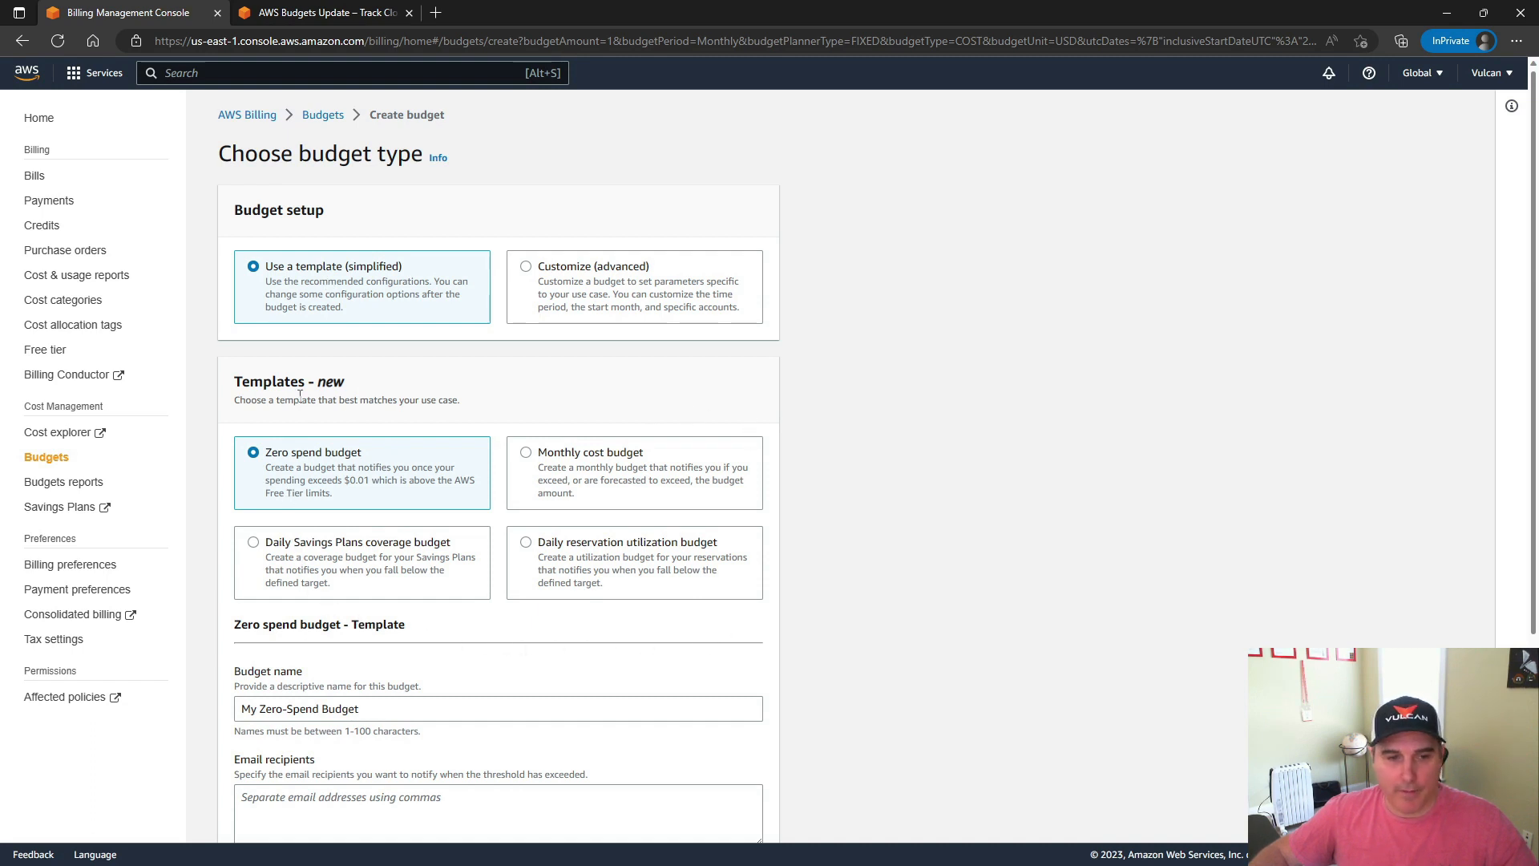
Choose the Monthly cost budget template and examine its budget name, budgeted amount, email recipients, scope and notification rules
{"action": "left_click", "coordinate": [525, 453]}
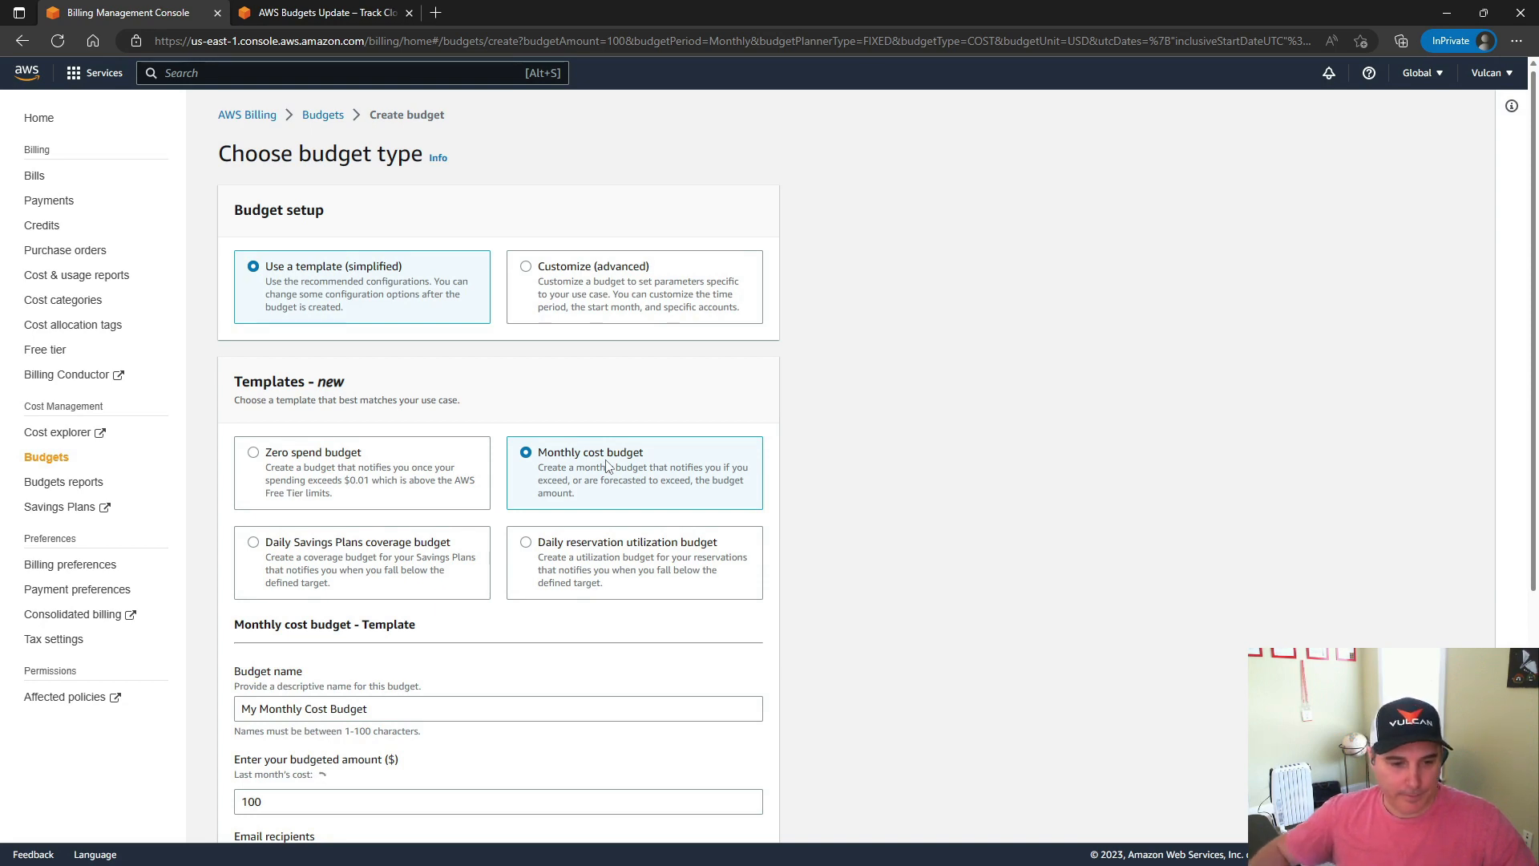
{"action": "scroll", "coordinate": [711, 416], "scroll_direction": "down", "scroll_amount": 3}
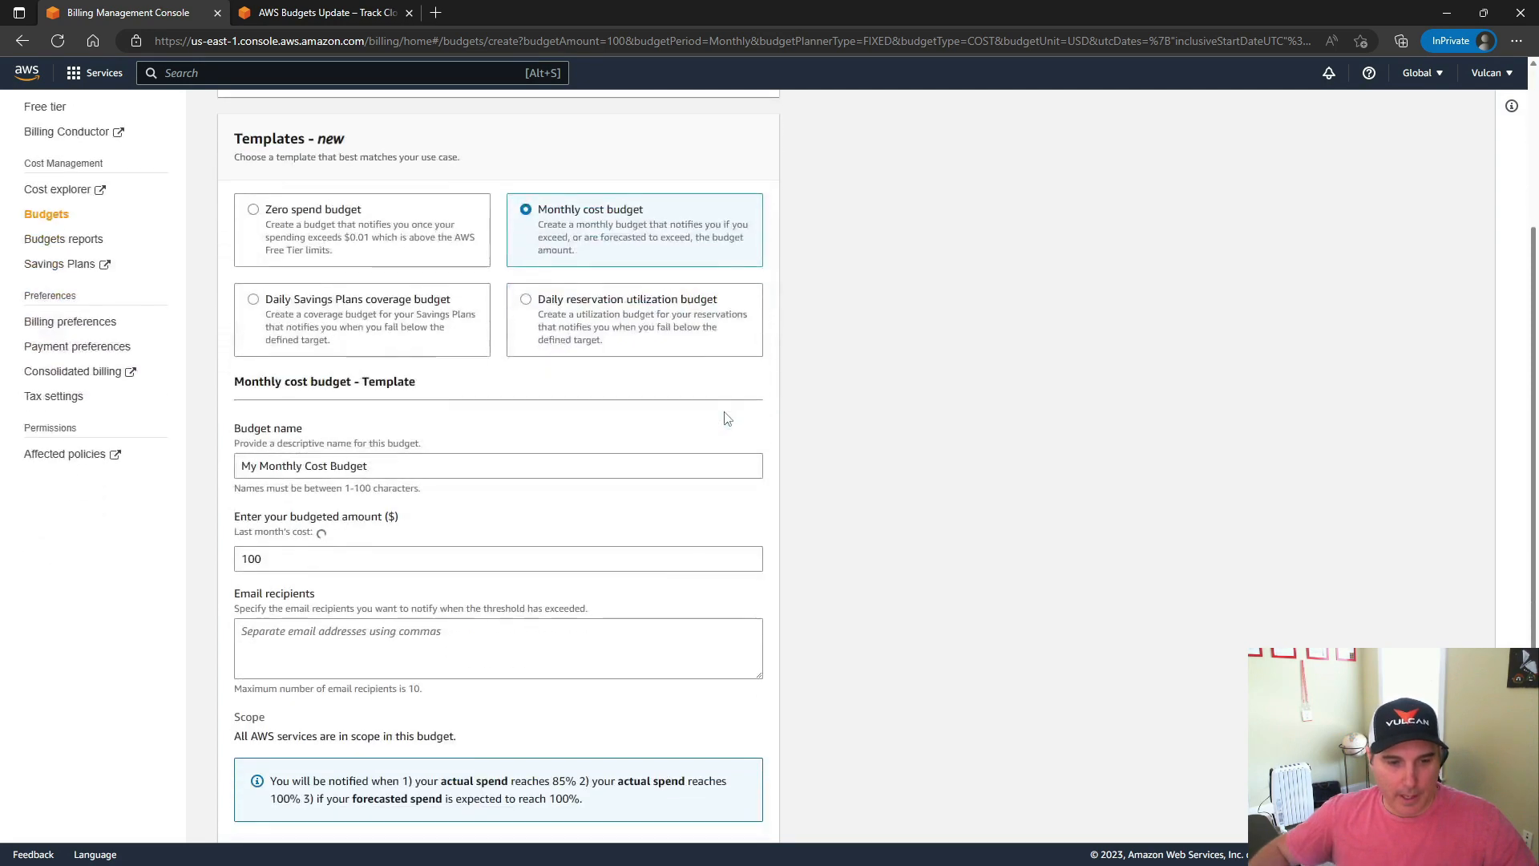
{"action": "scroll", "coordinate": [687, 438], "scroll_direction": "down", "scroll_amount": 2}
{"action": "scroll", "coordinate": [561, 443], "scroll_direction": "up", "scroll_amount": 2}
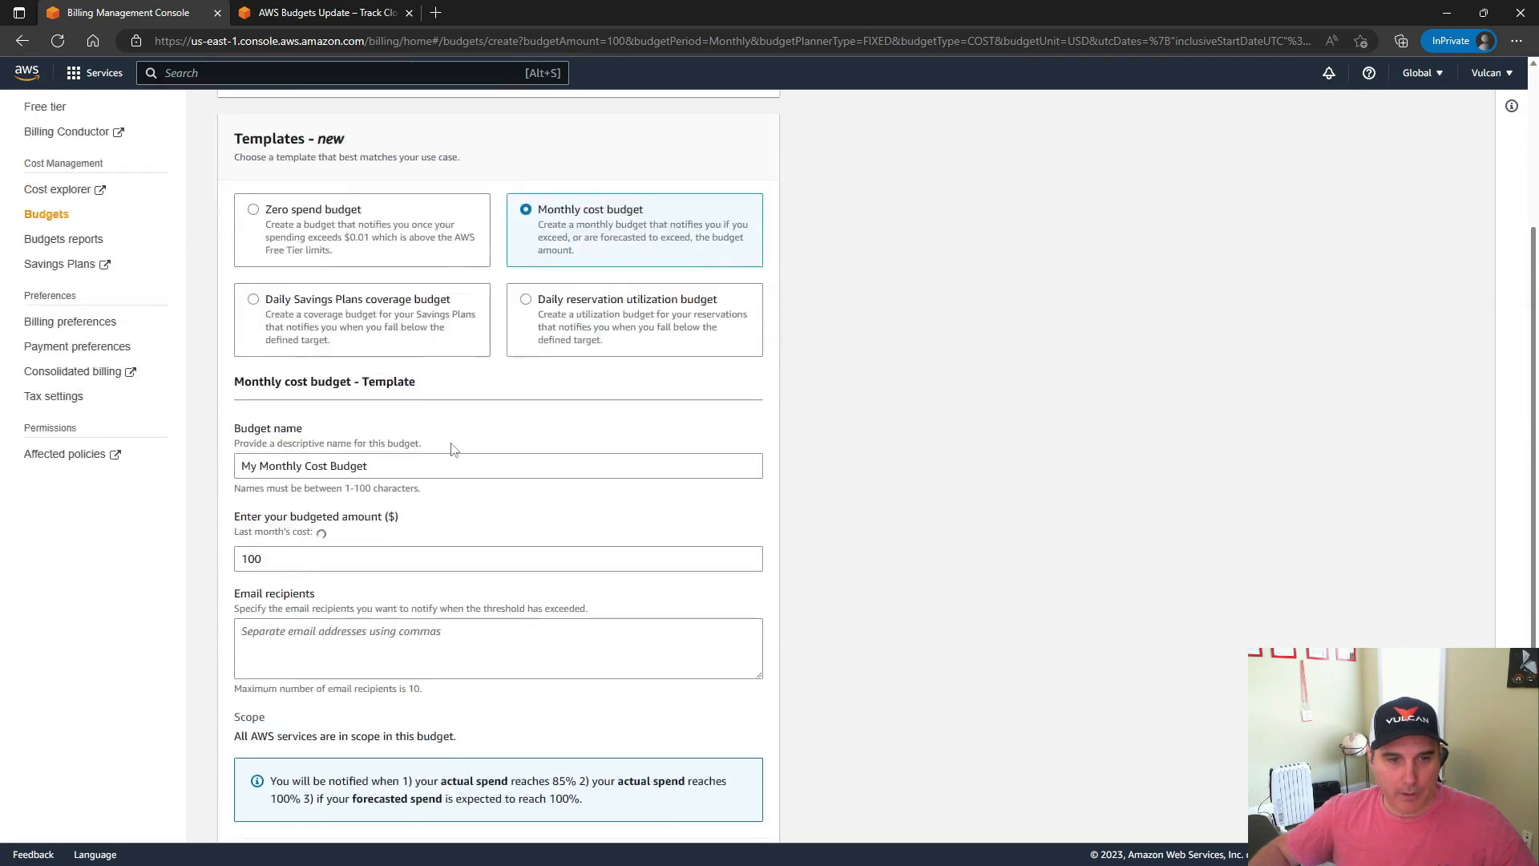
{"action": "triple_click", "coordinate": [375, 467]}
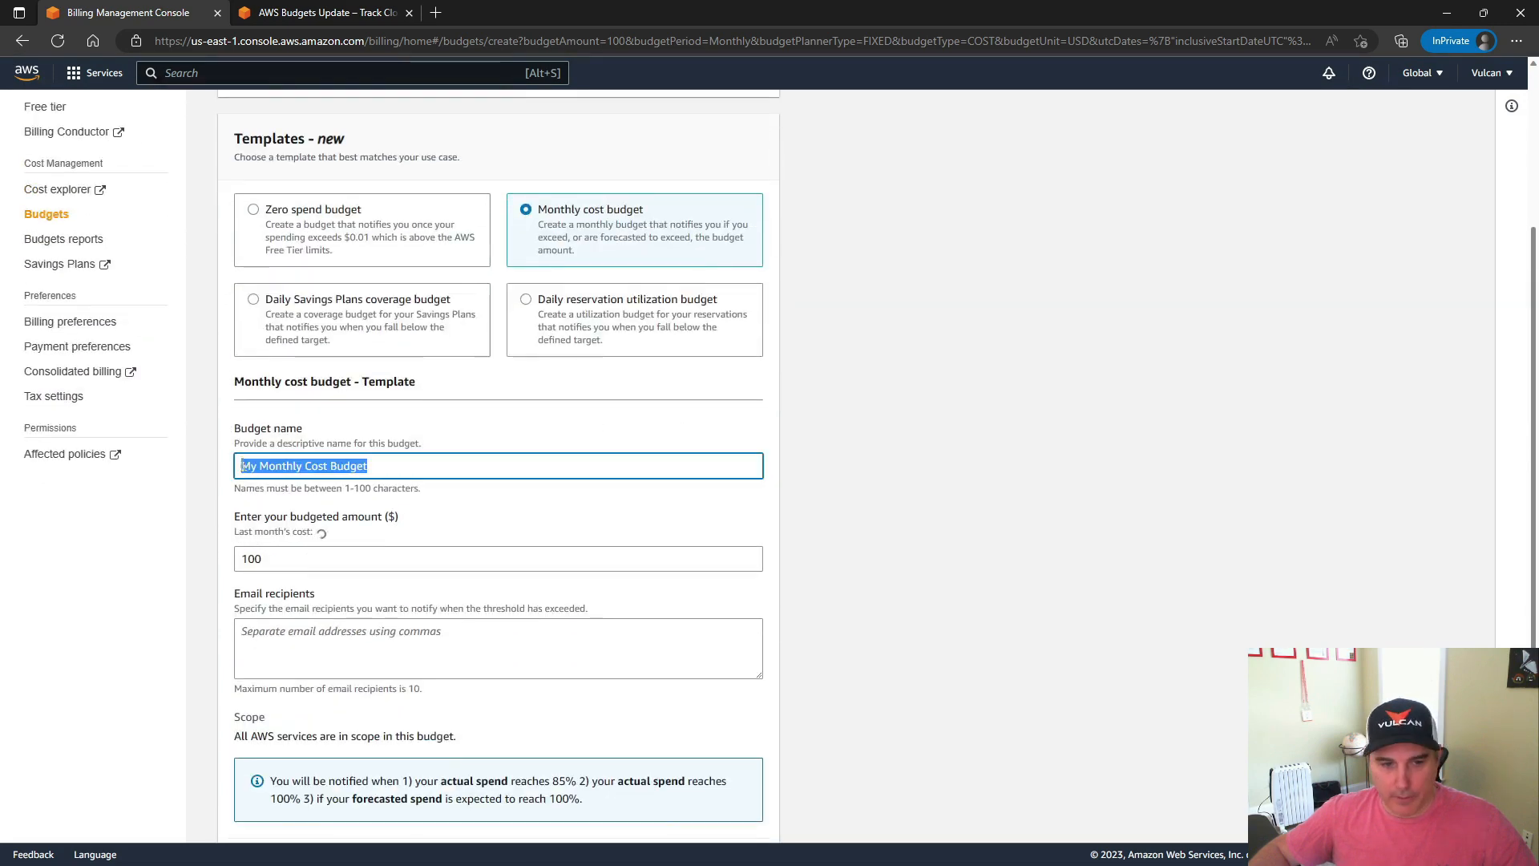
{"action": "triple_click", "coordinate": [290, 560]}
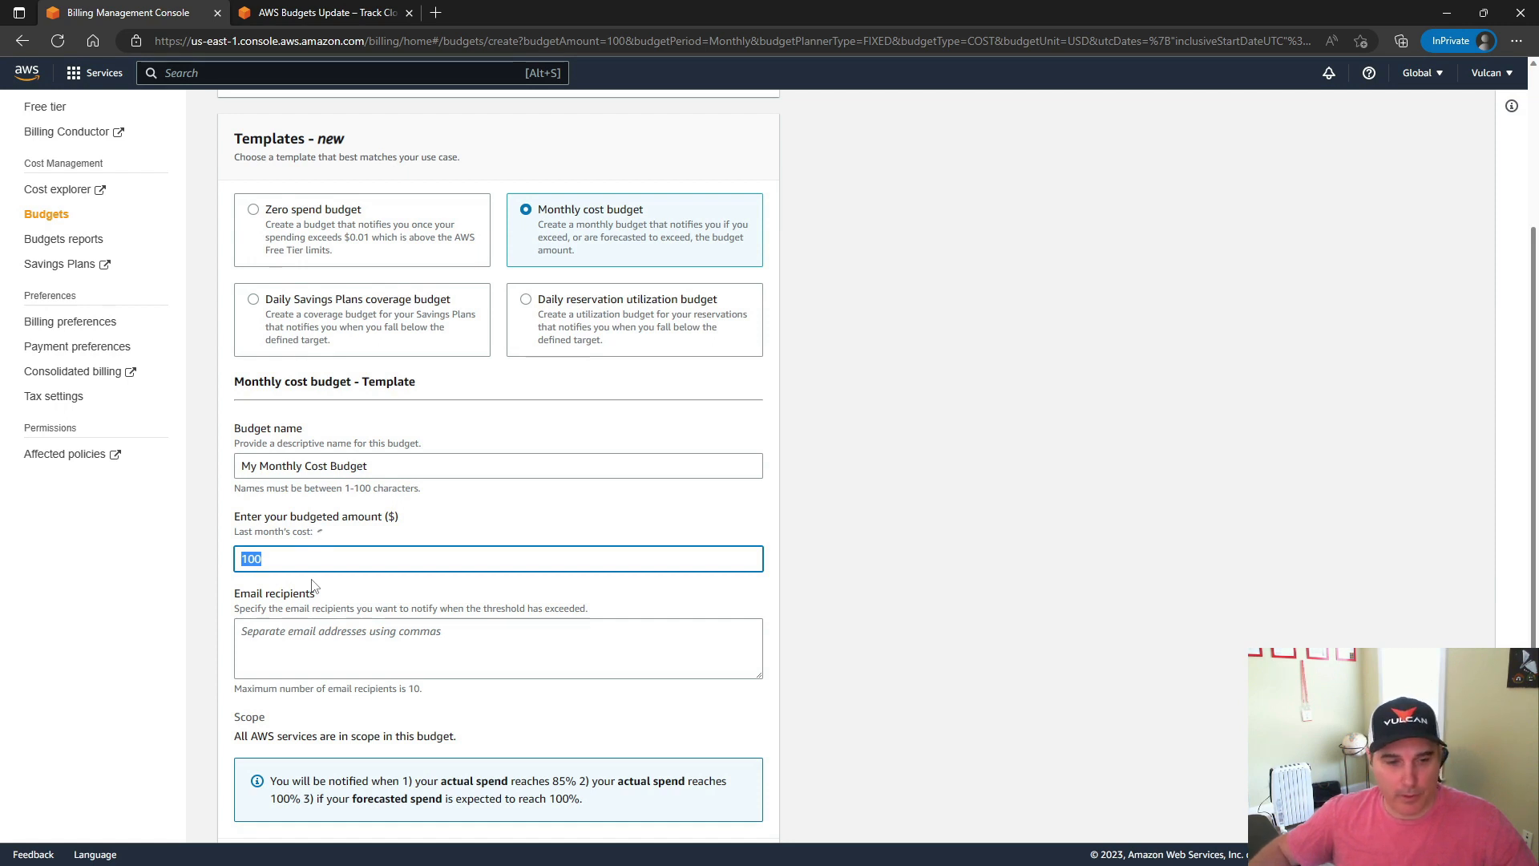
{"action": "left_click", "coordinate": [338, 634]}
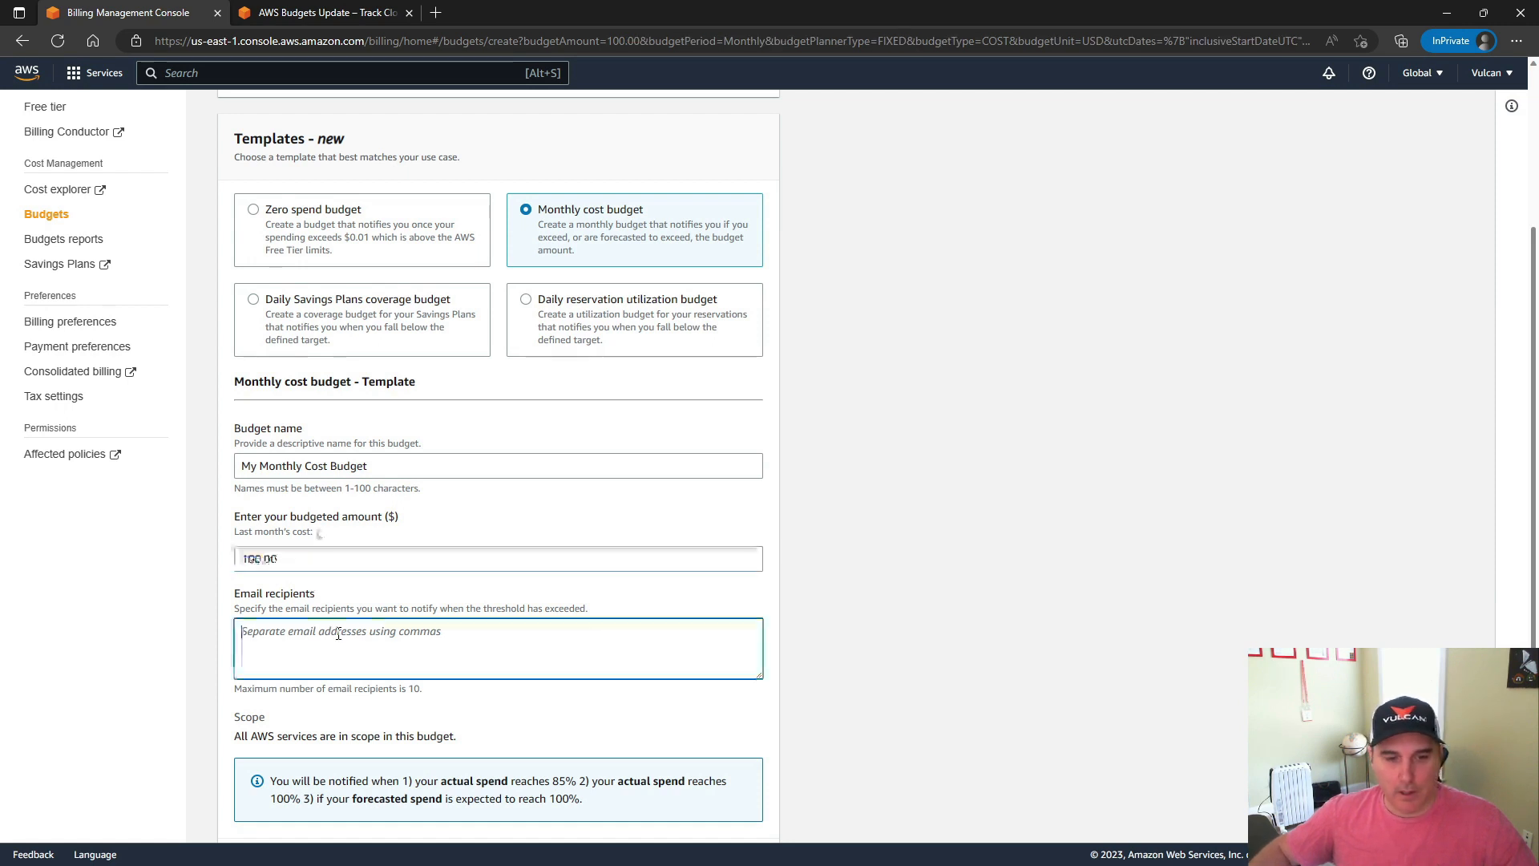
{"action": "scroll", "coordinate": [340, 641], "scroll_direction": "down", "scroll_amount": 2}
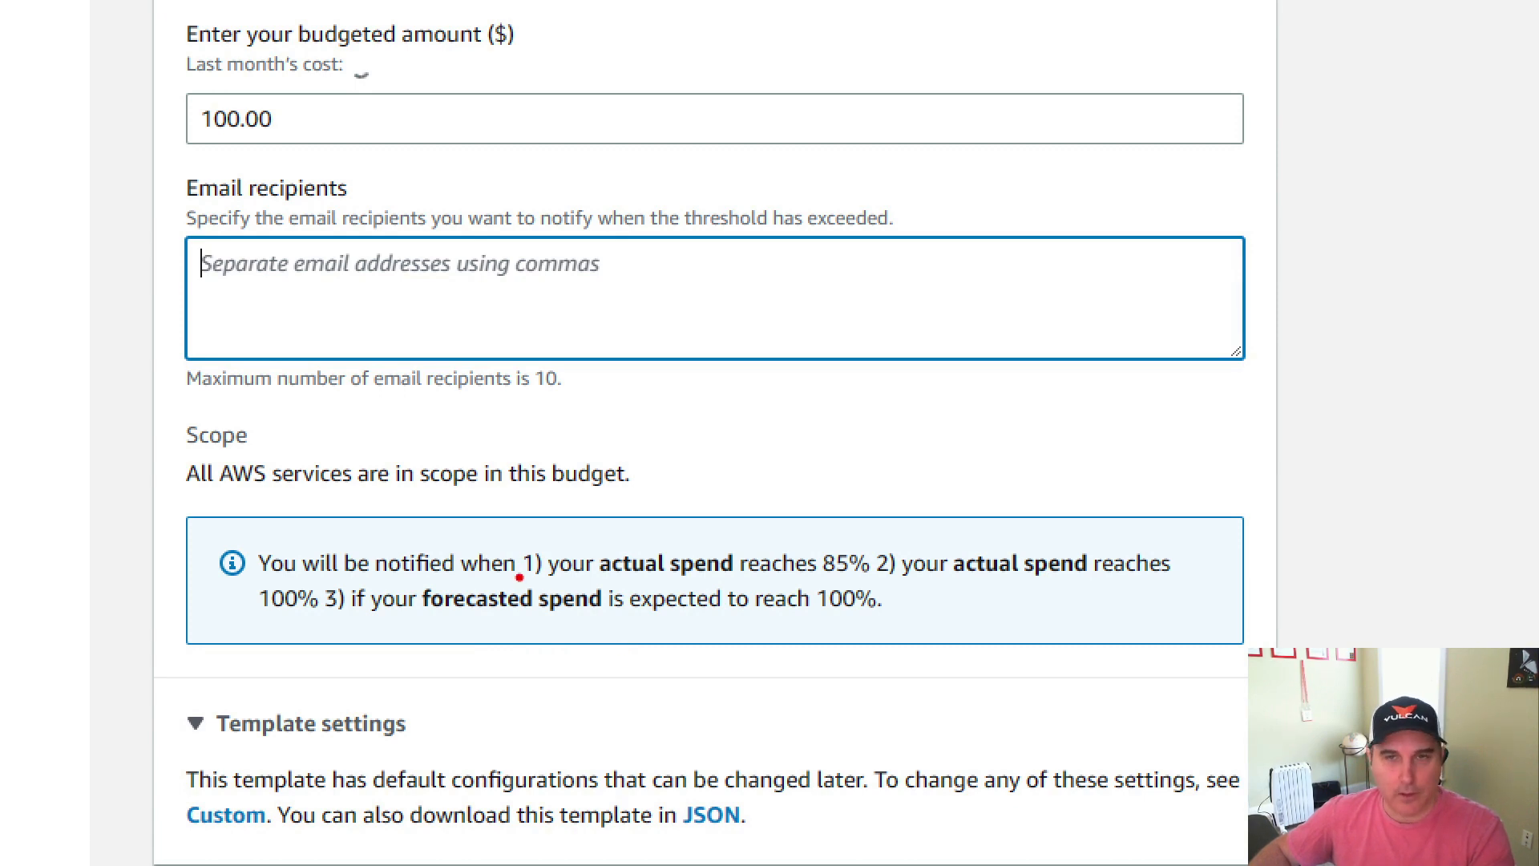
{"action": "key", "text": "Escape"}
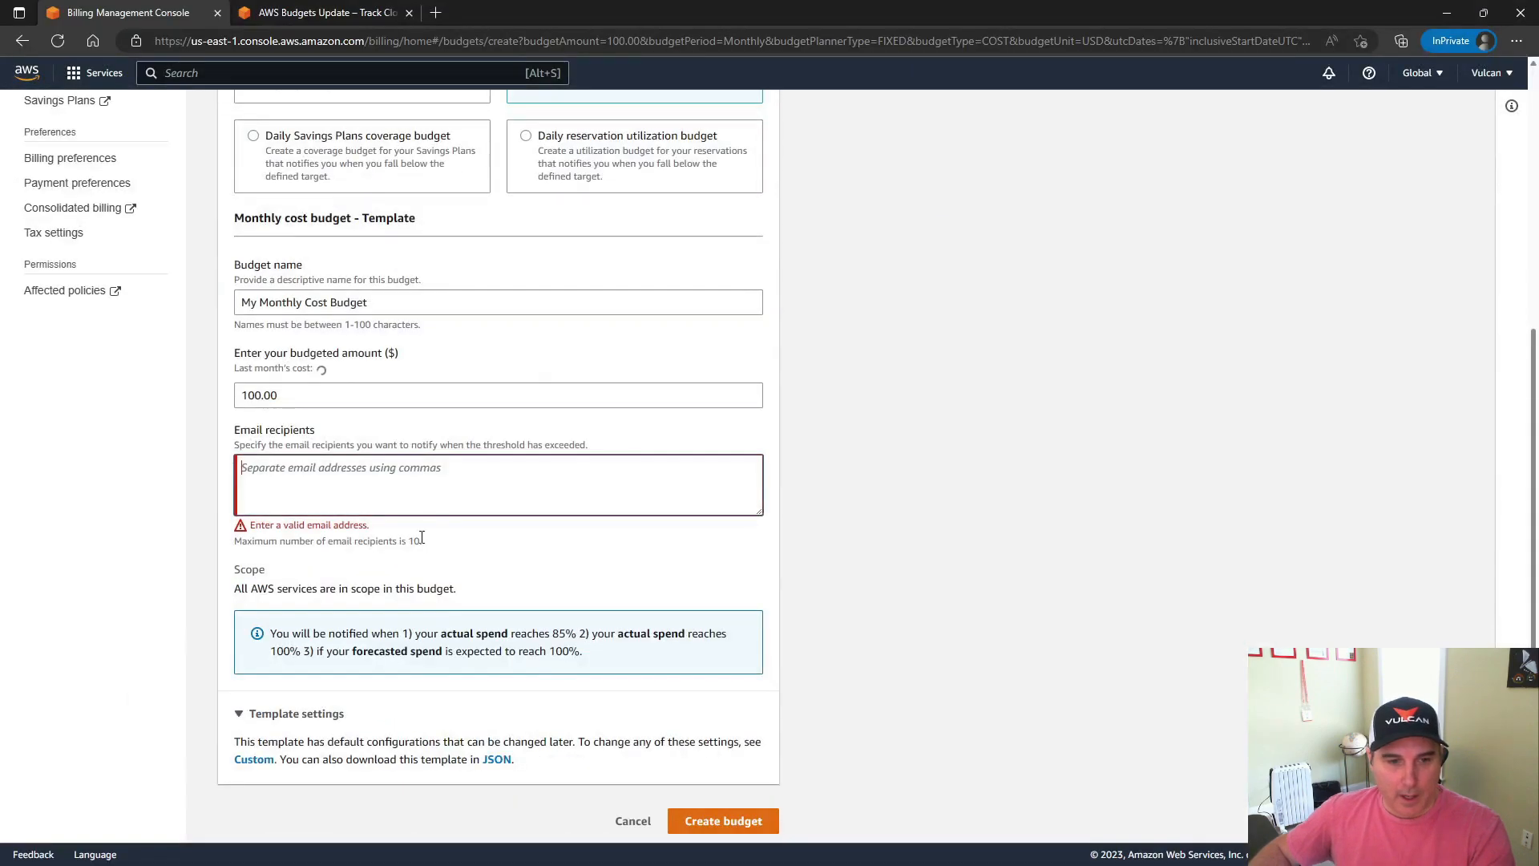
{"action": "scroll", "coordinate": [520, 467], "scroll_direction": "up", "scroll_amount": 4}
{"action": "scroll", "coordinate": [520, 468], "scroll_direction": "up", "scroll_amount": 1}
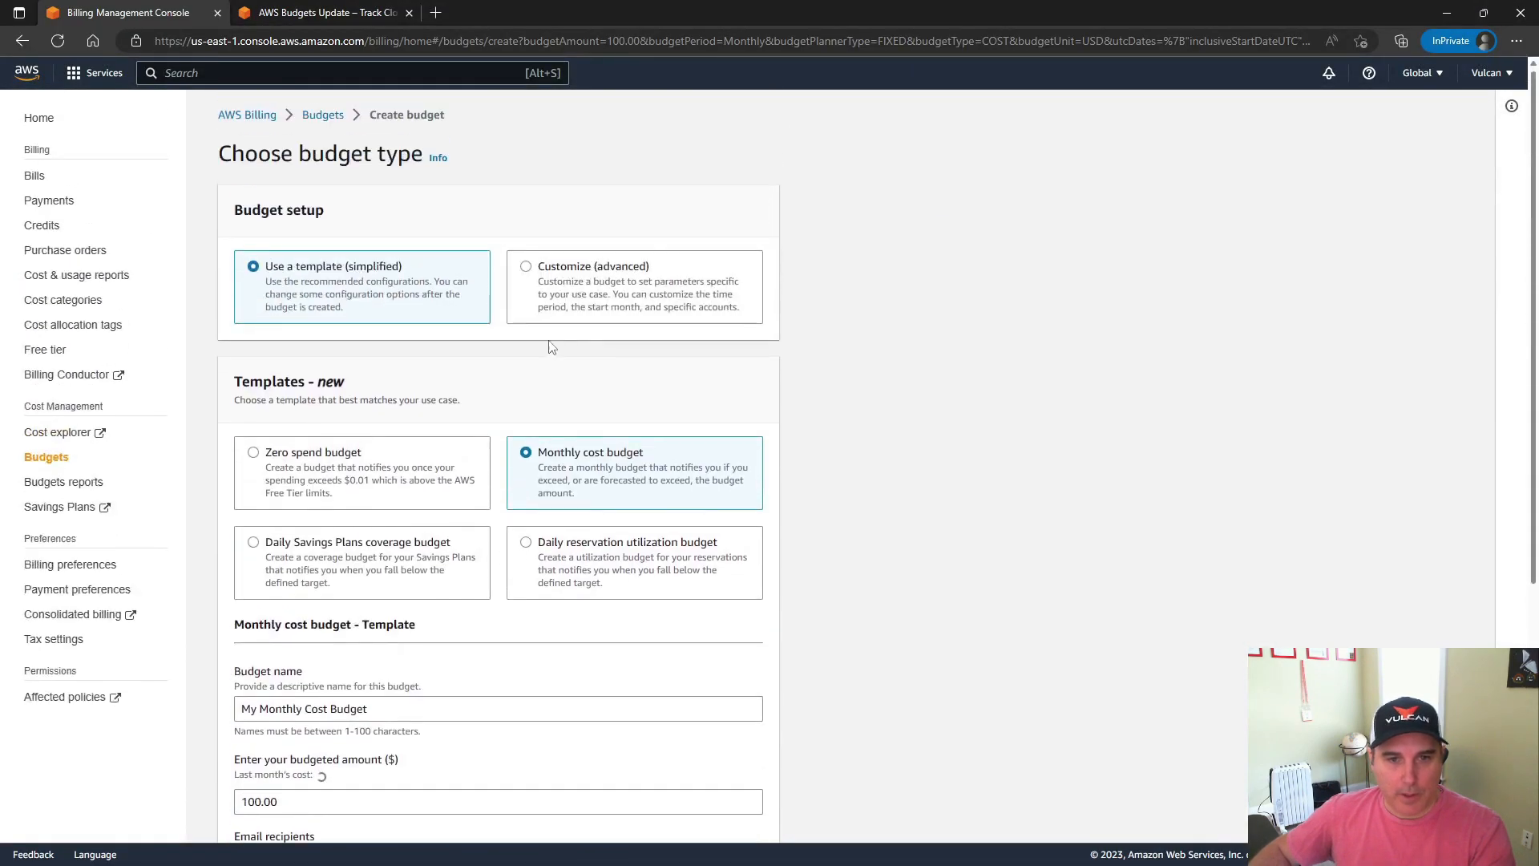
Switch the budget setup to Customize (advanced) and continue with the recommended Cost budget type
{"action": "left_click", "coordinate": [528, 269]}
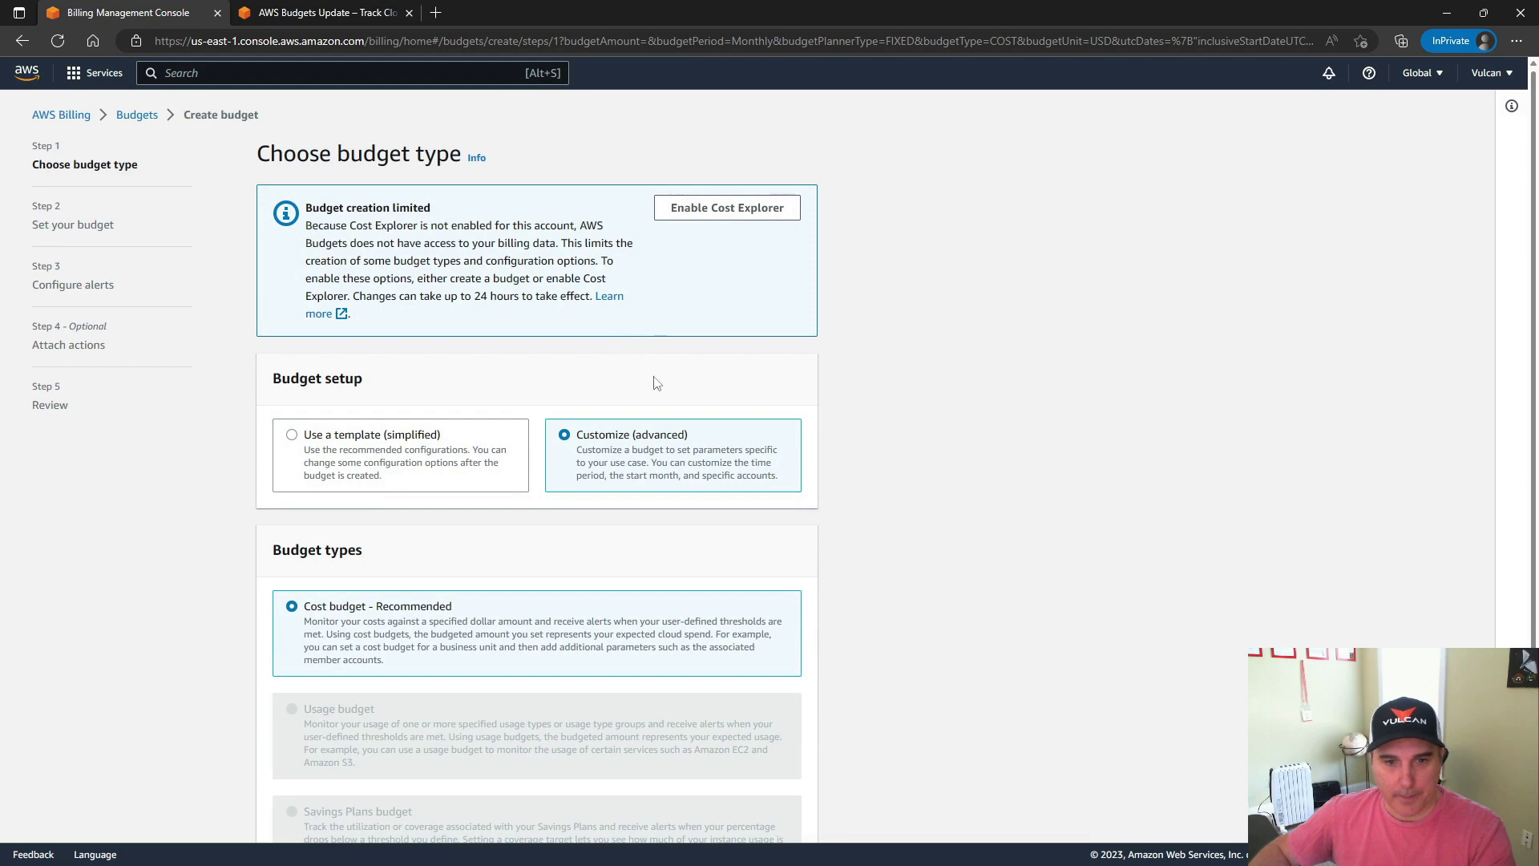
{"action": "scroll", "coordinate": [653, 381], "scroll_direction": "down", "scroll_amount": 1}
{"action": "scroll", "coordinate": [826, 341], "scroll_direction": "down", "scroll_amount": 2}
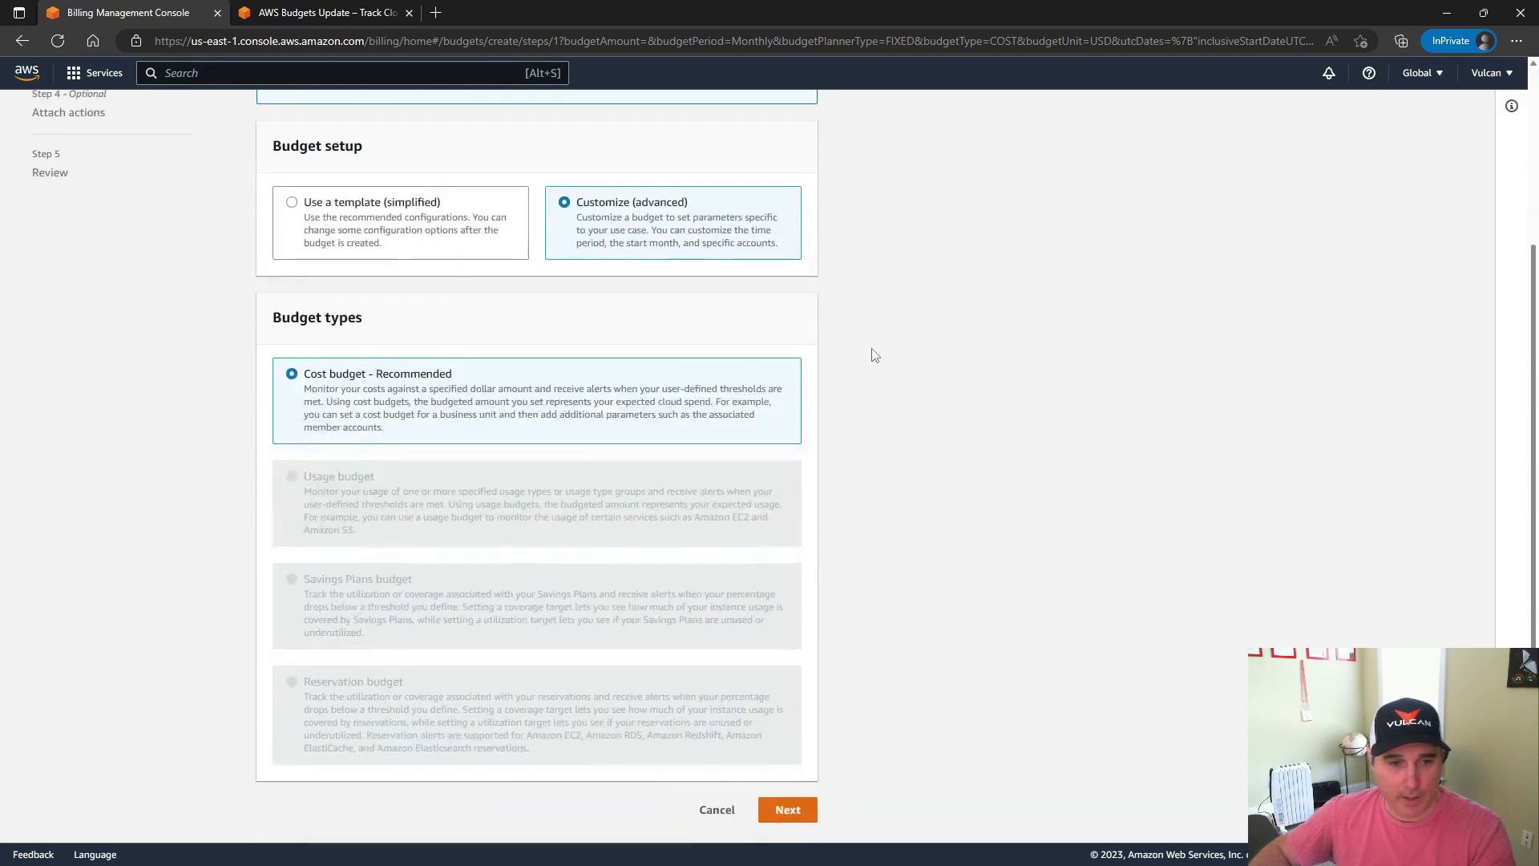
{"action": "left_click", "coordinate": [787, 804]}
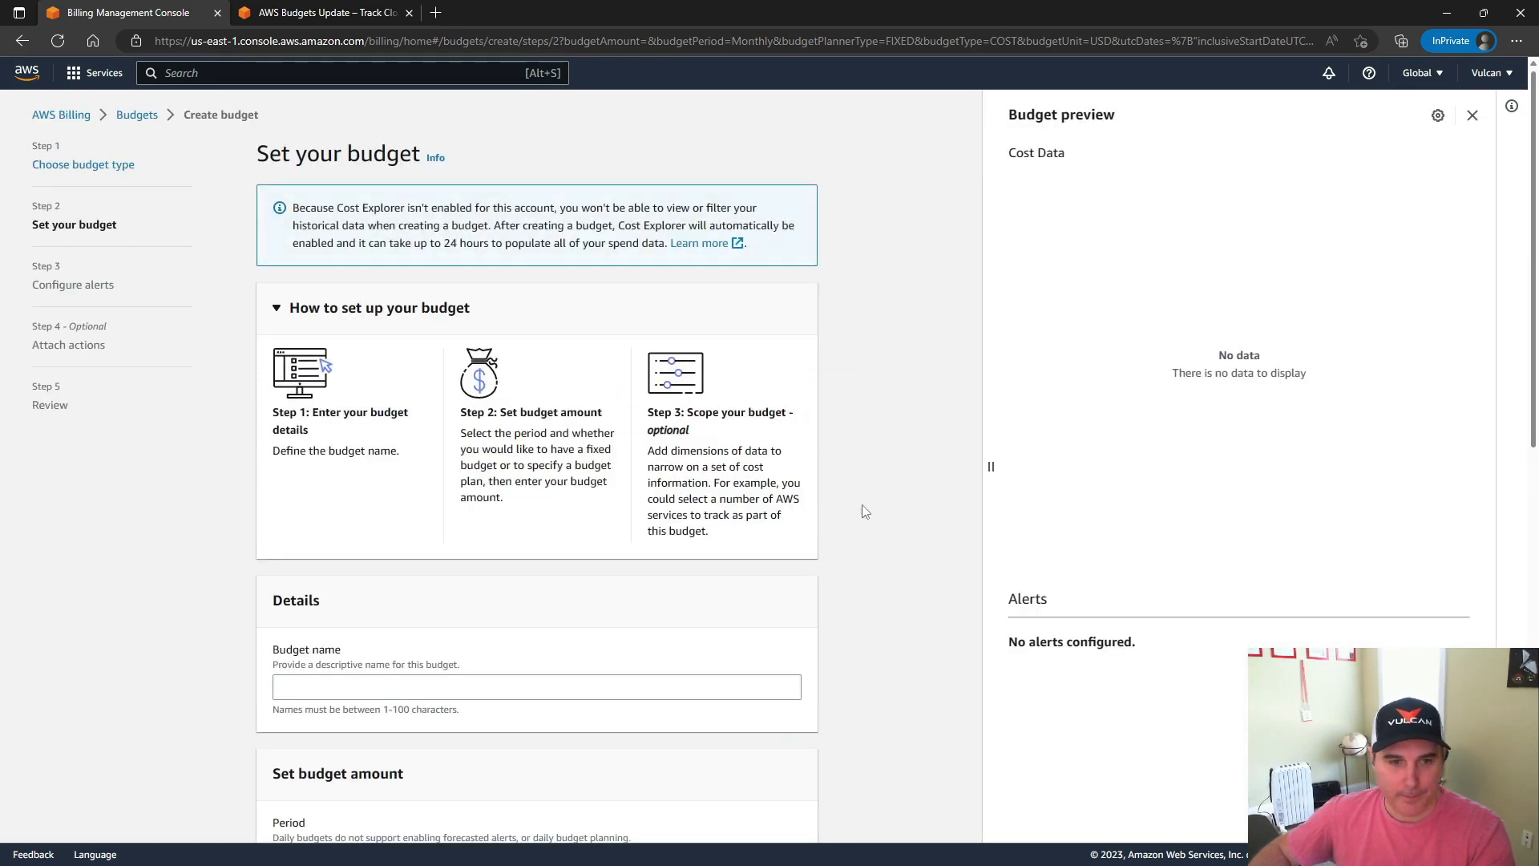
Name the budget "Vulcan Node - Monthly Budget" in the budget details
{"action": "scroll", "coordinate": [859, 510], "scroll_direction": "down", "scroll_amount": 2}
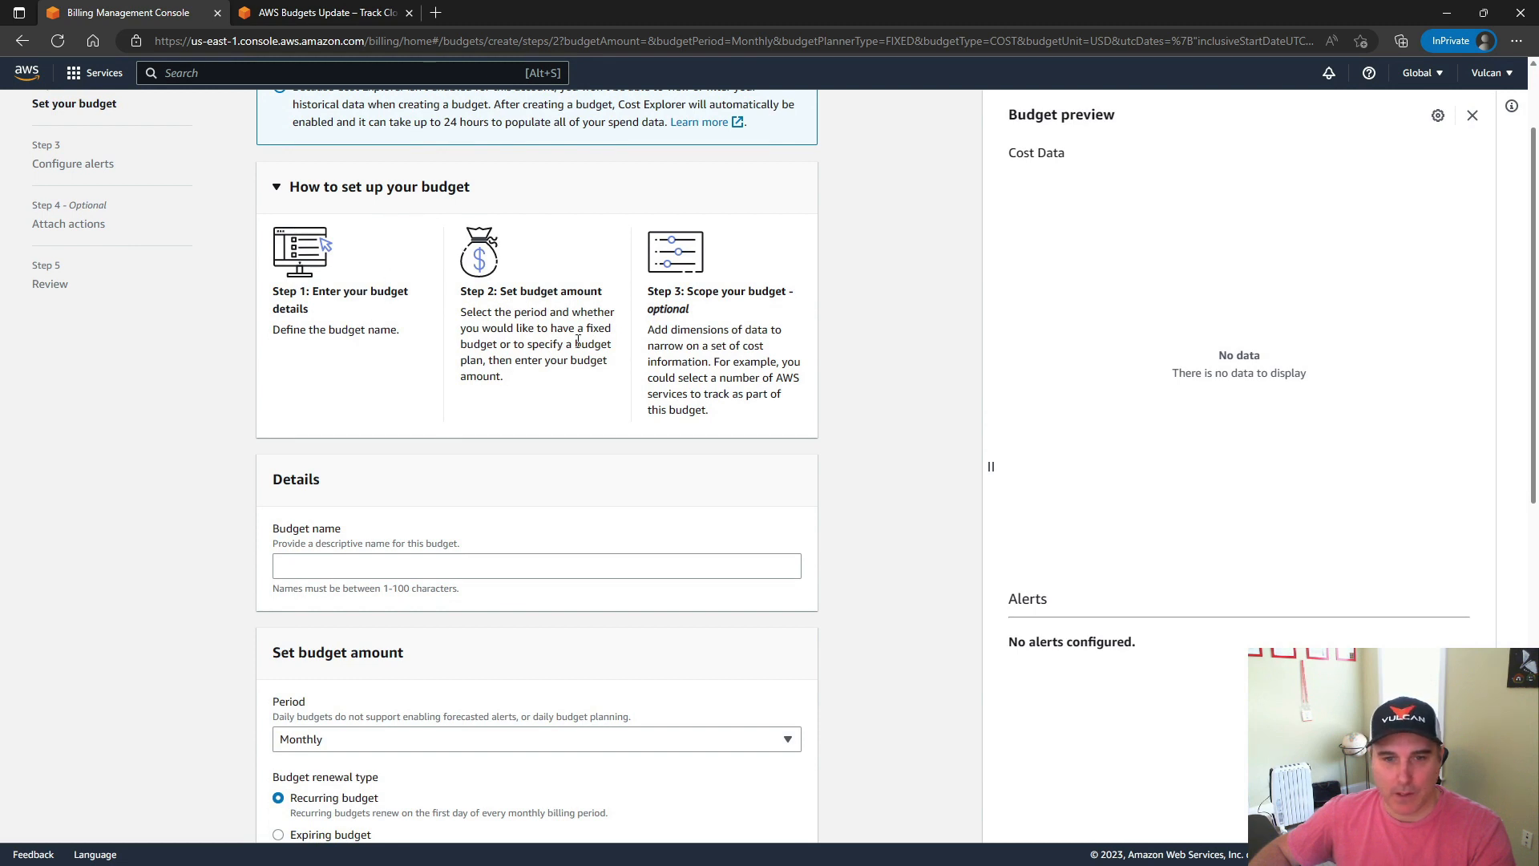
{"action": "scroll", "coordinate": [457, 419], "scroll_direction": "down", "scroll_amount": 2}
{"action": "left_click", "coordinate": [378, 443]}
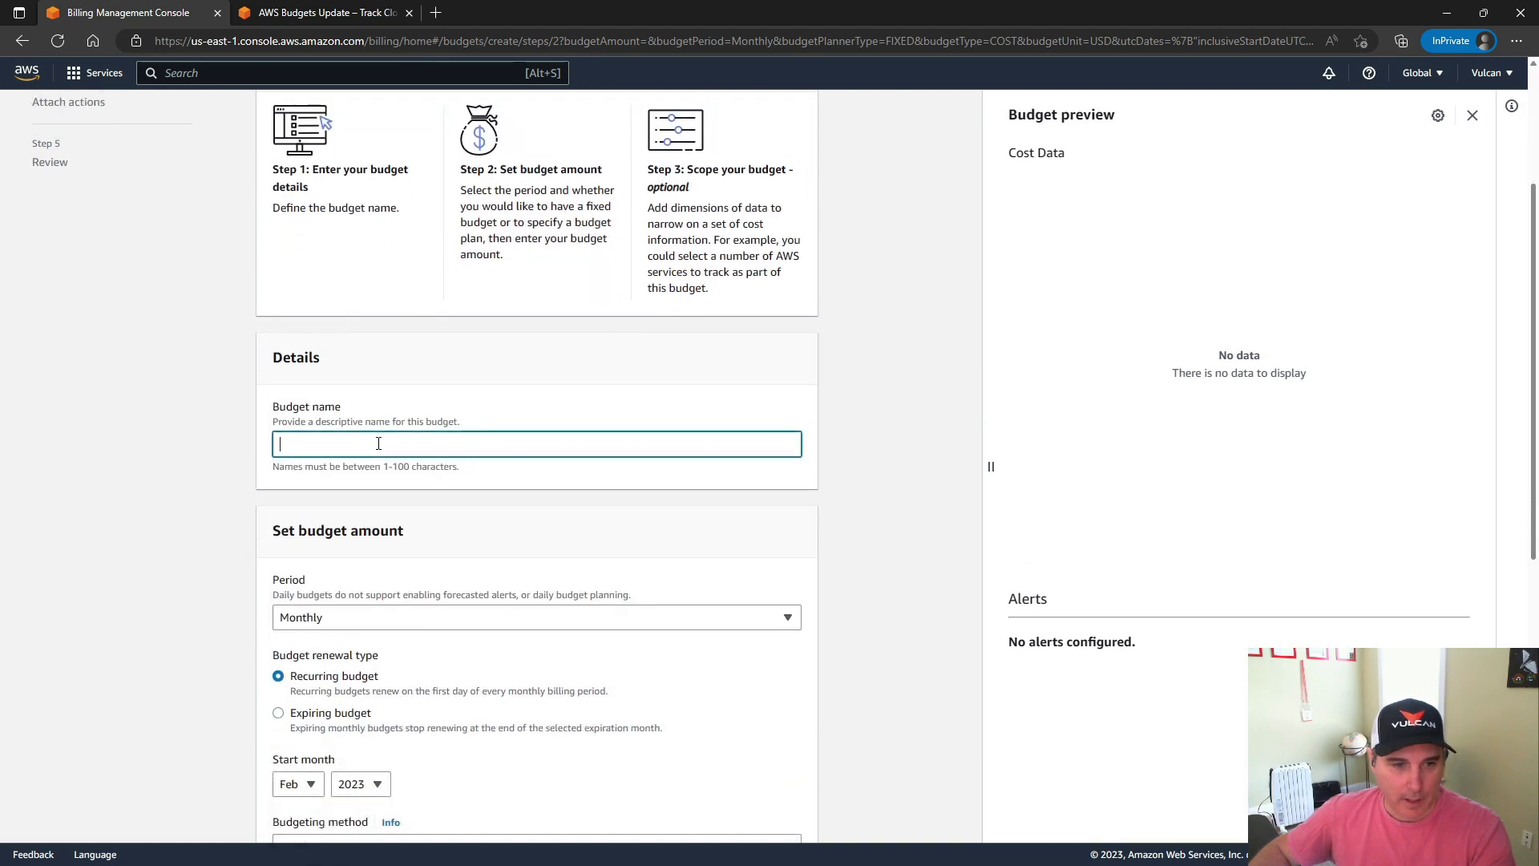
{"action": "right_click", "coordinate": [381, 445]}
{"action": "left_click", "coordinate": [423, 621]}
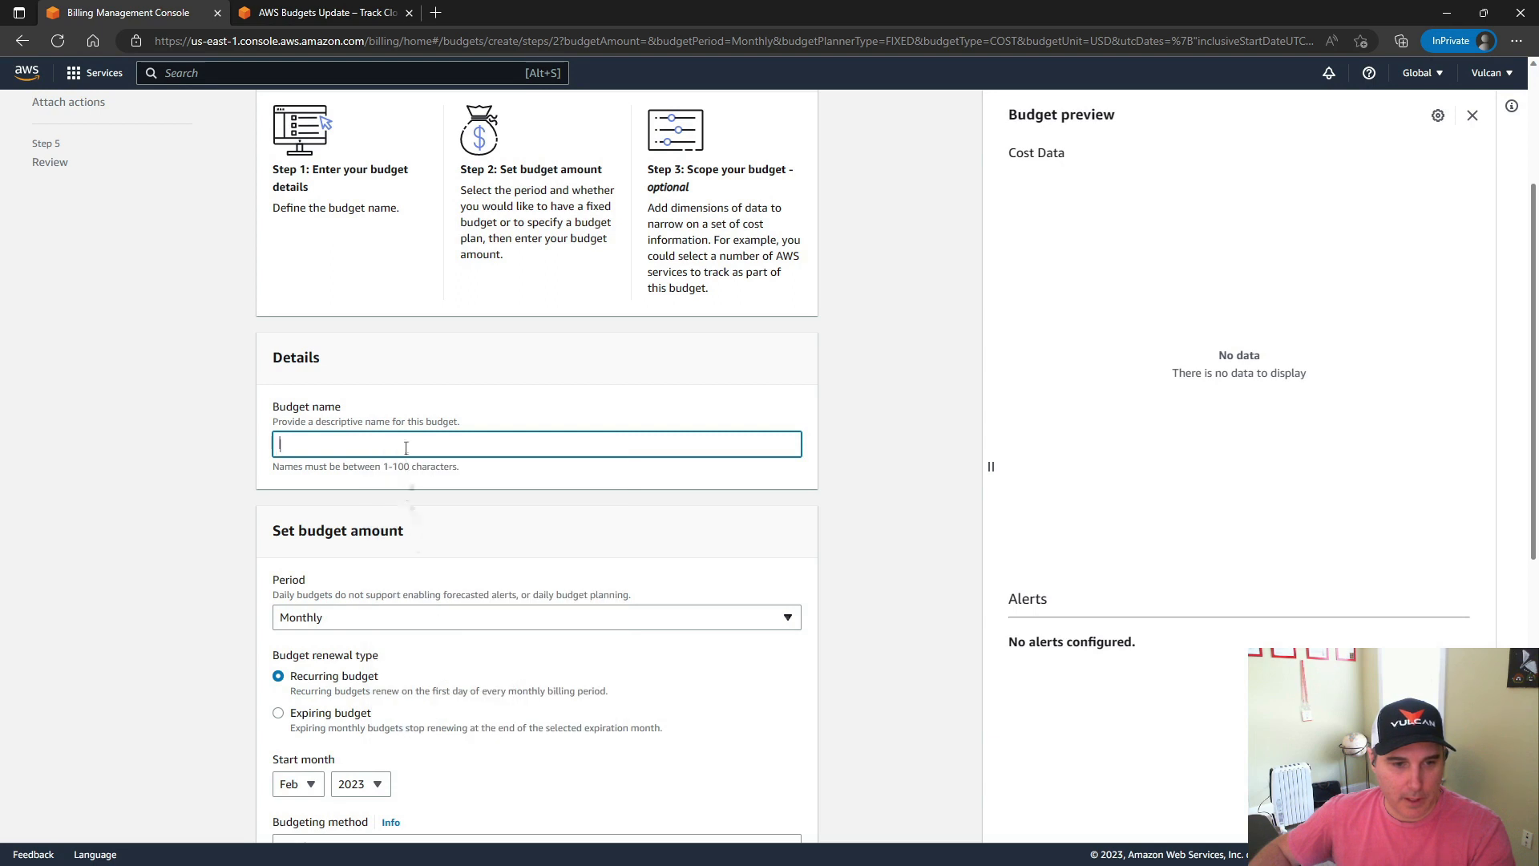
{"action": "type", "text": "Vulc"}
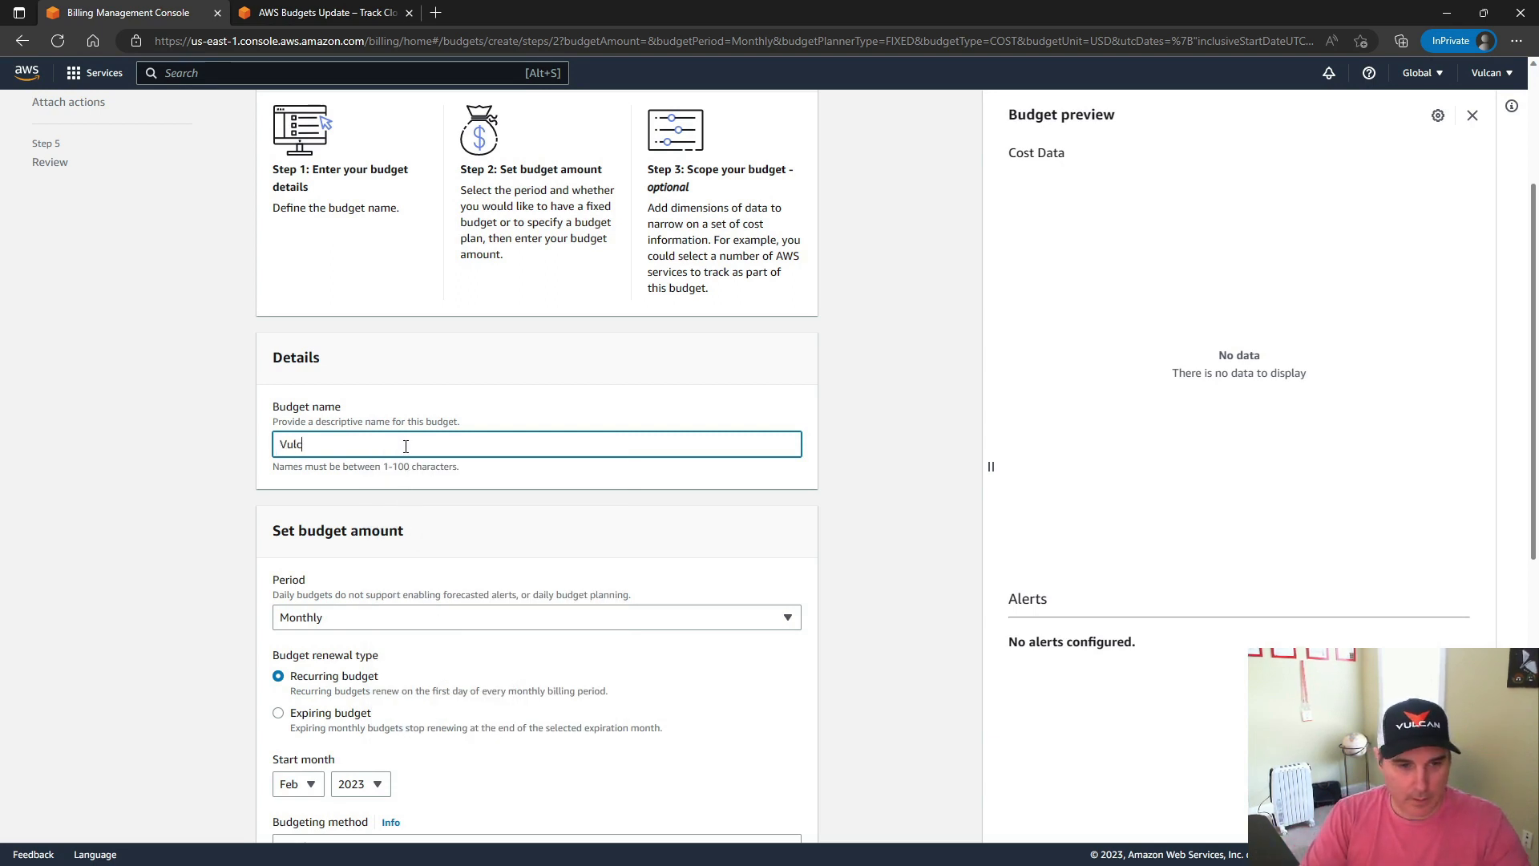
{"action": "type", "text": "an Node "}
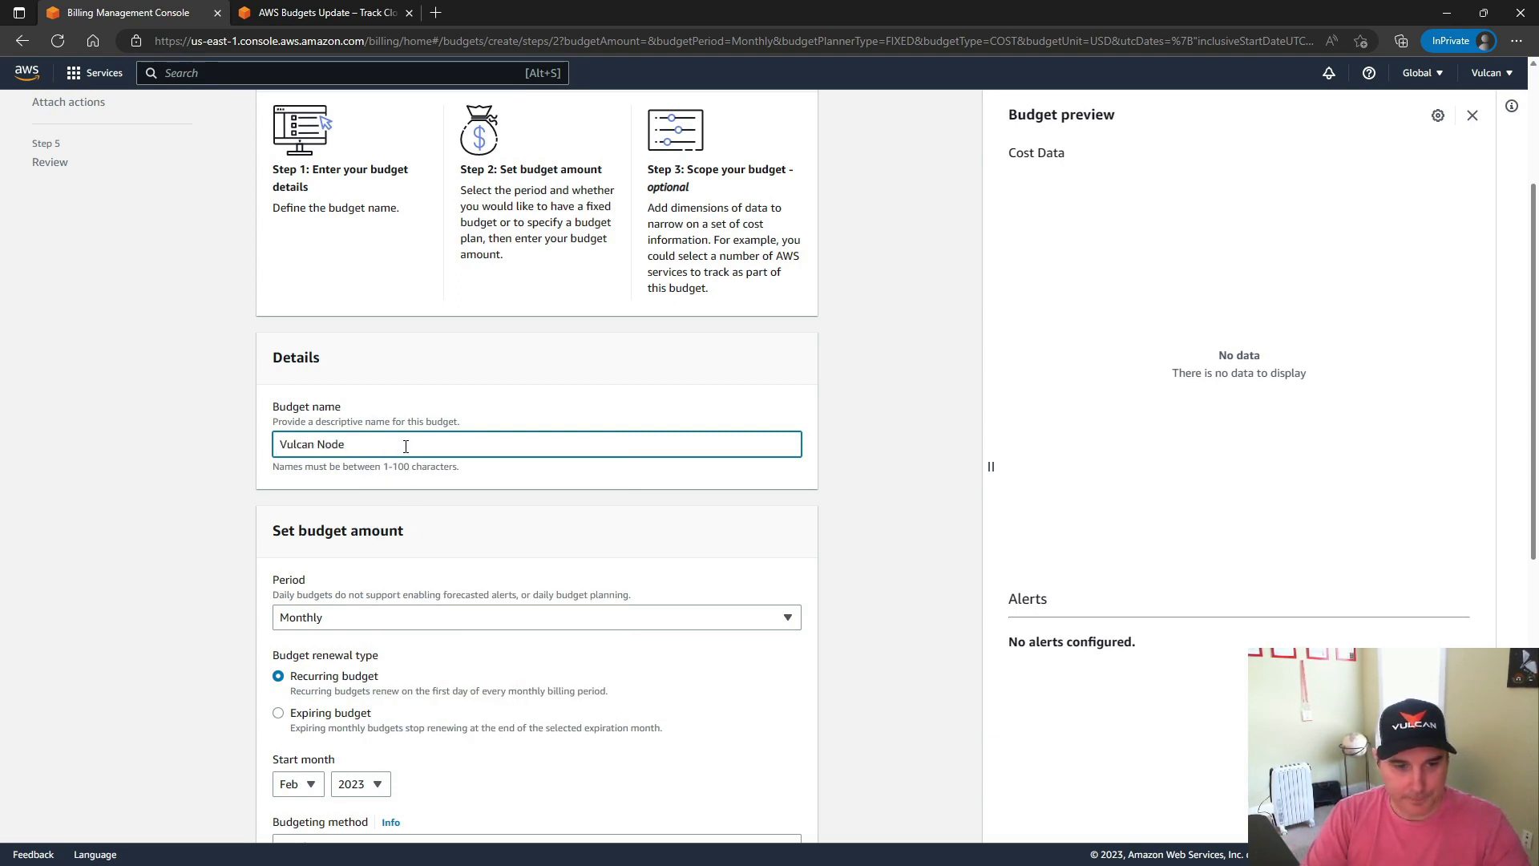
{"action": "type", "text": "- Mont"}
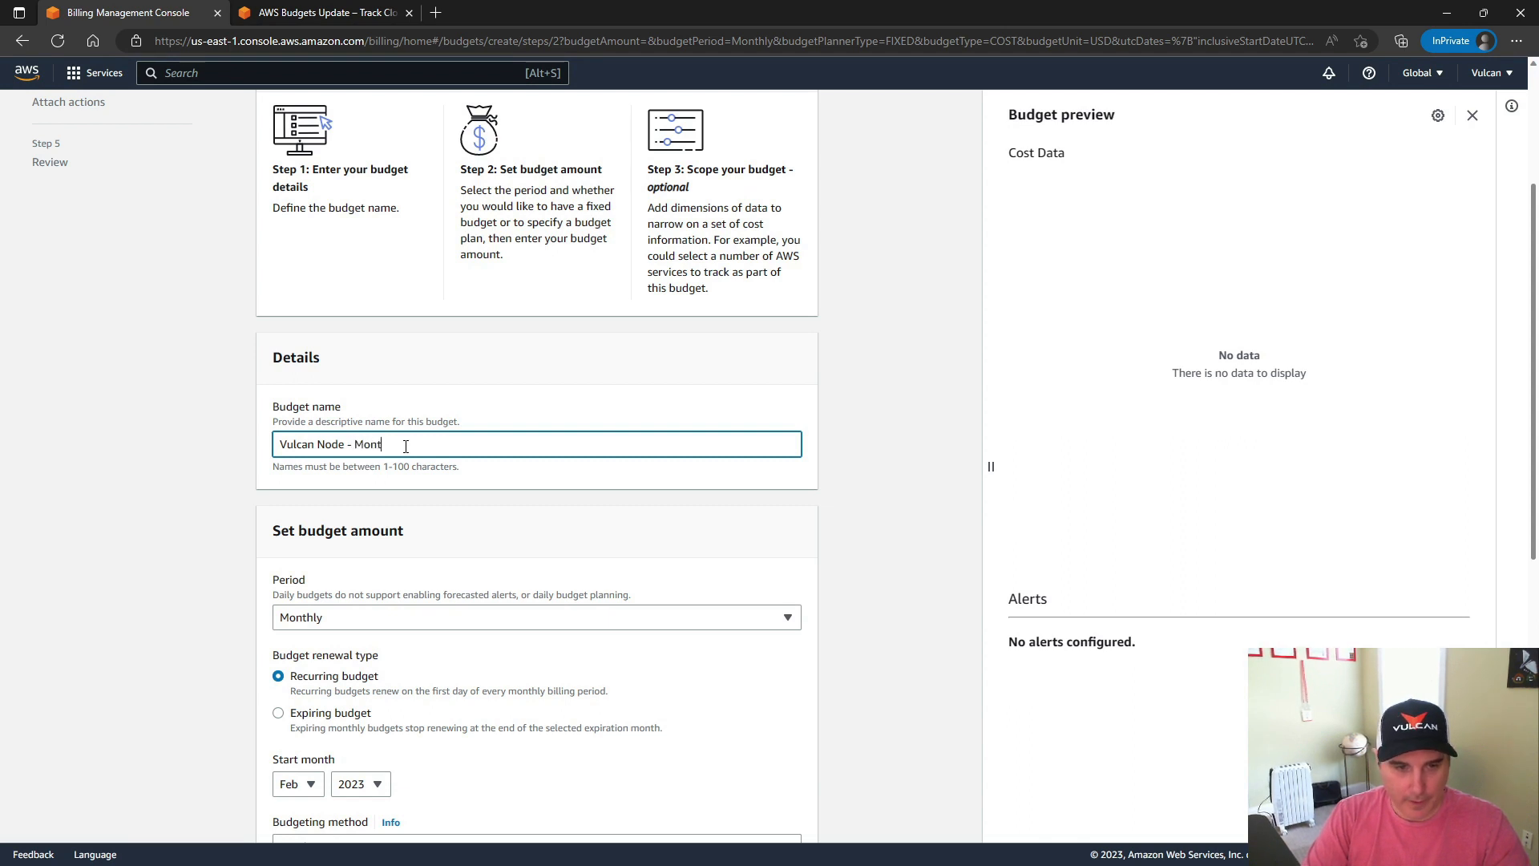
{"action": "type", "text": "hly Budget"}
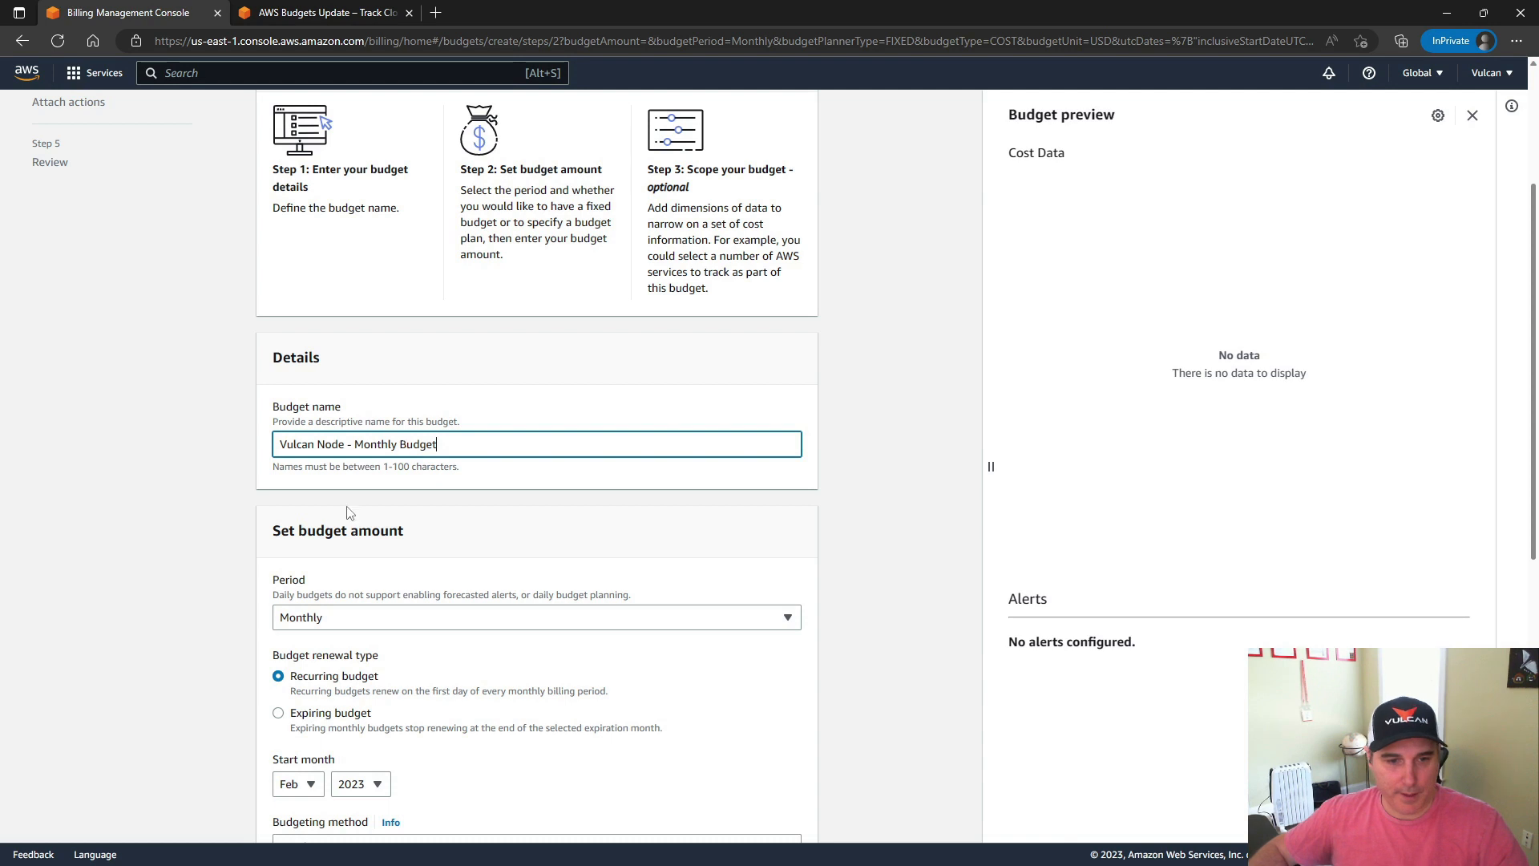
Set the budget period to Monthly and choose Expiring budget as the renewal type
{"action": "scroll", "coordinate": [239, 535], "scroll_direction": "down", "scroll_amount": 2}
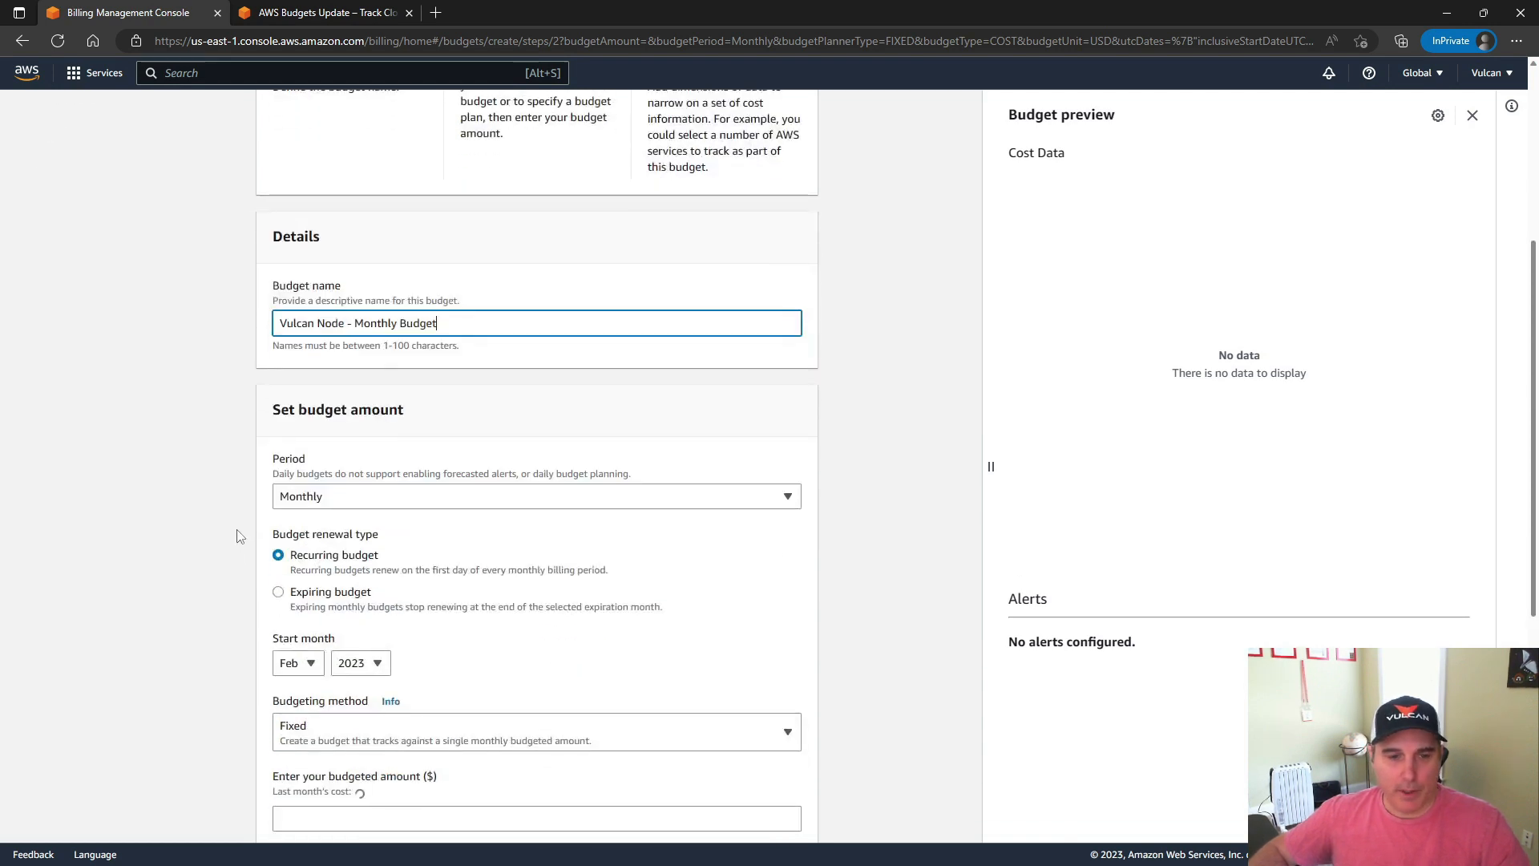
{"action": "left_click", "coordinate": [350, 503]}
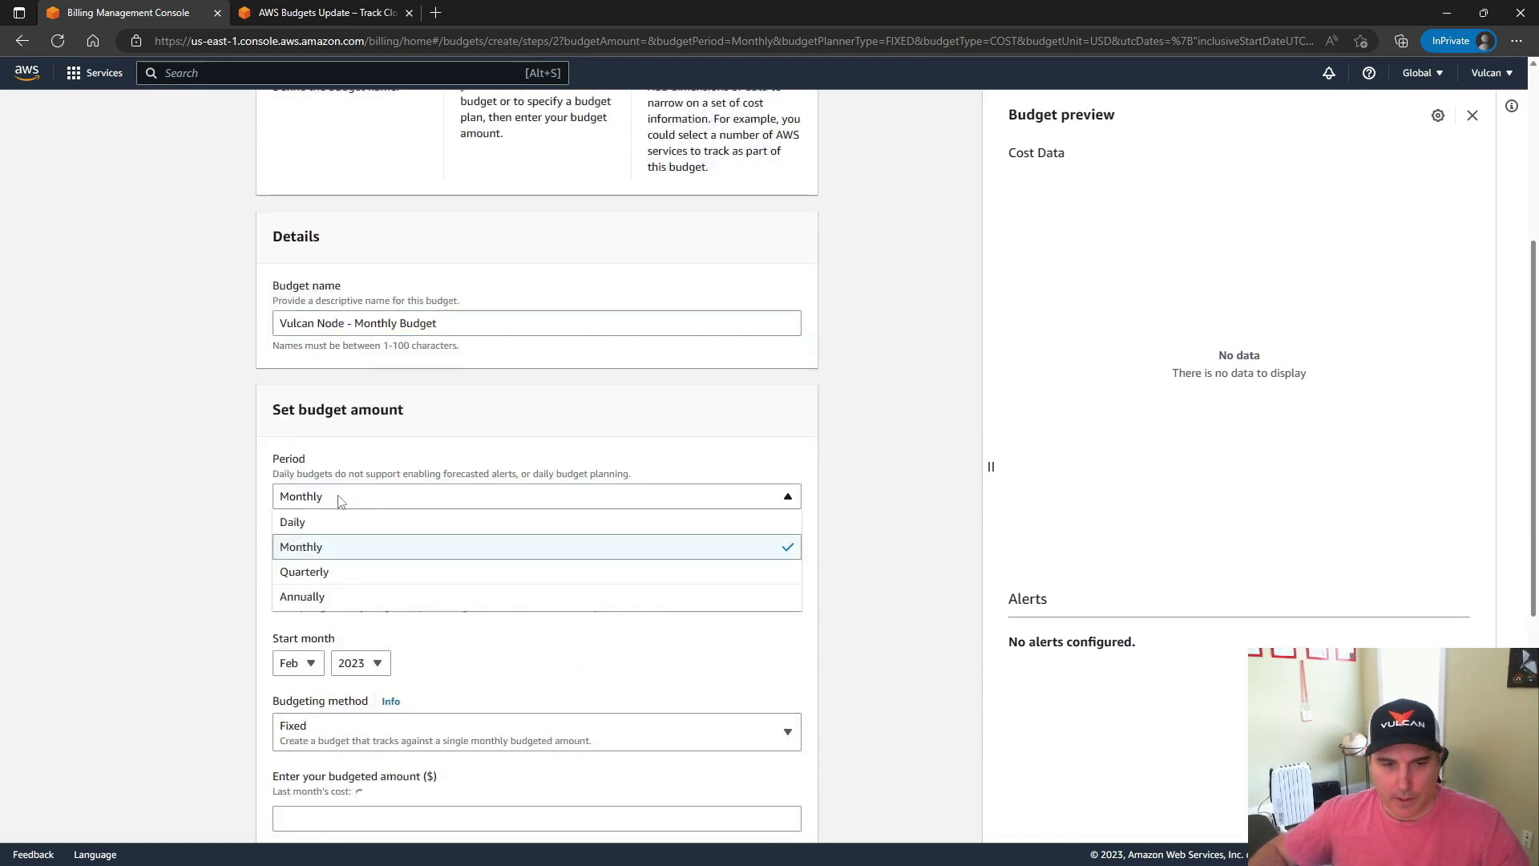
{"action": "left_click", "coordinate": [322, 553]}
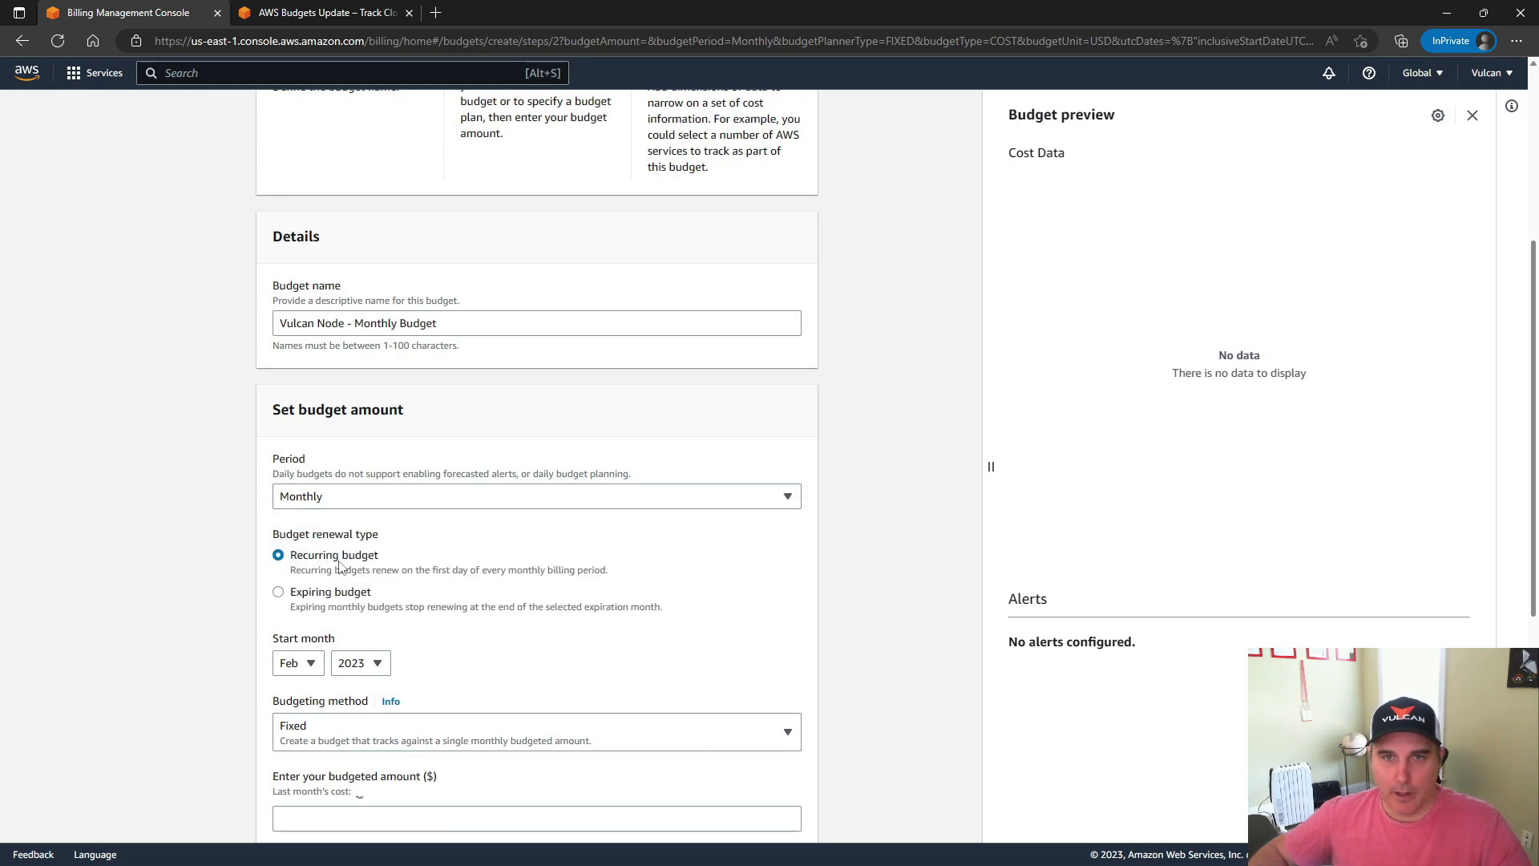
{"action": "scroll", "coordinate": [130, 558], "scroll_direction": "down", "scroll_amount": 2}
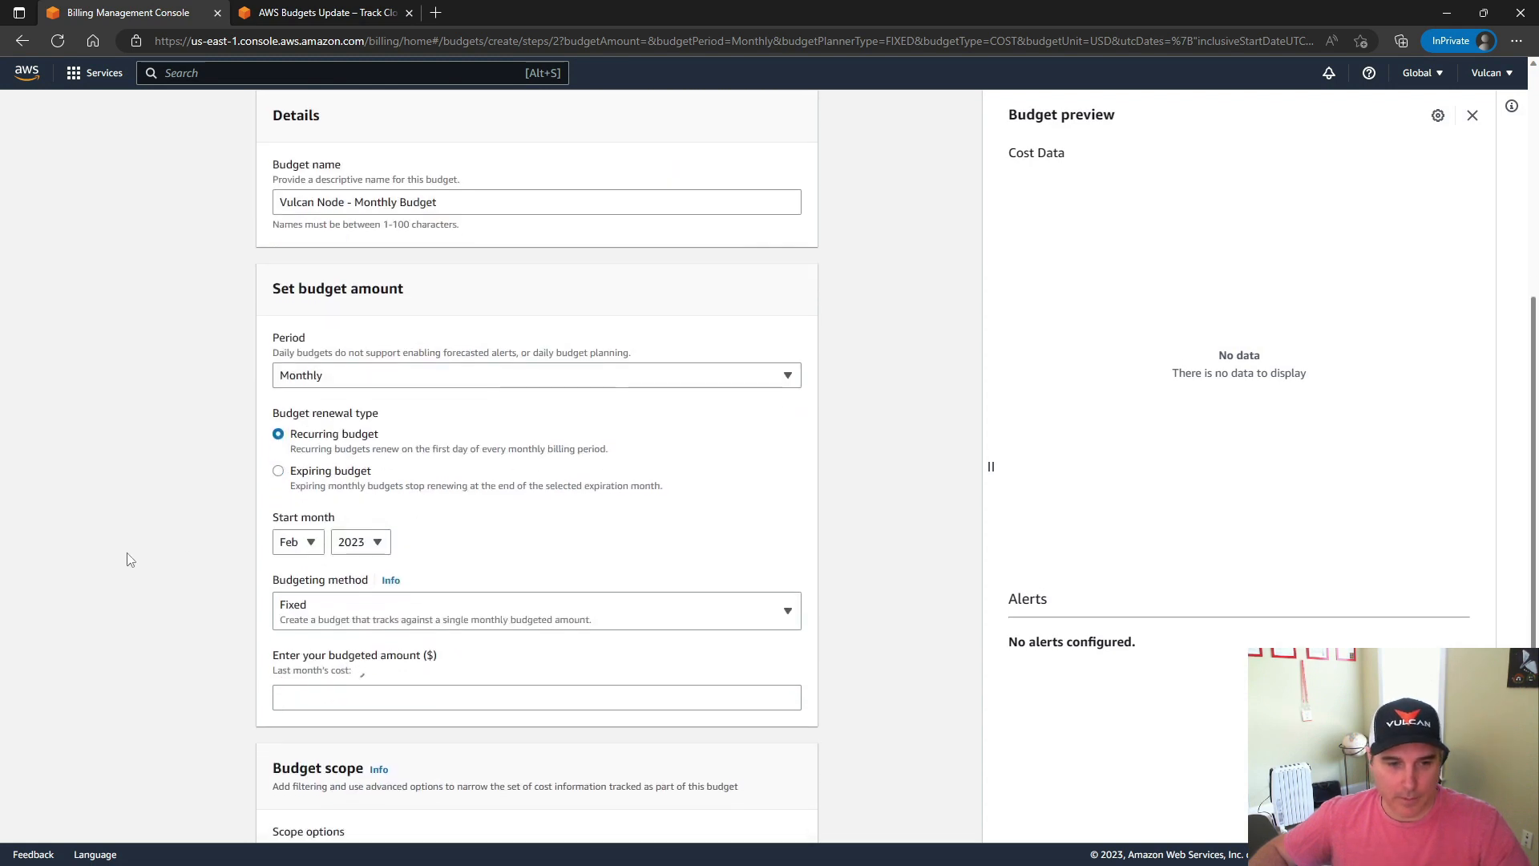
{"action": "left_click", "coordinate": [341, 483]}
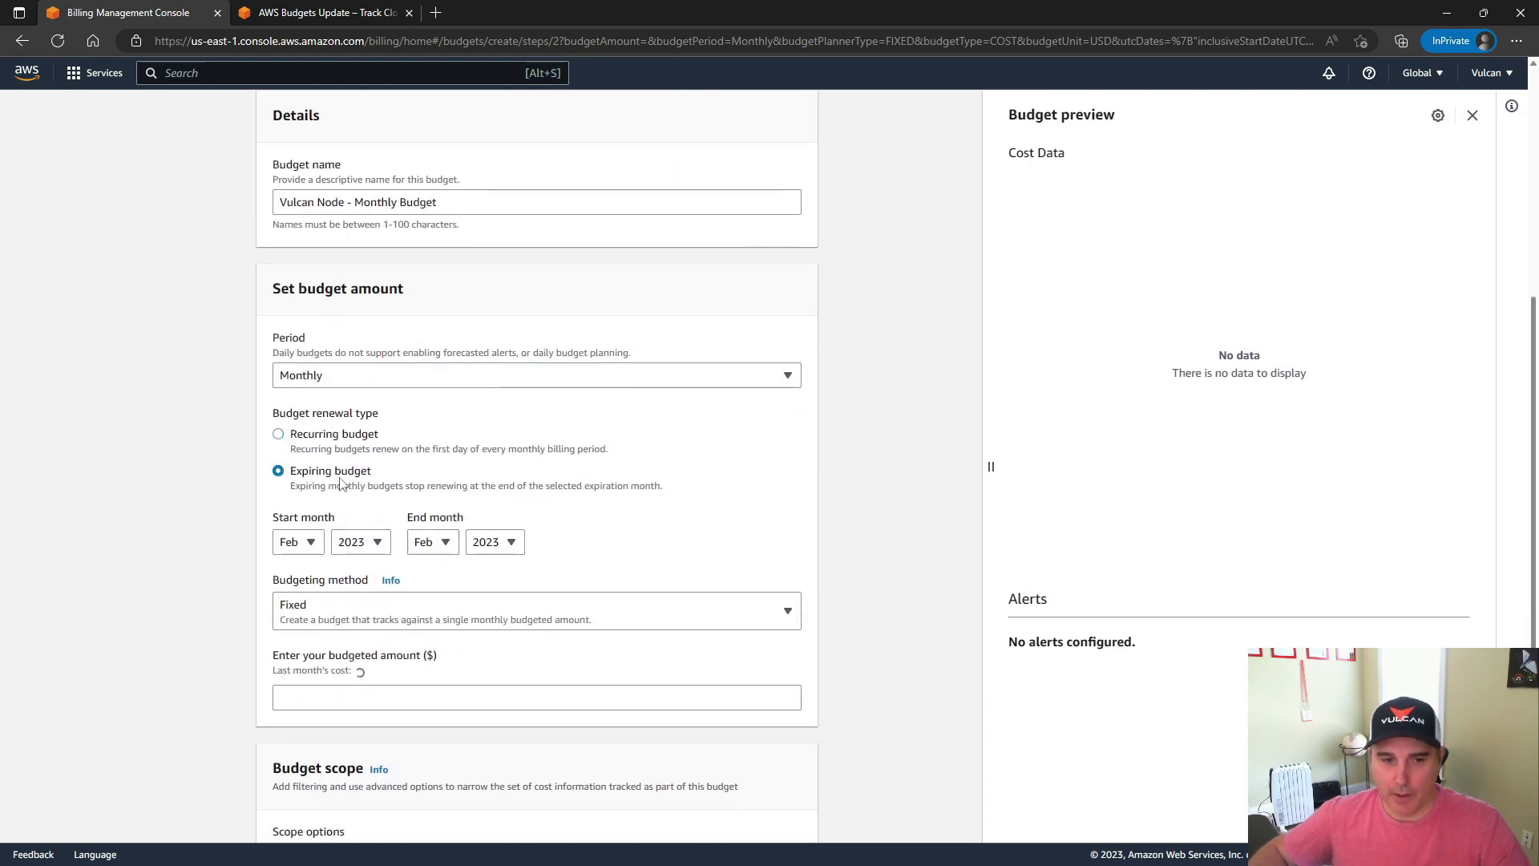
Change the budget renewal type to Recurring budget and keep Fixed as the budgeting method after reviewing its alternatives
{"action": "left_click", "coordinate": [330, 439]}
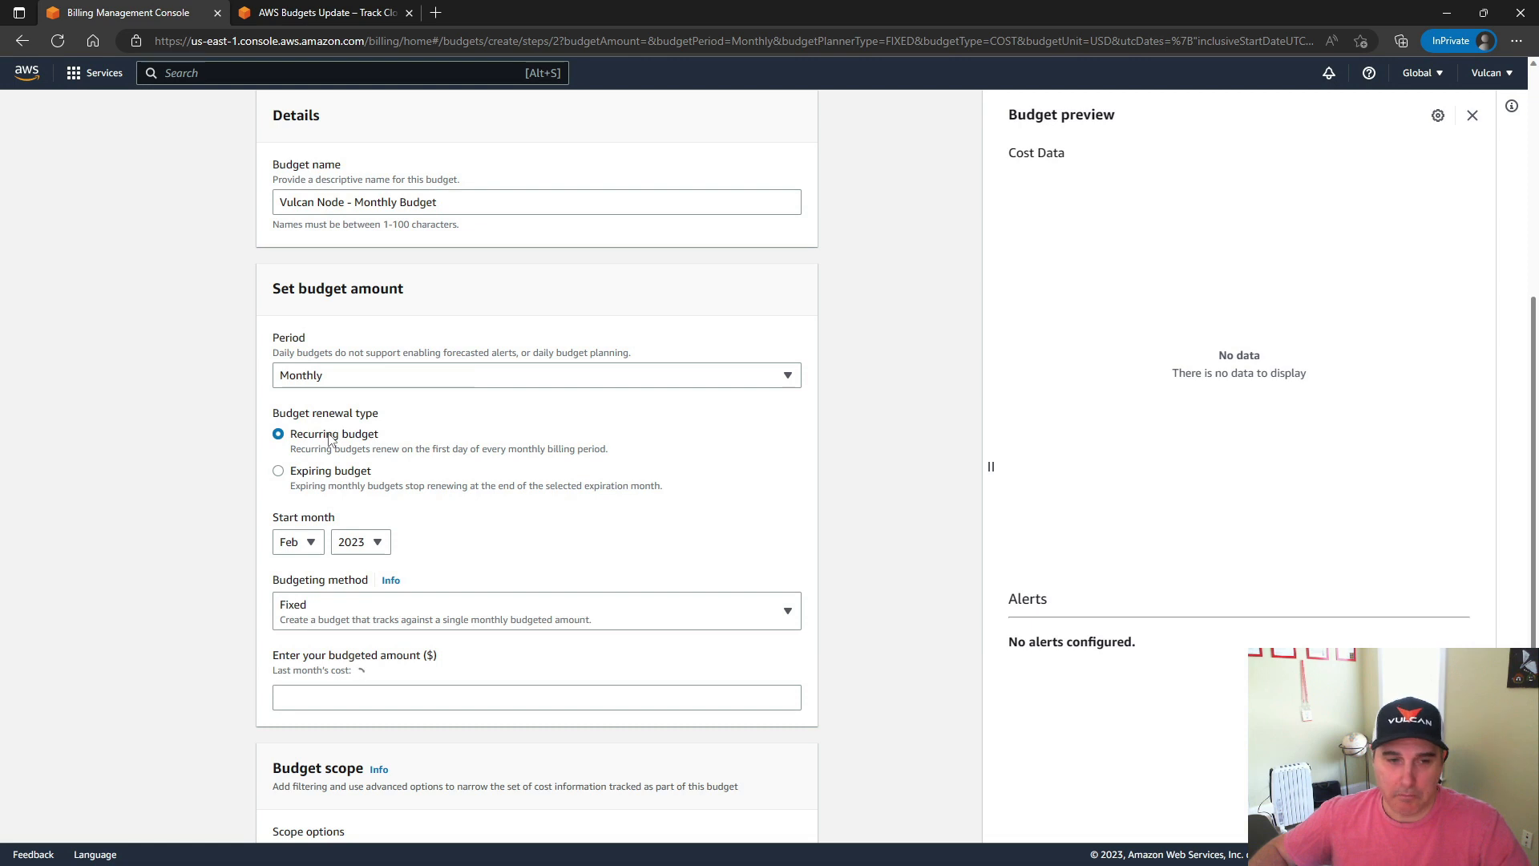
{"action": "scroll", "coordinate": [138, 489], "scroll_direction": "down", "scroll_amount": 2}
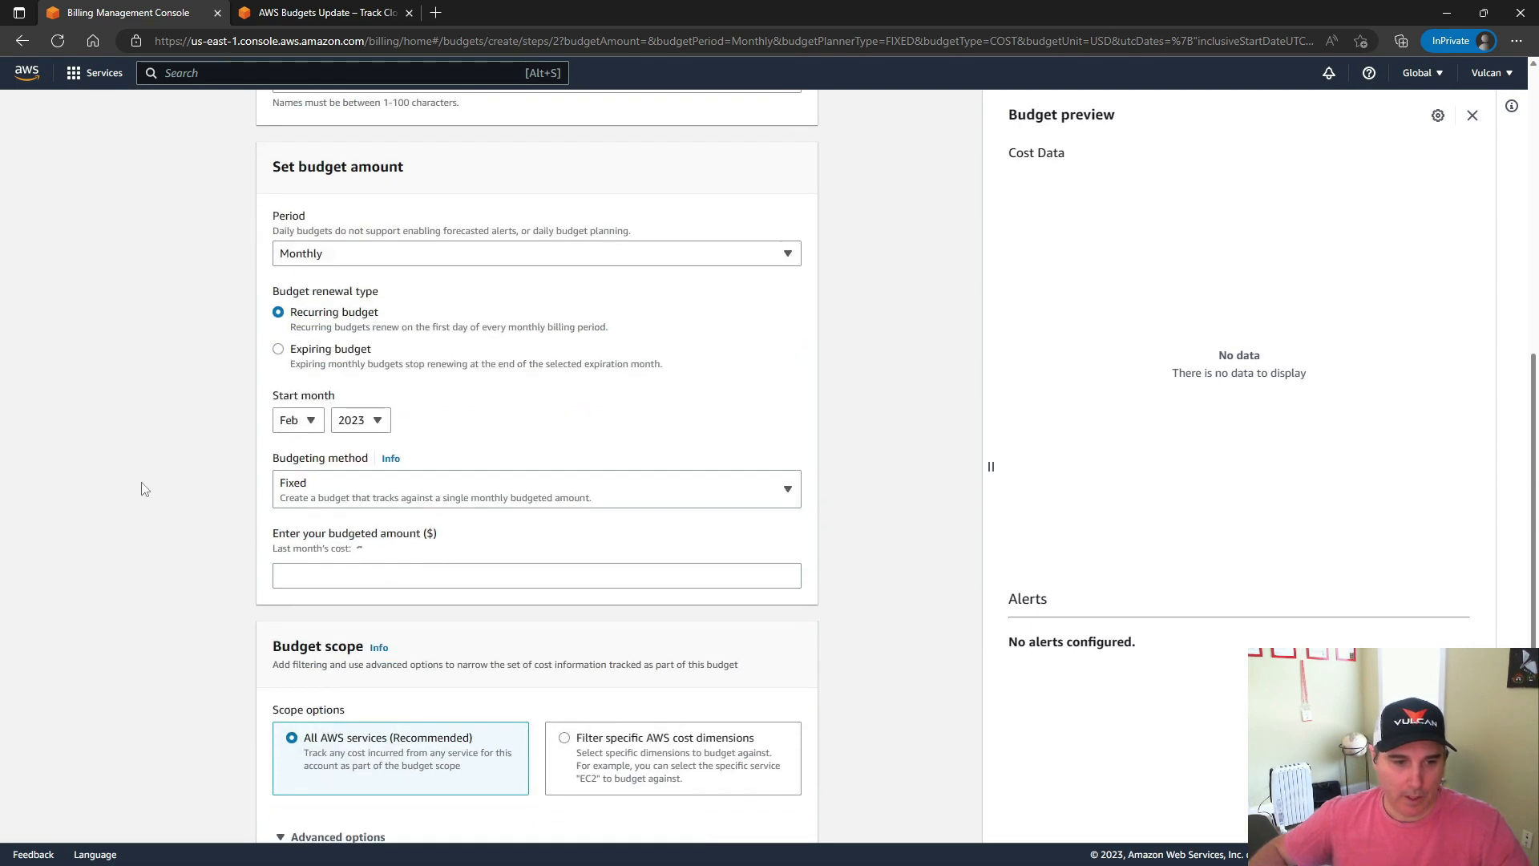
{"action": "left_click", "coordinate": [473, 495]}
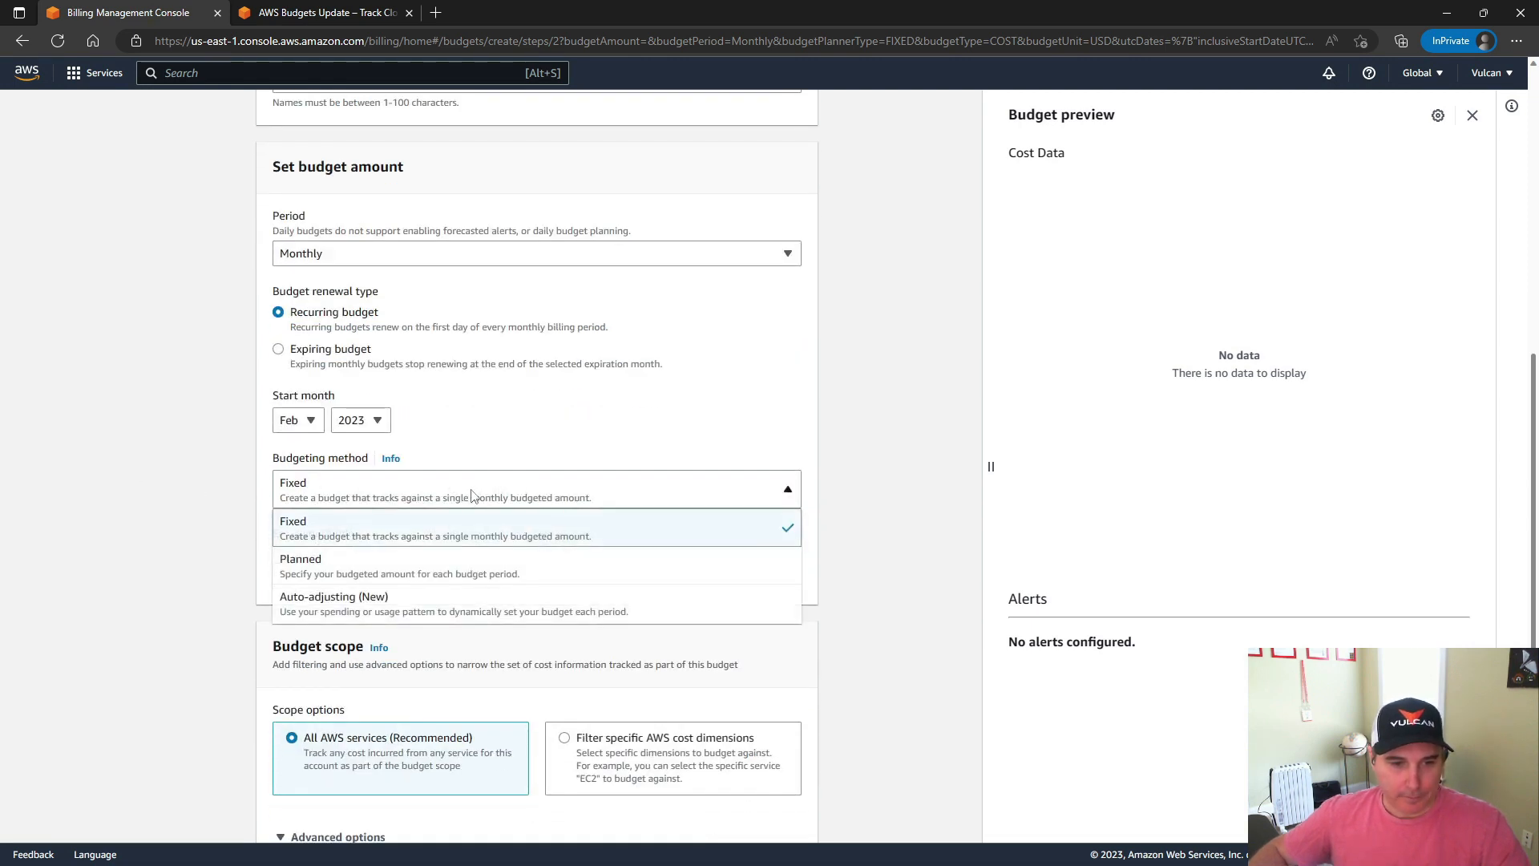
{"action": "left_click", "coordinate": [321, 497]}
{"action": "left_click", "coordinate": [319, 497]}
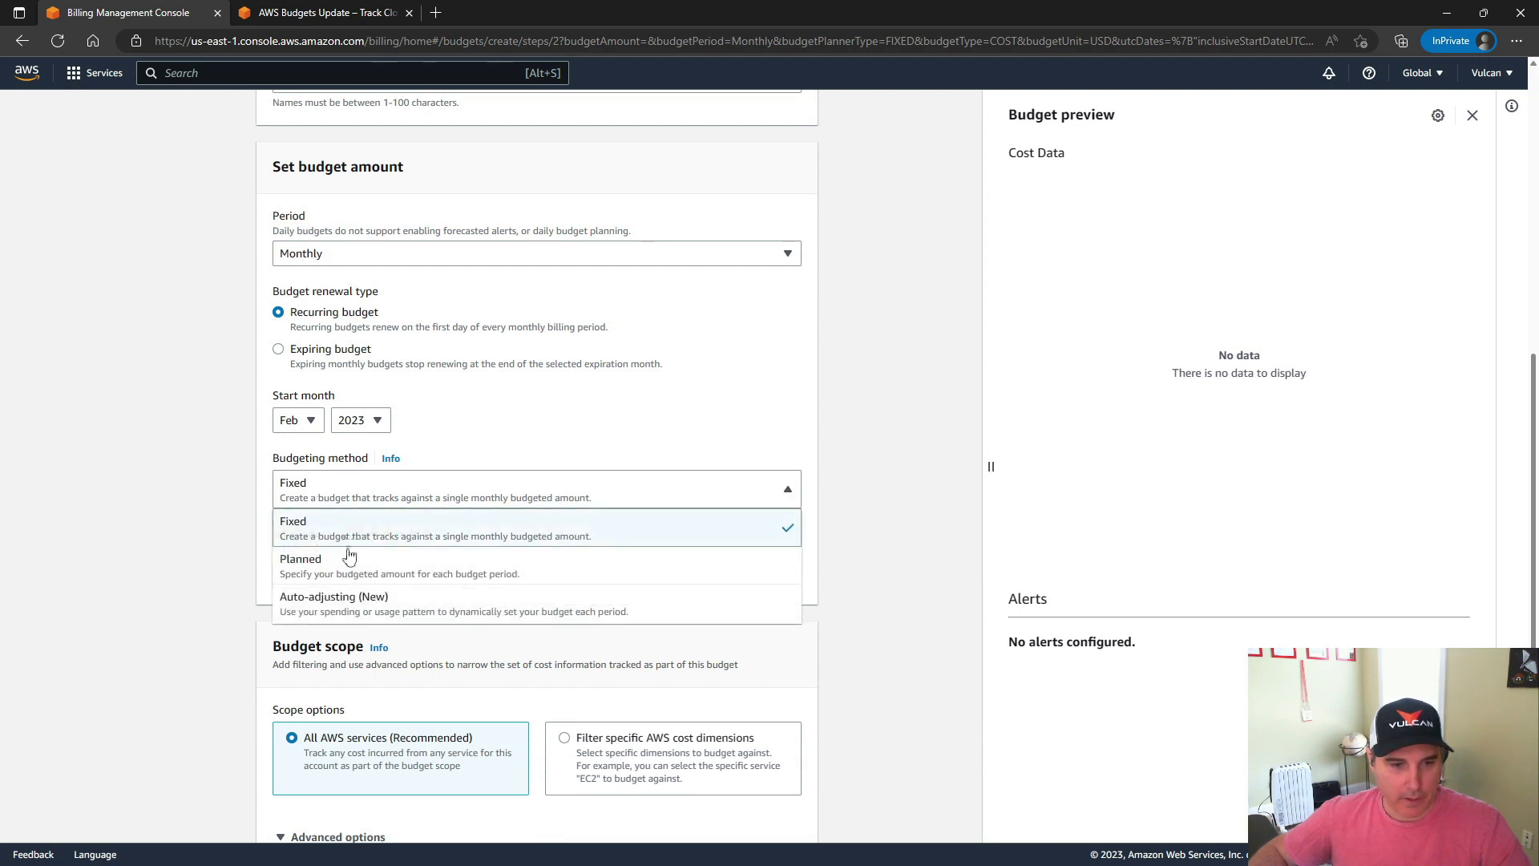
{"action": "left_click", "coordinate": [287, 520]}
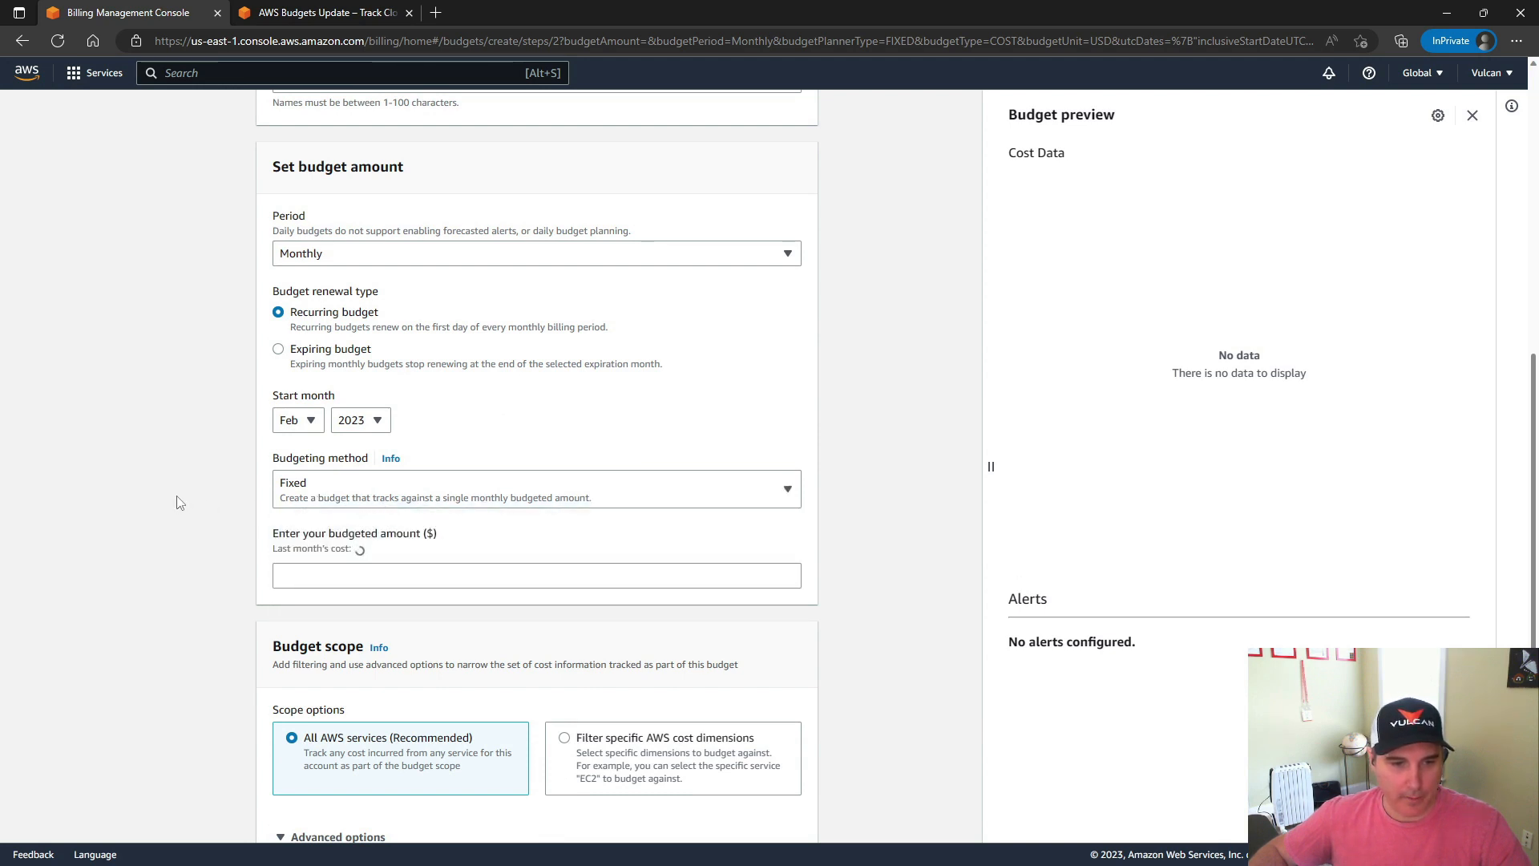
{"action": "left_click", "coordinate": [374, 497]}
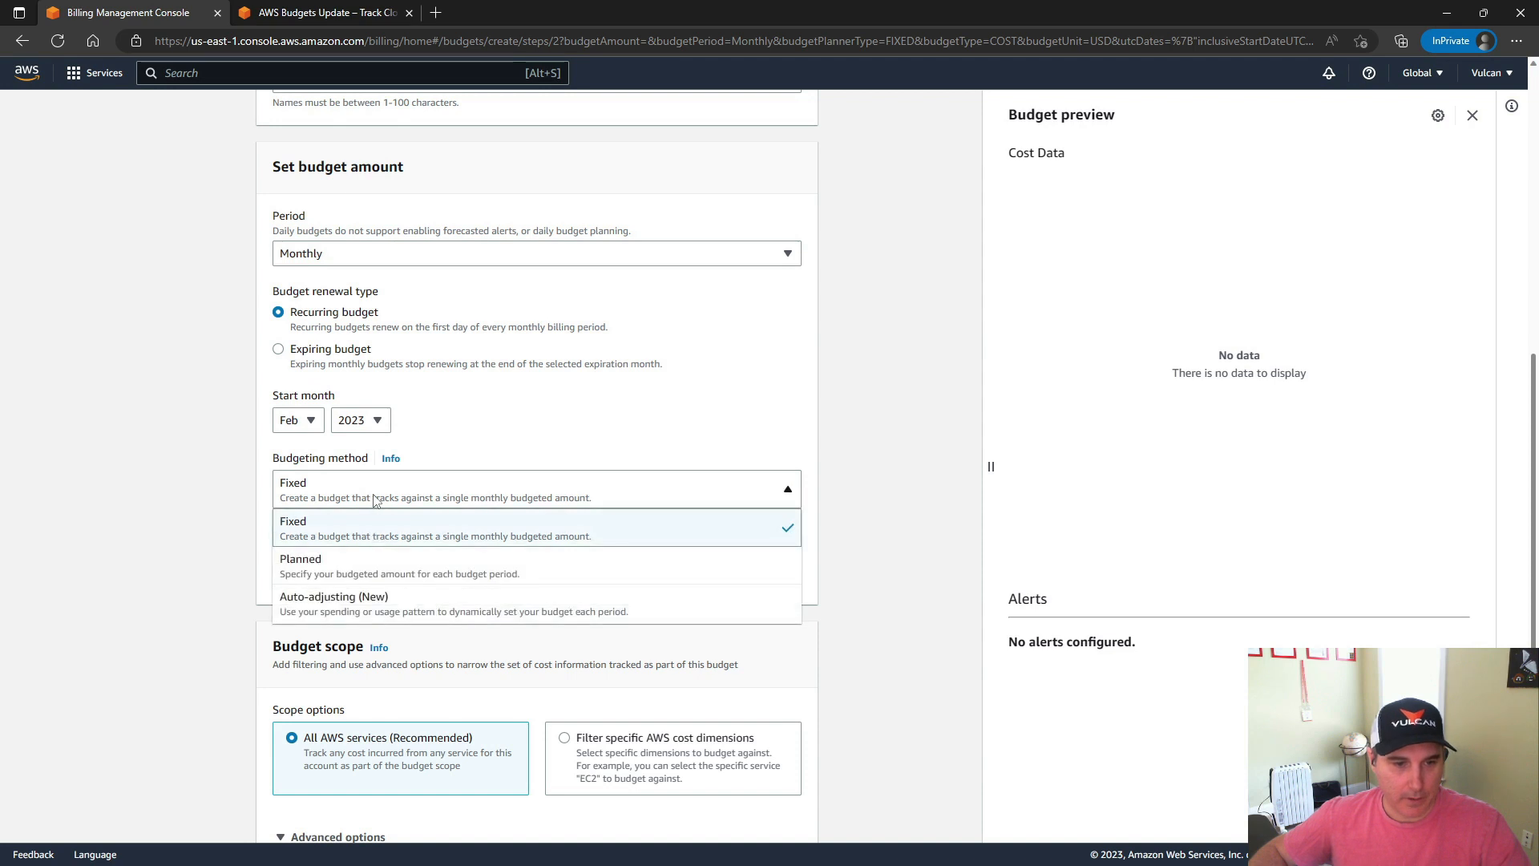
{"action": "left_click", "coordinate": [178, 506]}
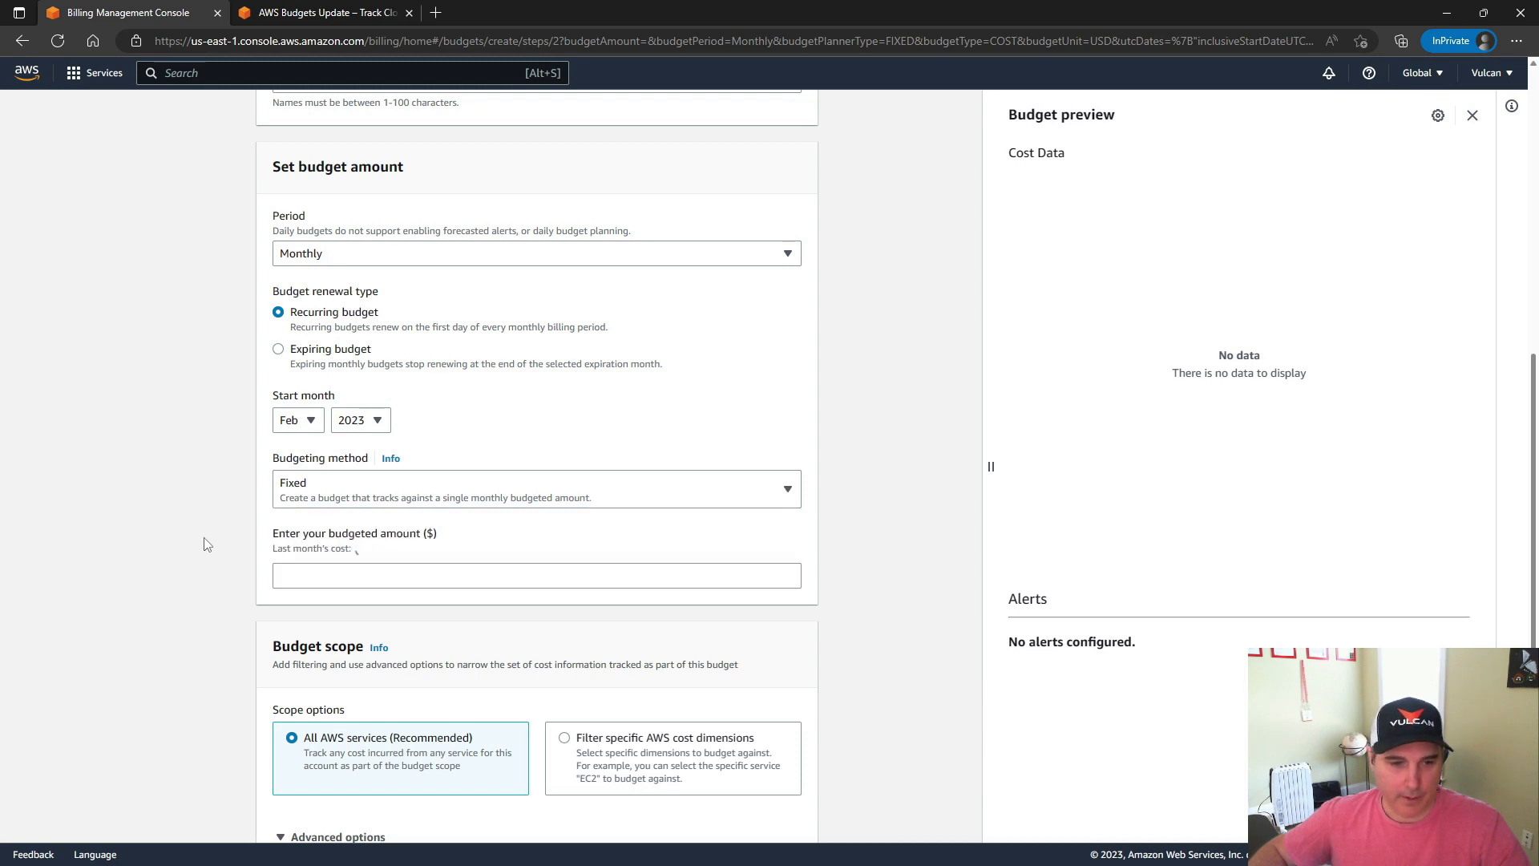
Enter 150 dollars as the fixed monthly budgeted amount
{"action": "scroll", "coordinate": [309, 468], "scroll_direction": "down", "scroll_amount": 2}
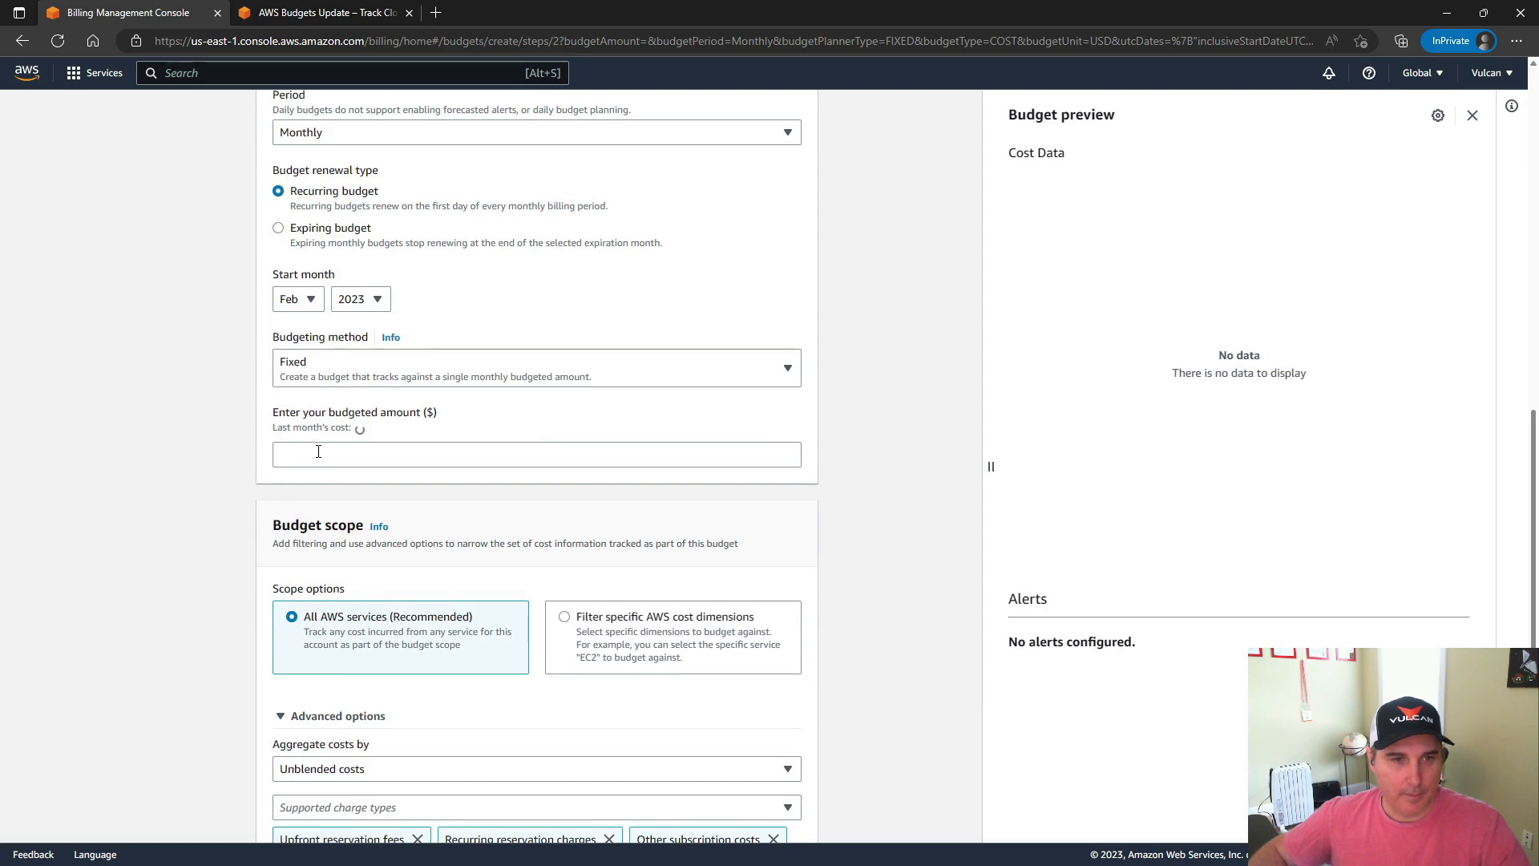
{"action": "left_click", "coordinate": [313, 456]}
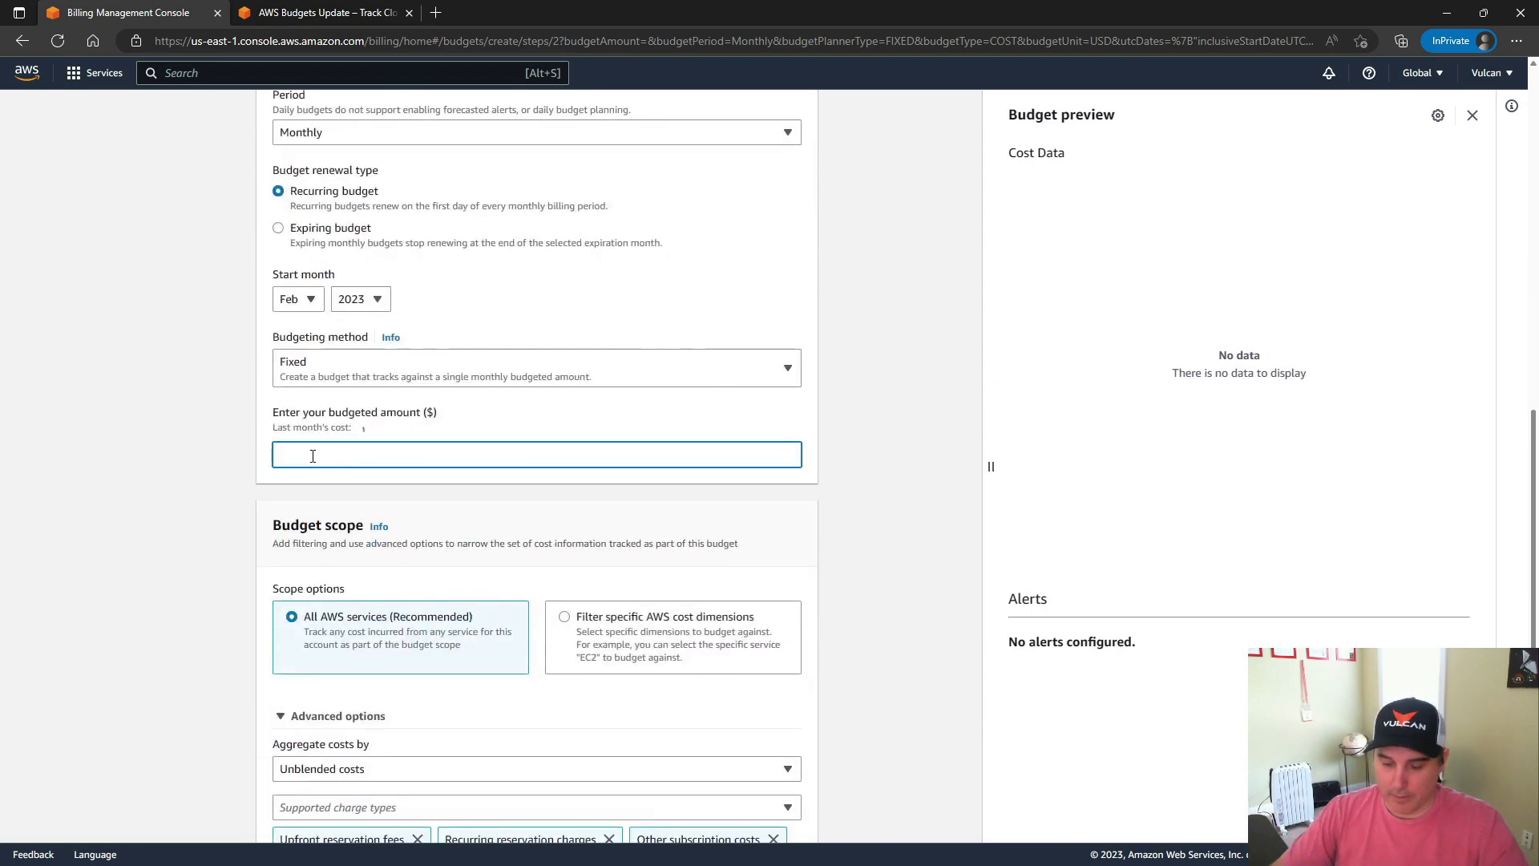
{"action": "type", "text": "150"}
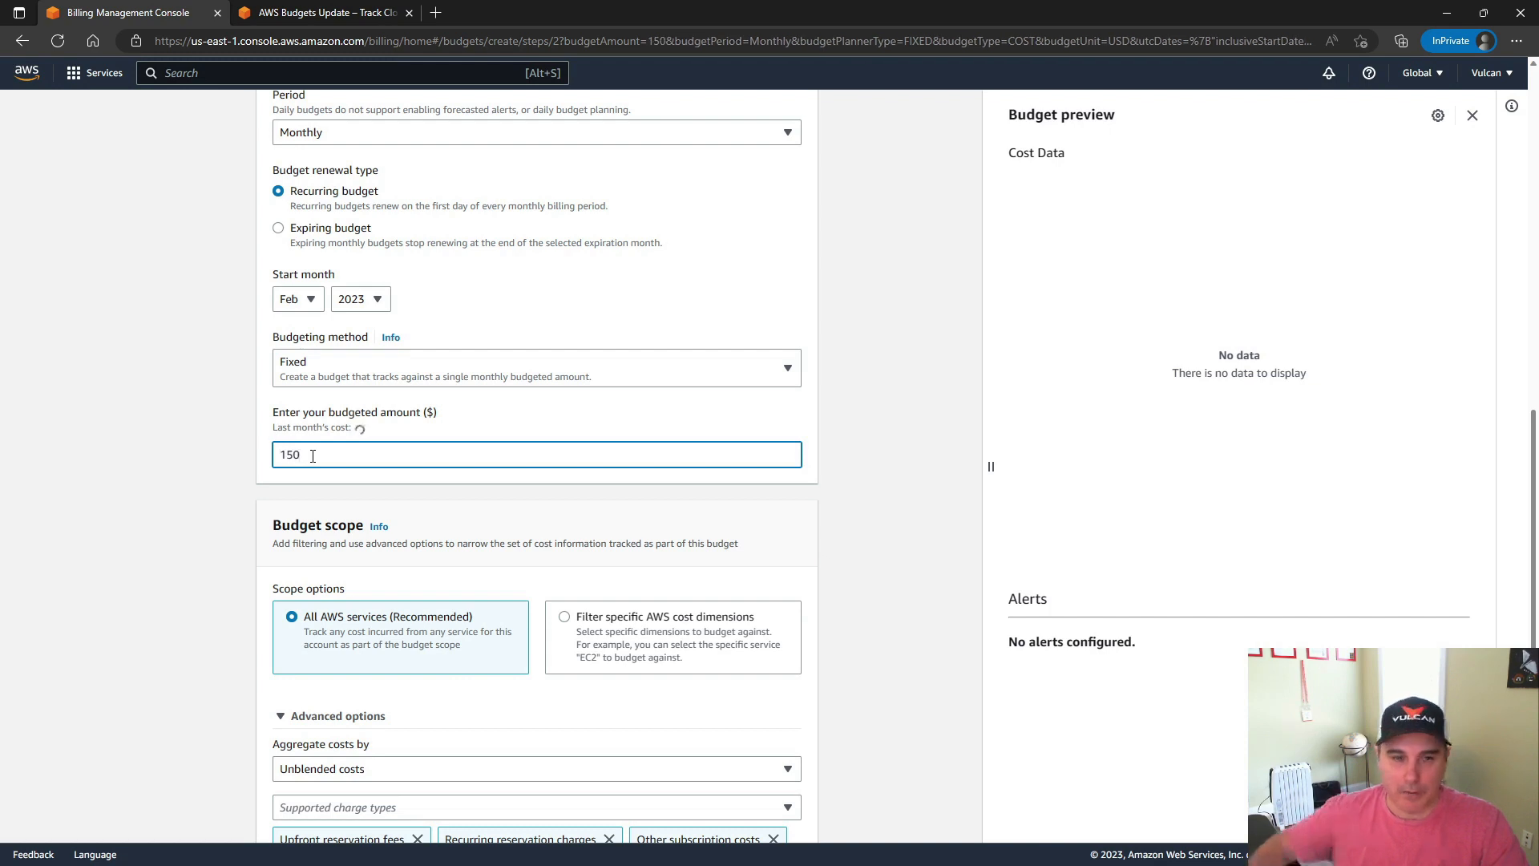
{"action": "left_click", "coordinate": [233, 503]}
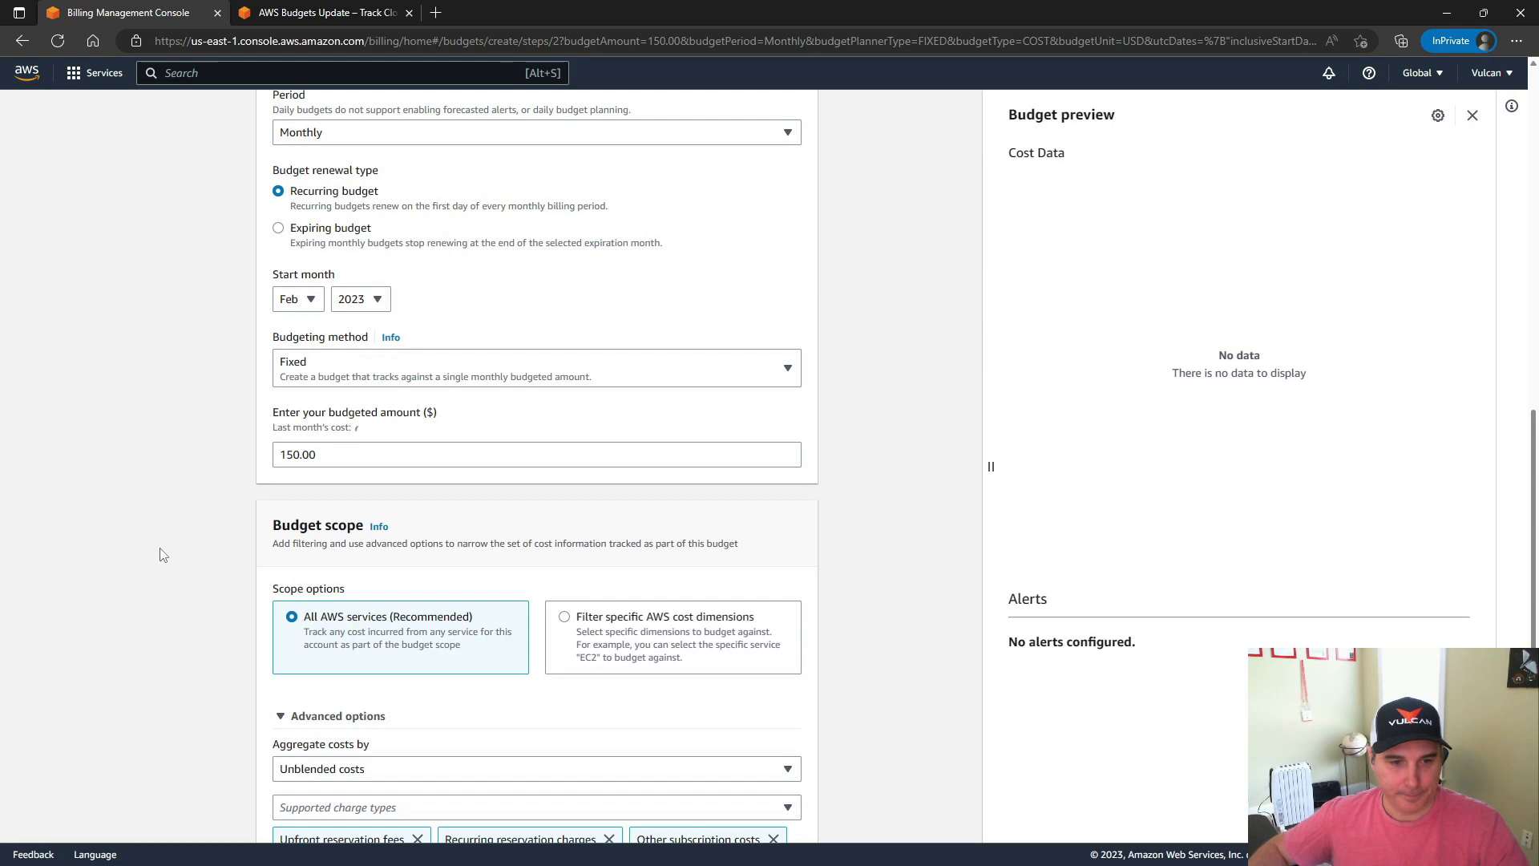
Review the budget scope, keep All AWS services with unblended costs, and continue to the alert configuration
{"action": "scroll", "coordinate": [163, 555], "scroll_direction": "down", "scroll_amount": 2}
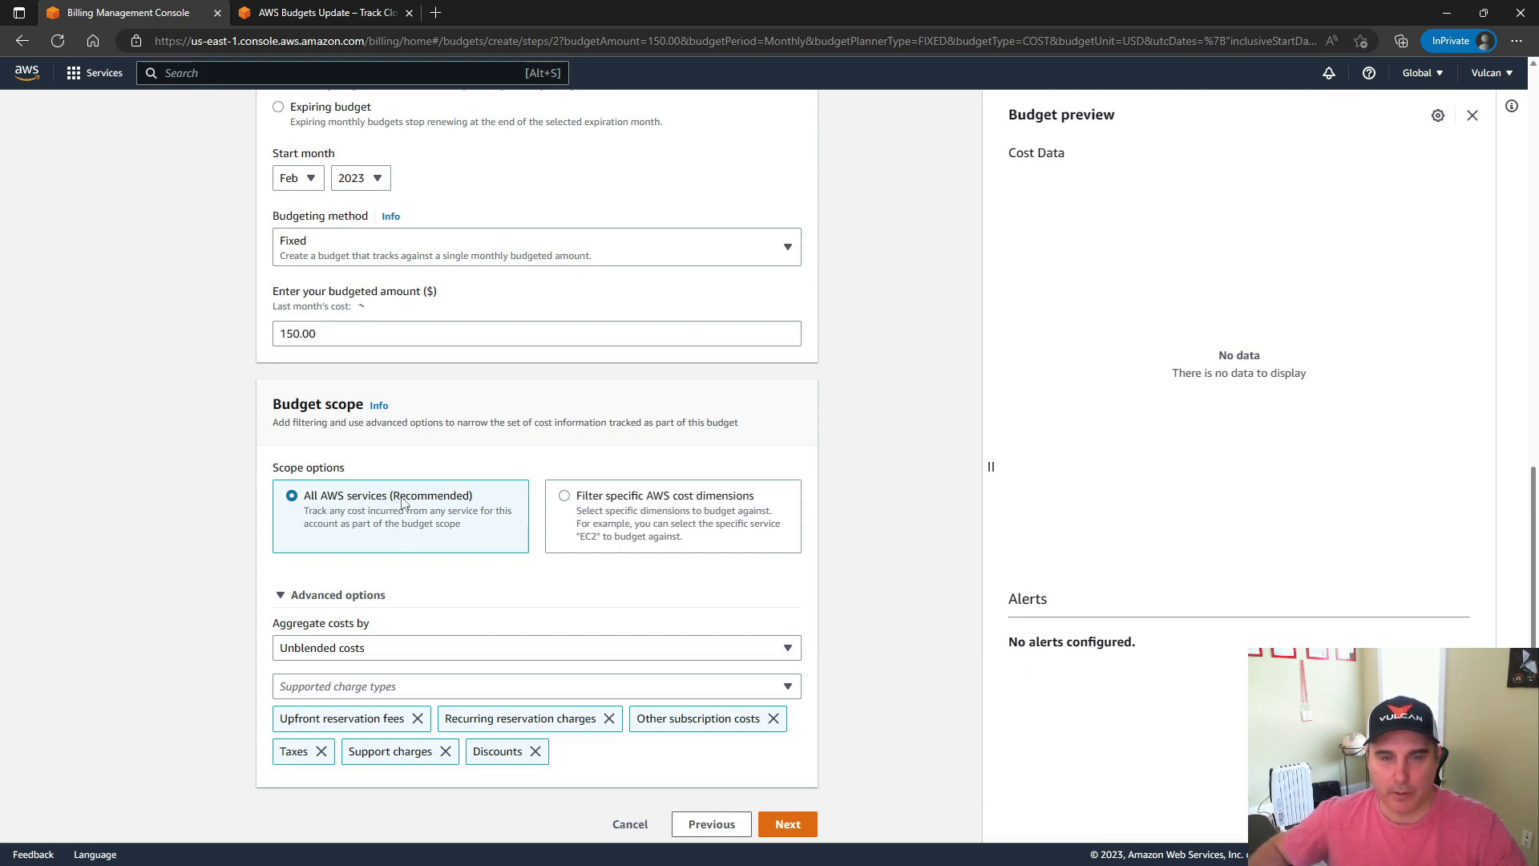
{"action": "scroll", "coordinate": [144, 588], "scroll_direction": "down", "scroll_amount": 1}
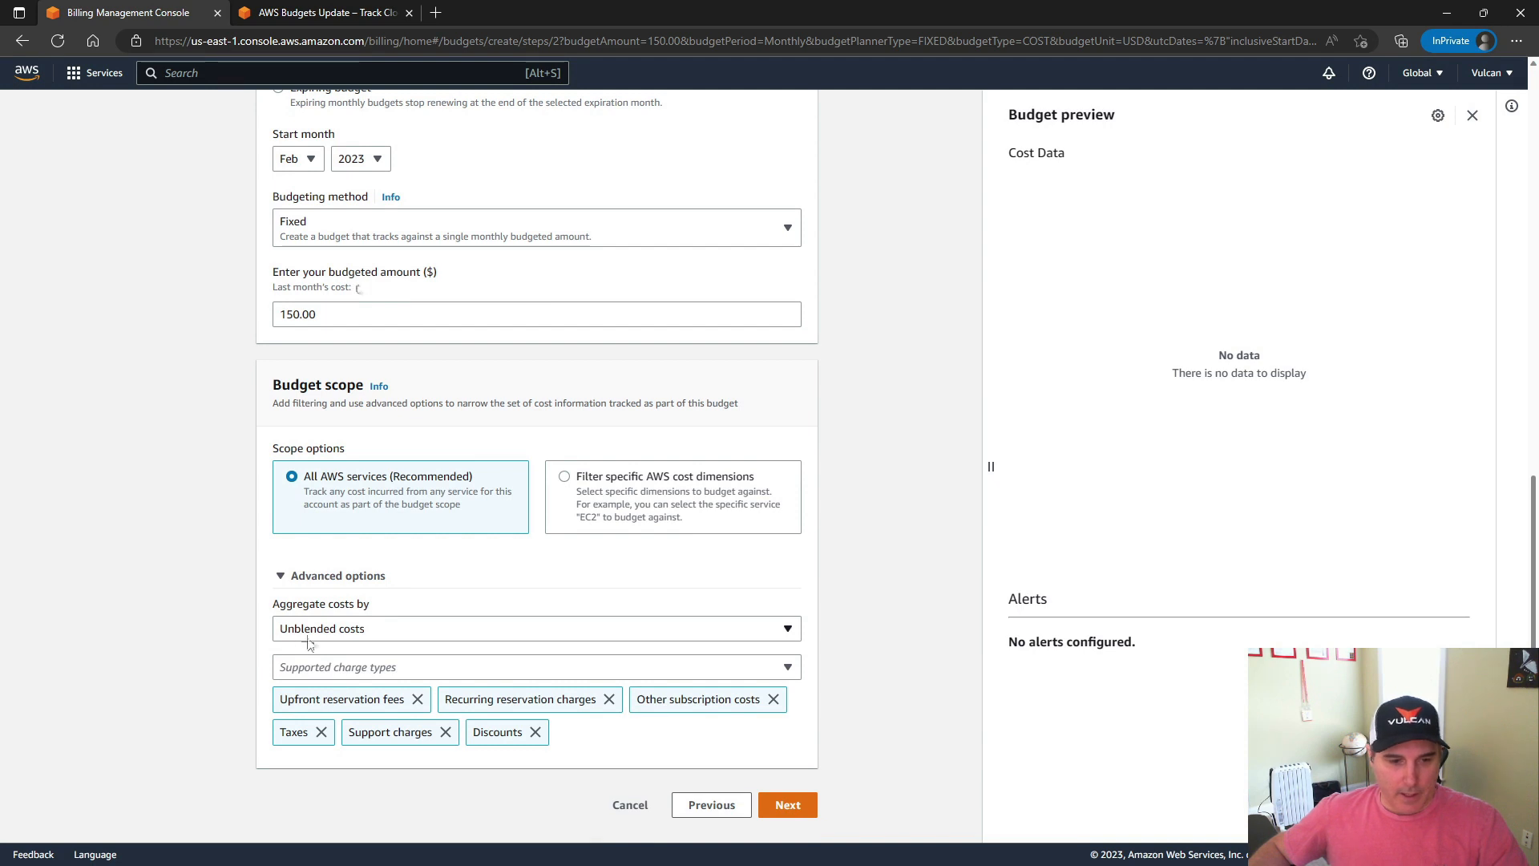
{"action": "scroll", "coordinate": [214, 602], "scroll_direction": "up", "scroll_amount": 2}
{"action": "scroll", "coordinate": [215, 602], "scroll_direction": "down", "scroll_amount": 2}
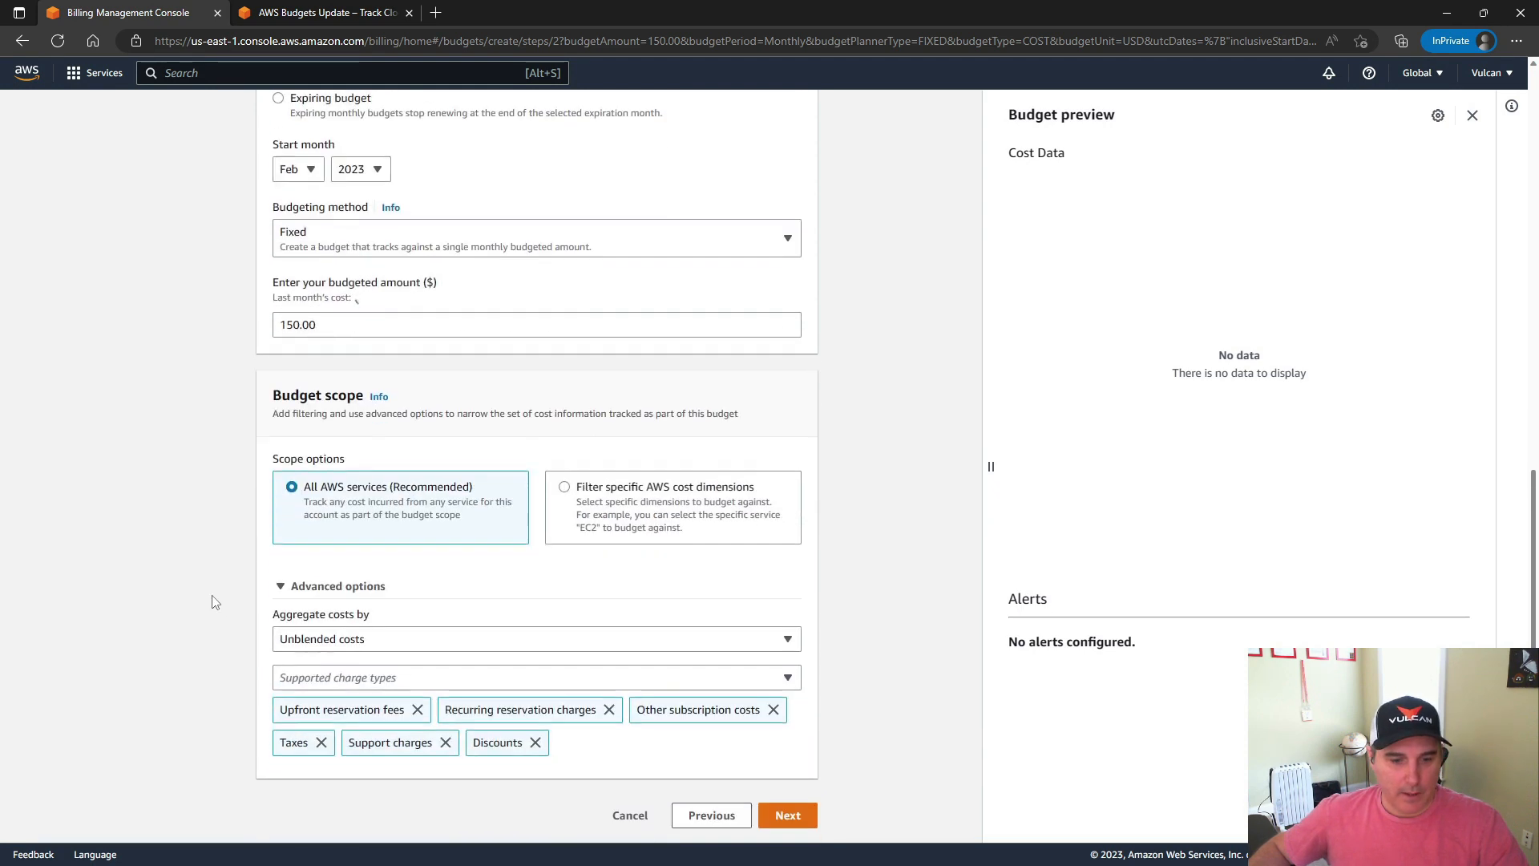
{"action": "left_click", "coordinate": [788, 805]}
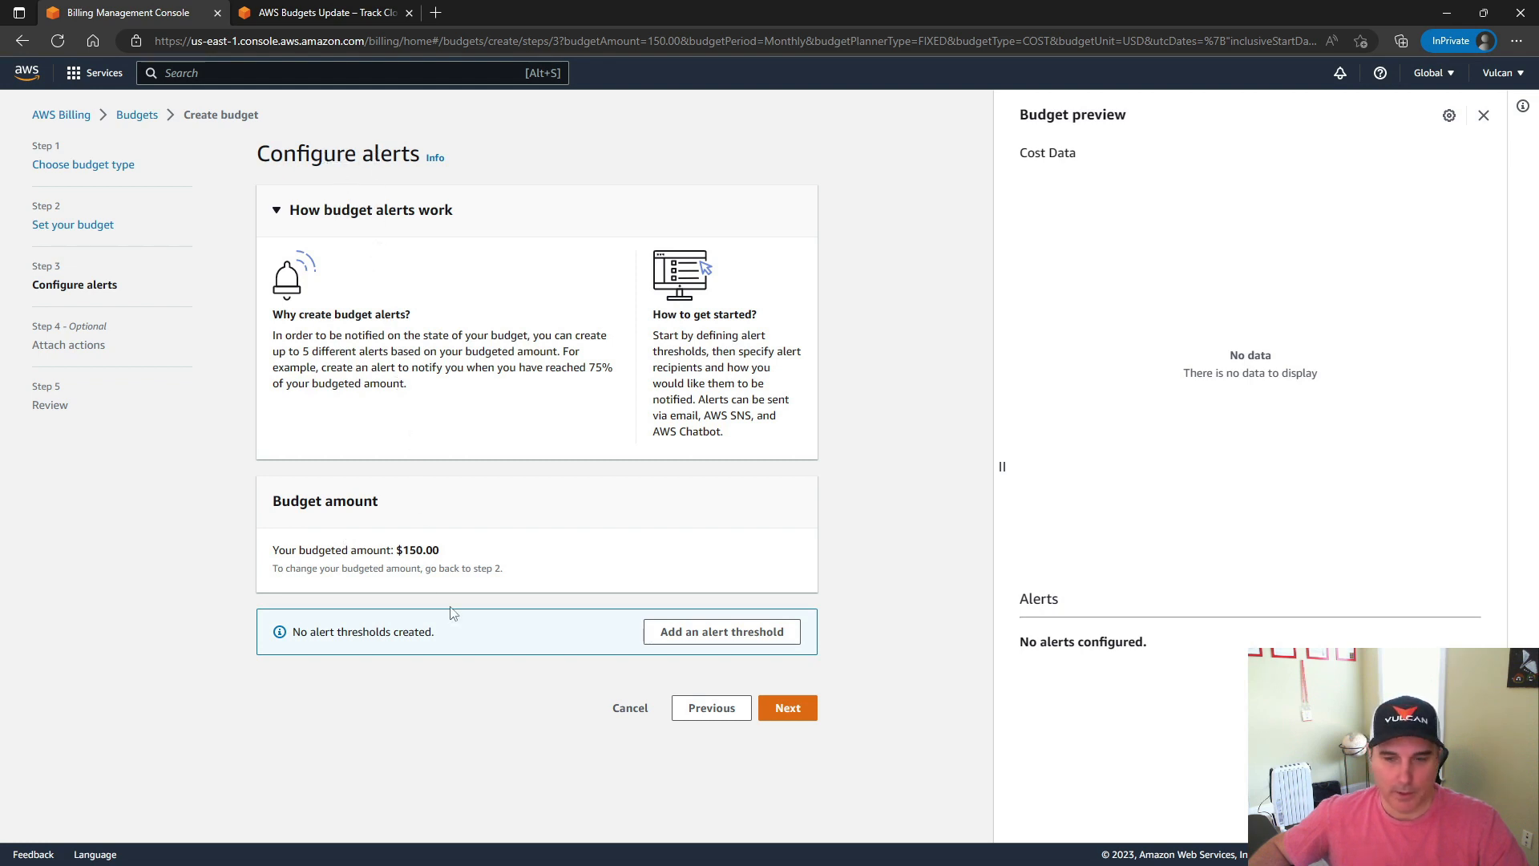
Add an alert threshold to the budget and set it to 85% of the budgeted amount
{"action": "left_click", "coordinate": [719, 633]}
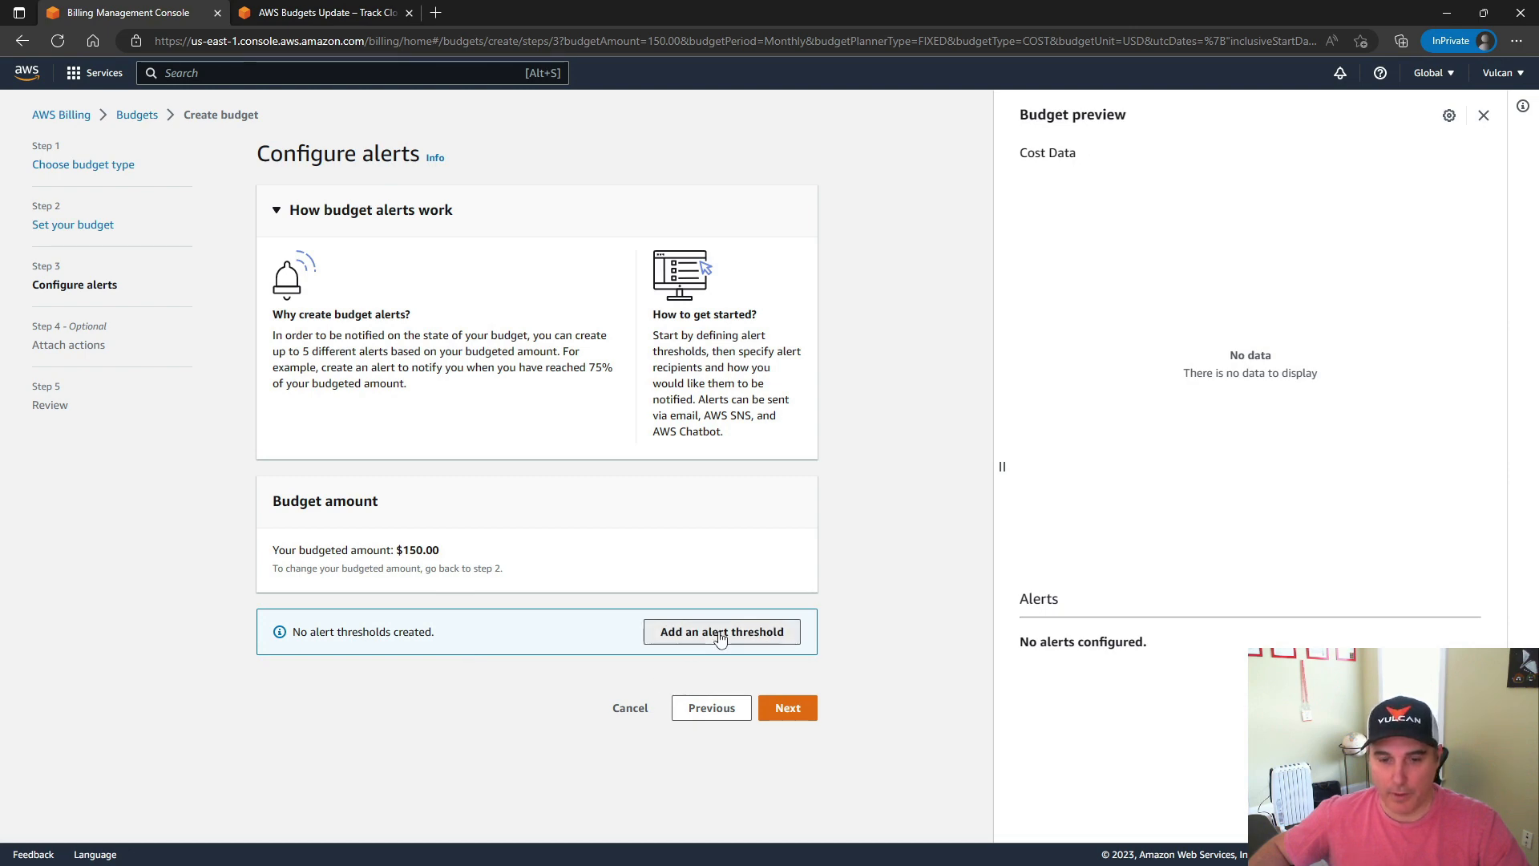
{"action": "scroll", "coordinate": [160, 610], "scroll_direction": "down", "scroll_amount": 4}
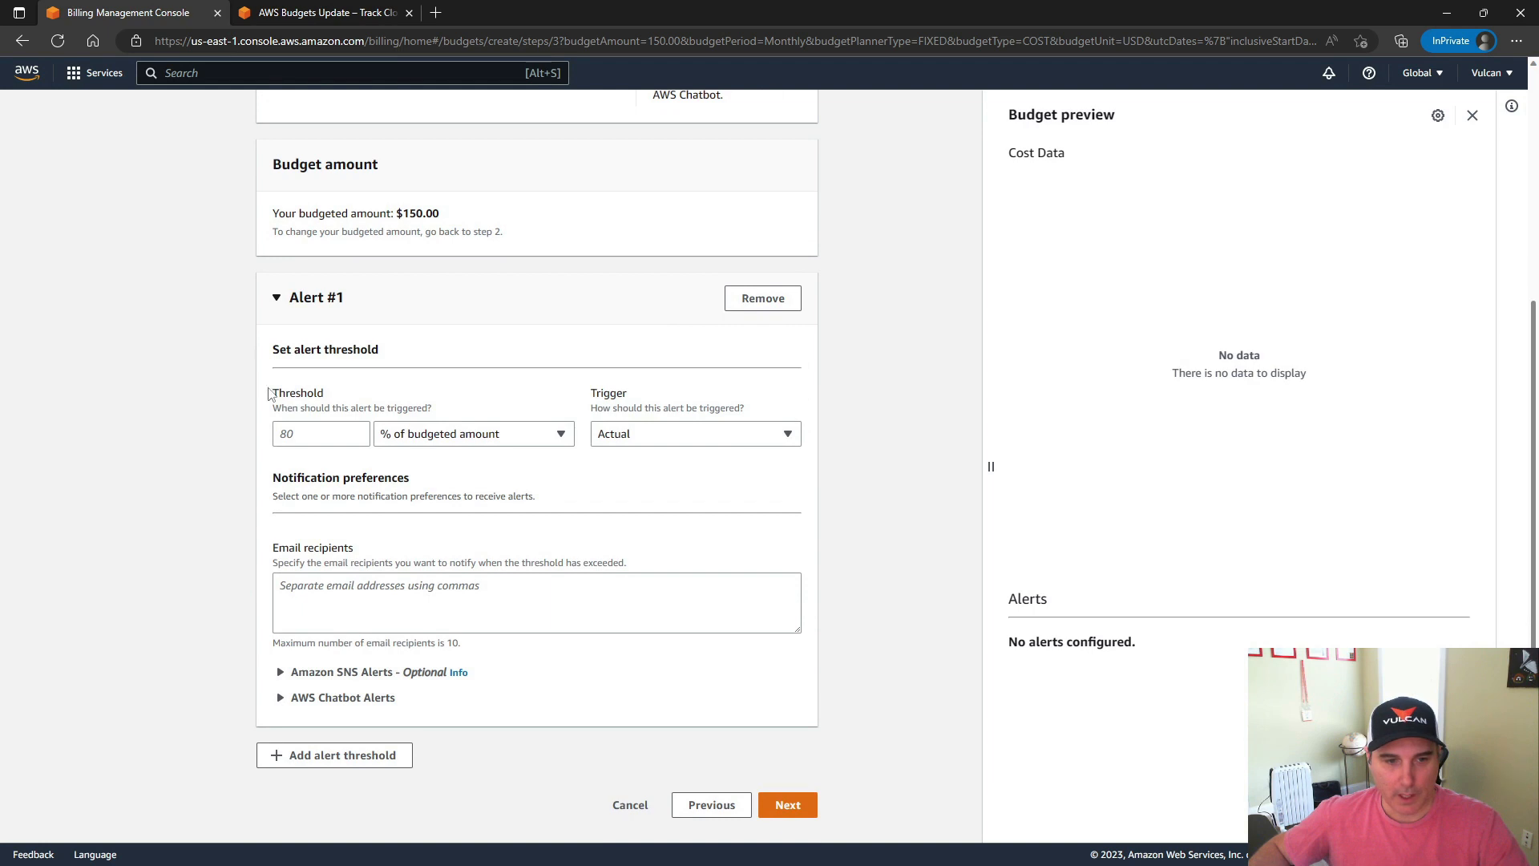
{"action": "left_click", "coordinate": [307, 432]}
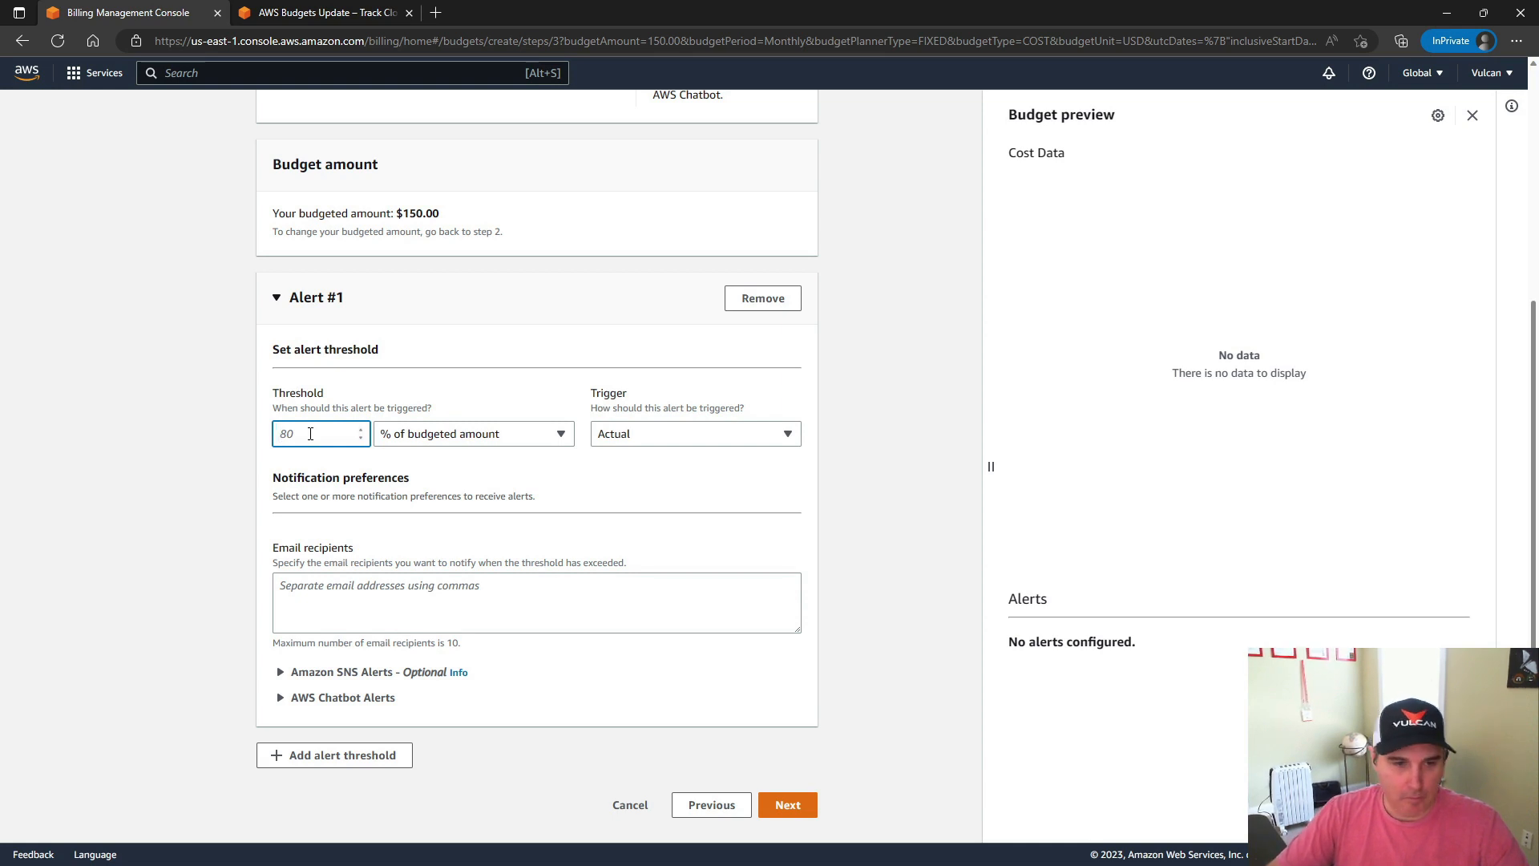
{"action": "type", "text": "85"}
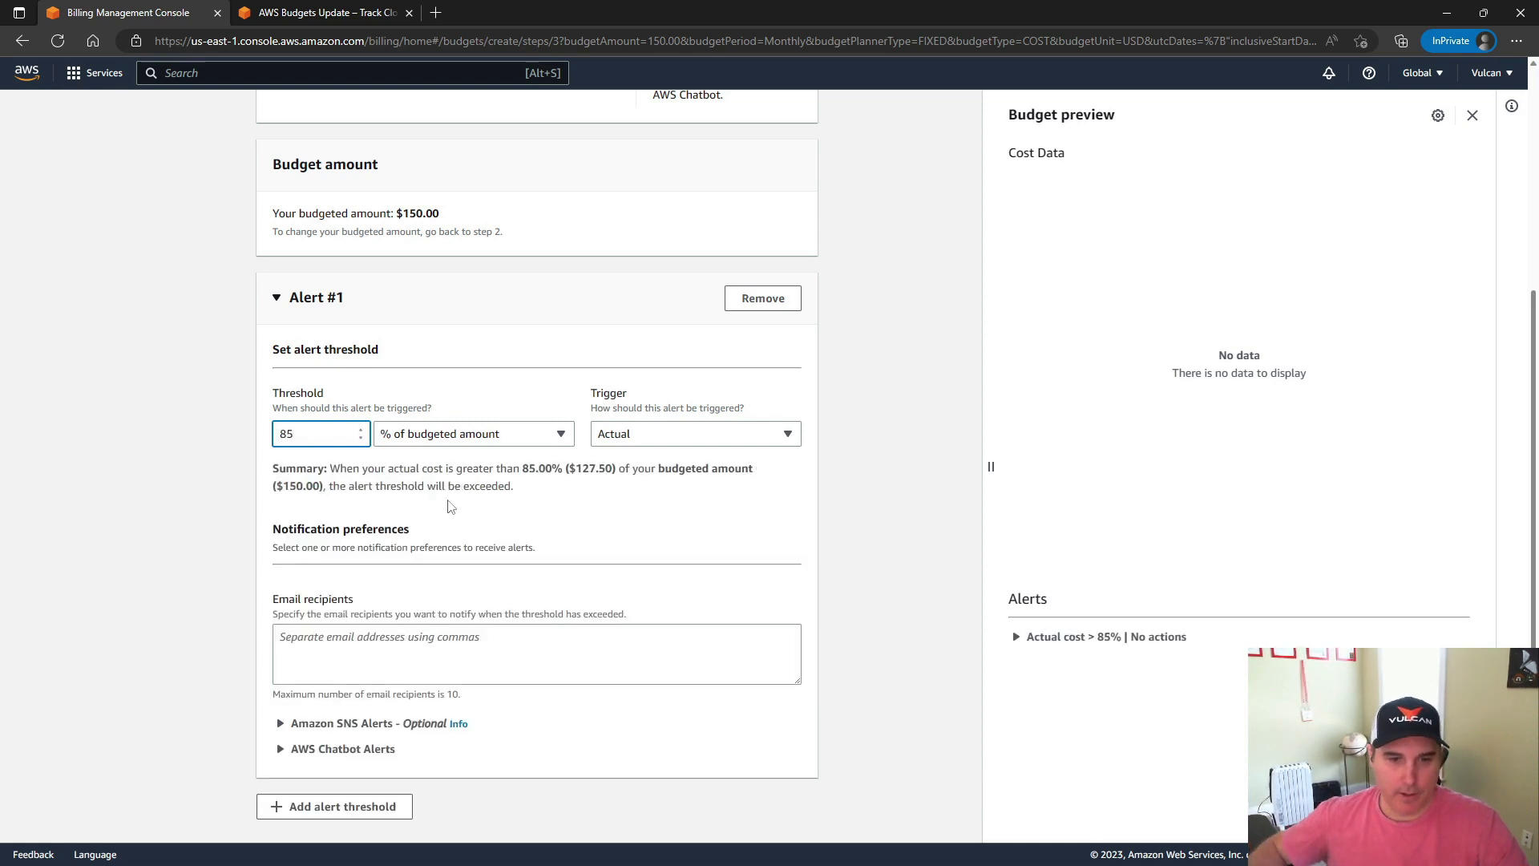
{"action": "left_click_drag", "start_coordinate": [576, 468], "coordinate": [595, 469]}
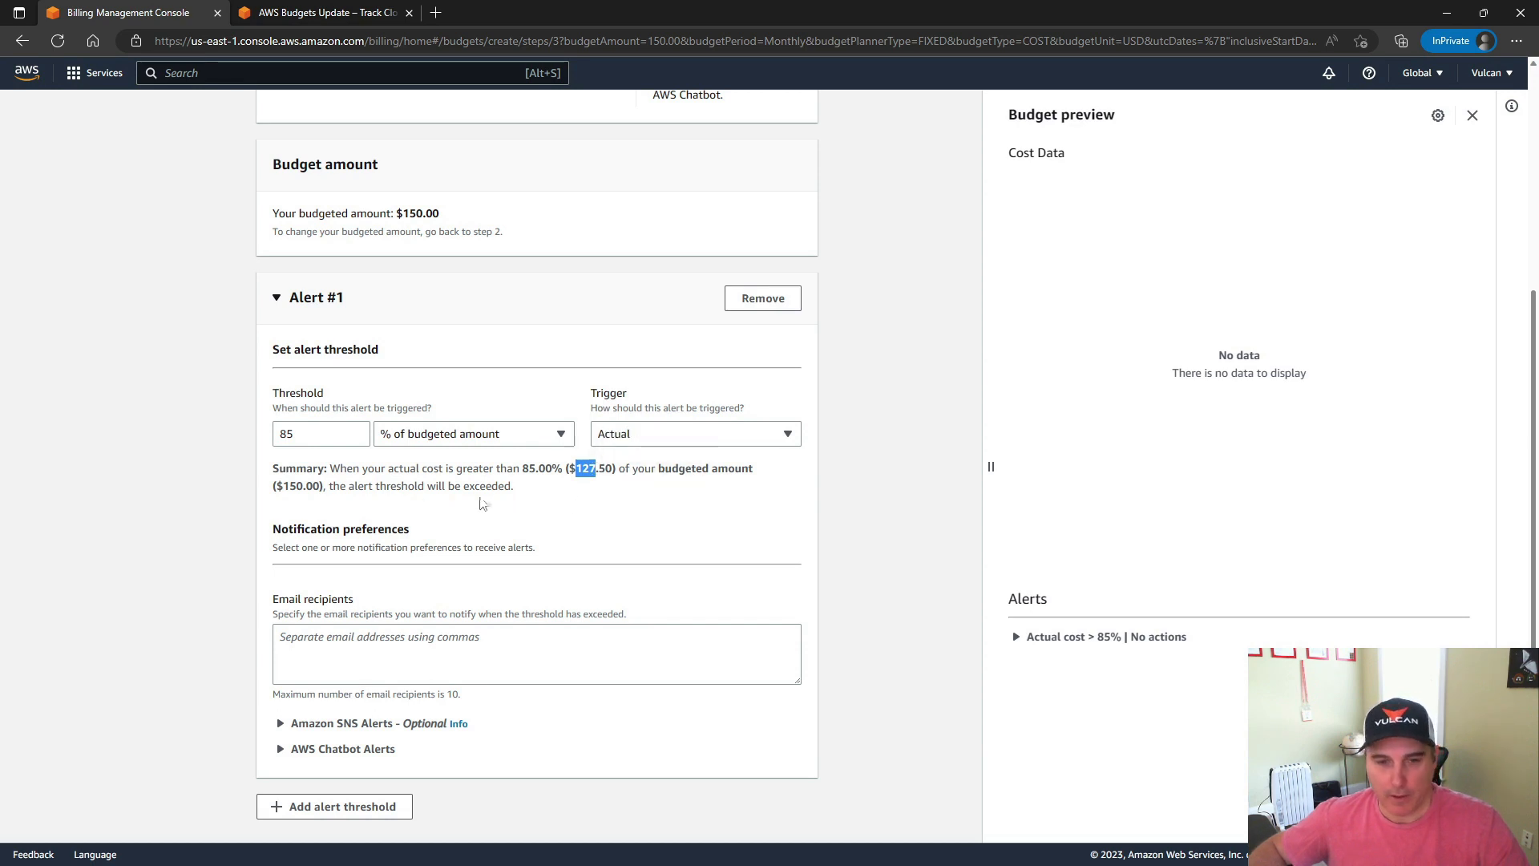
Try 50% as the threshold of Alert #1 and settle on 80% of the budgeted amount
{"action": "left_click_drag", "start_coordinate": [300, 434], "coordinate": [267, 440]}
{"action": "type", "text": "50"}
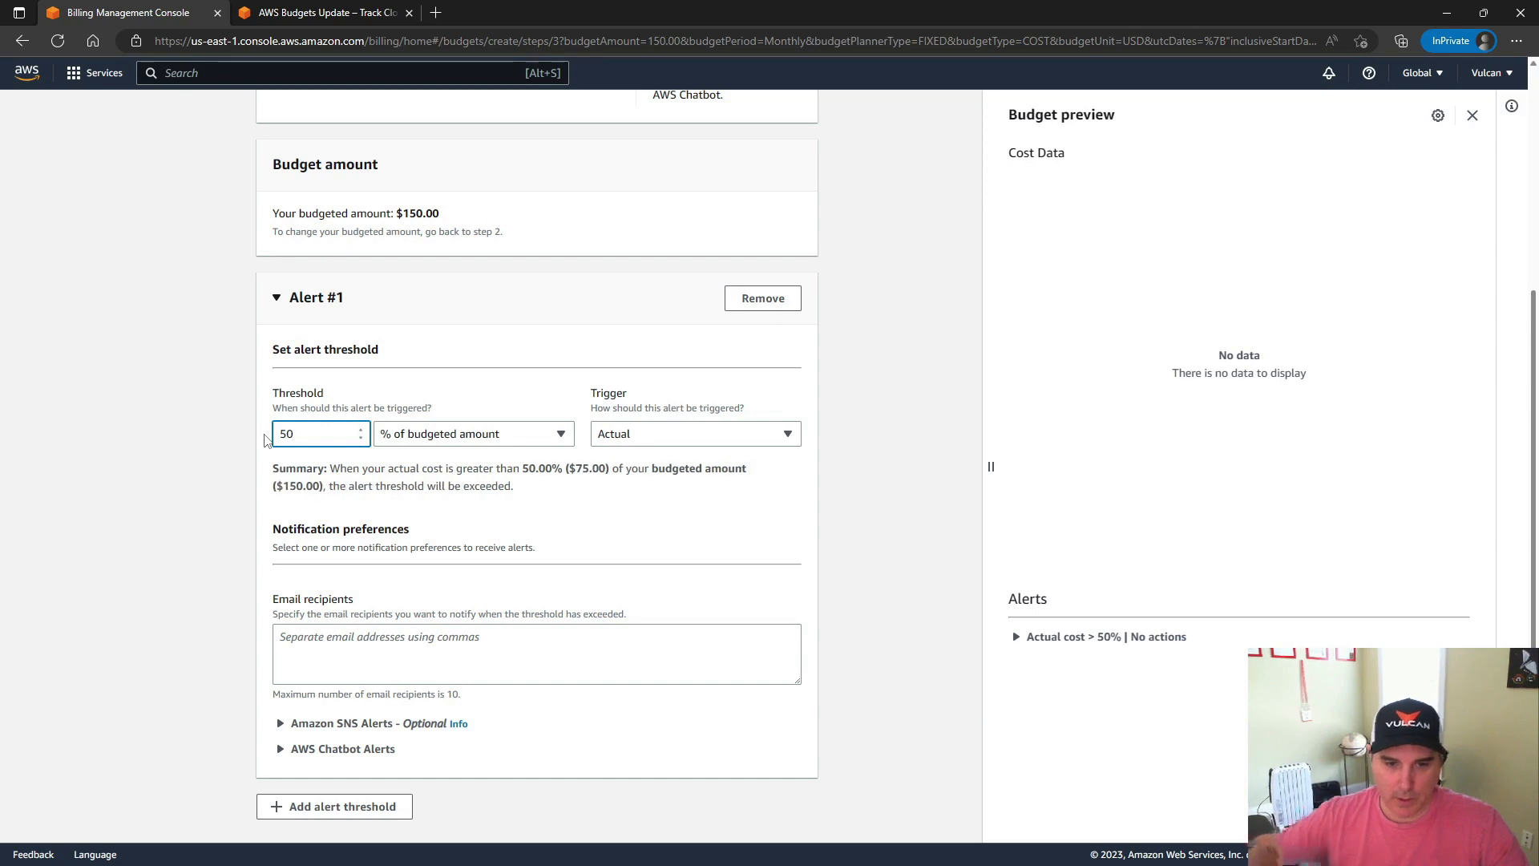
{"action": "left_click_drag", "start_coordinate": [301, 434], "coordinate": [275, 433]}
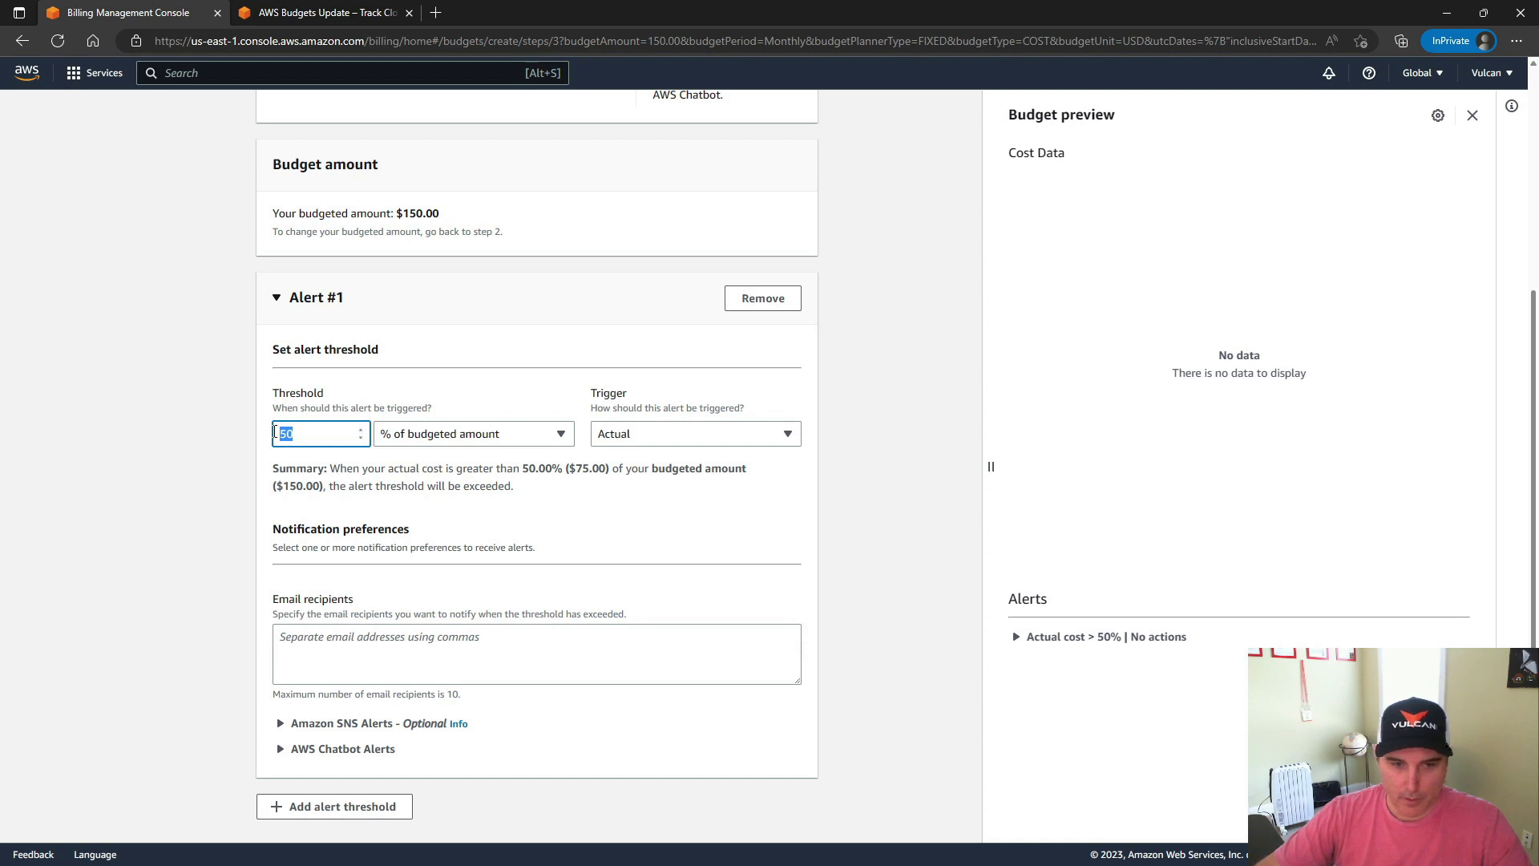
{"action": "type", "text": "80"}
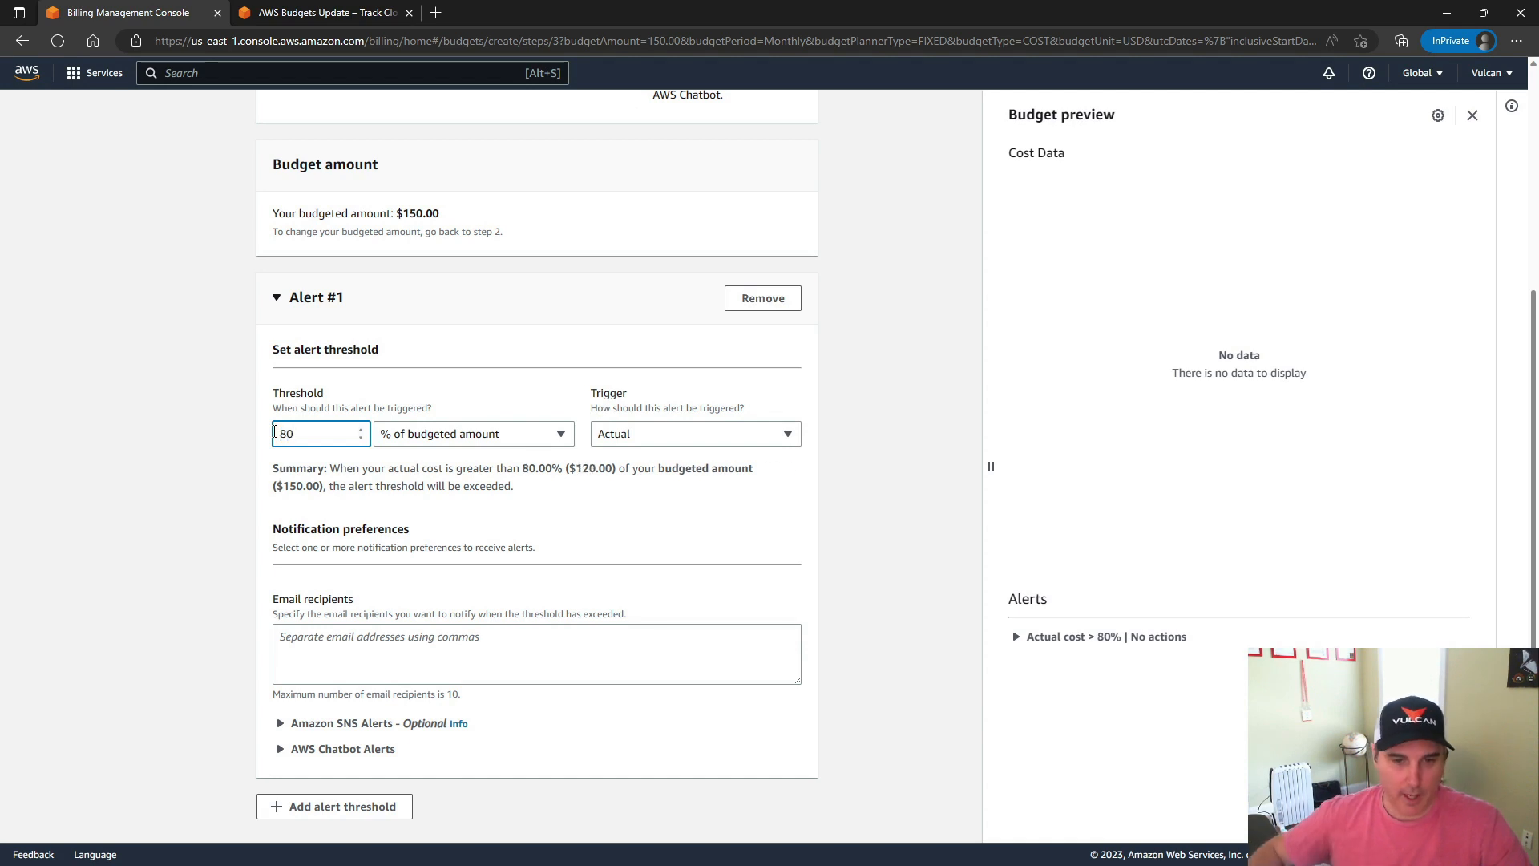
{"action": "left_click", "coordinate": [241, 486]}
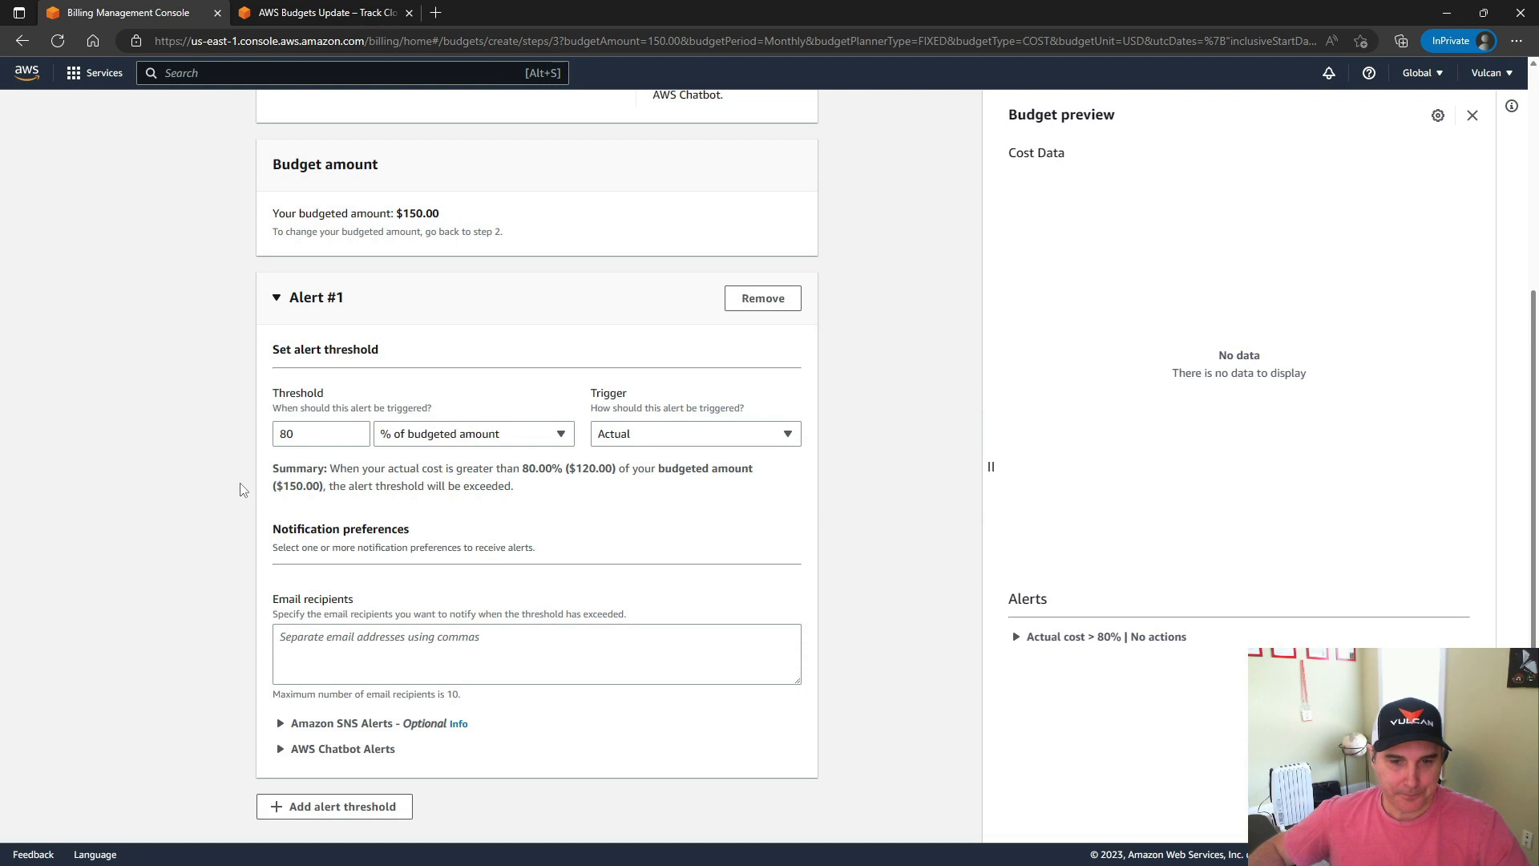
Try an absolute-value threshold of 100 for Alert #1
{"action": "scroll", "coordinate": [243, 488], "scroll_direction": "down", "scroll_amount": 2}
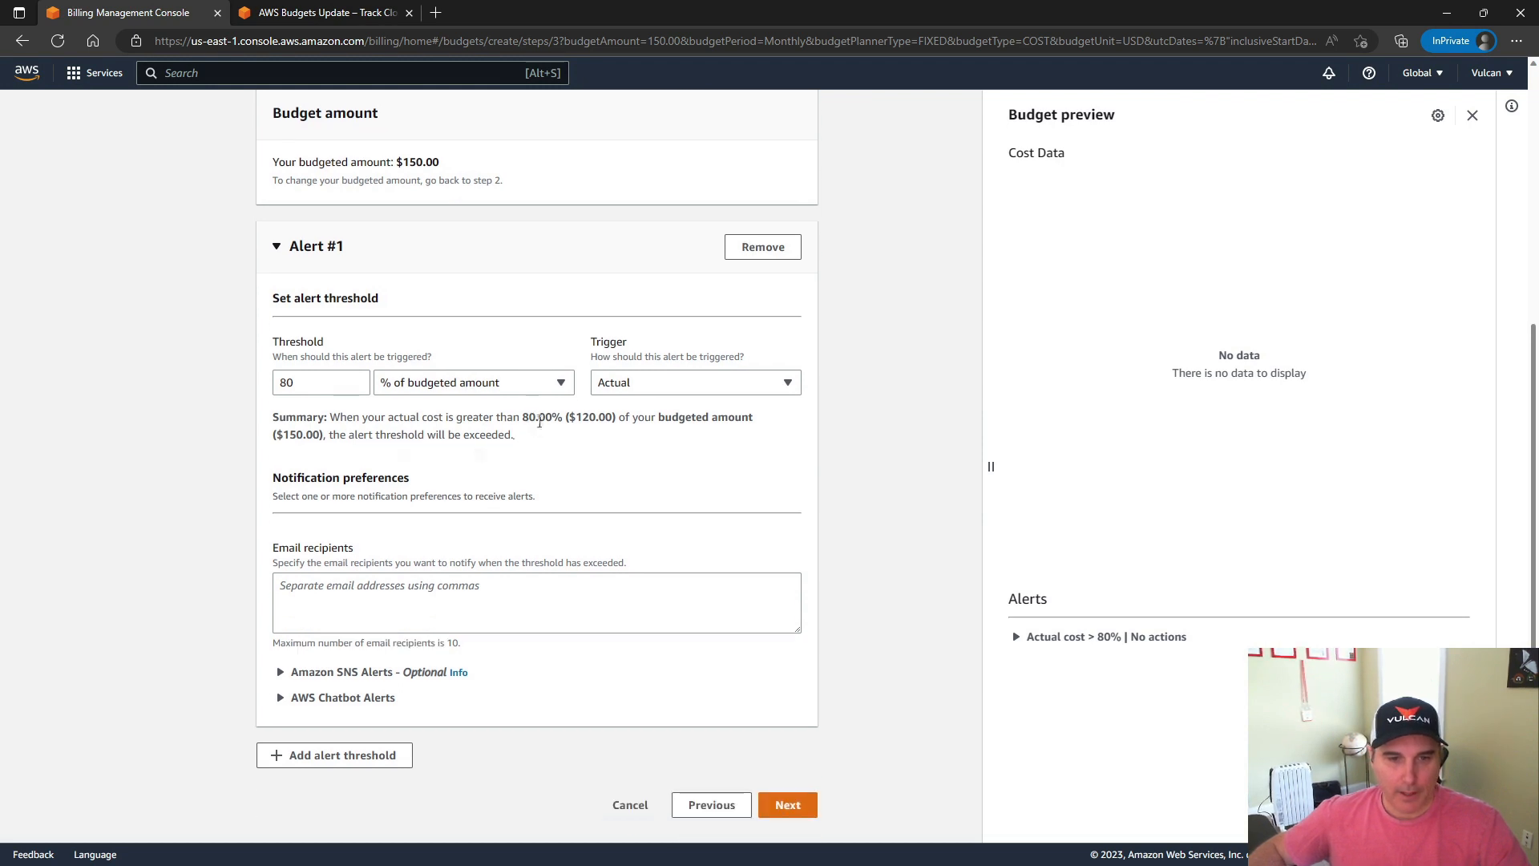
{"action": "left_click", "coordinate": [463, 385]}
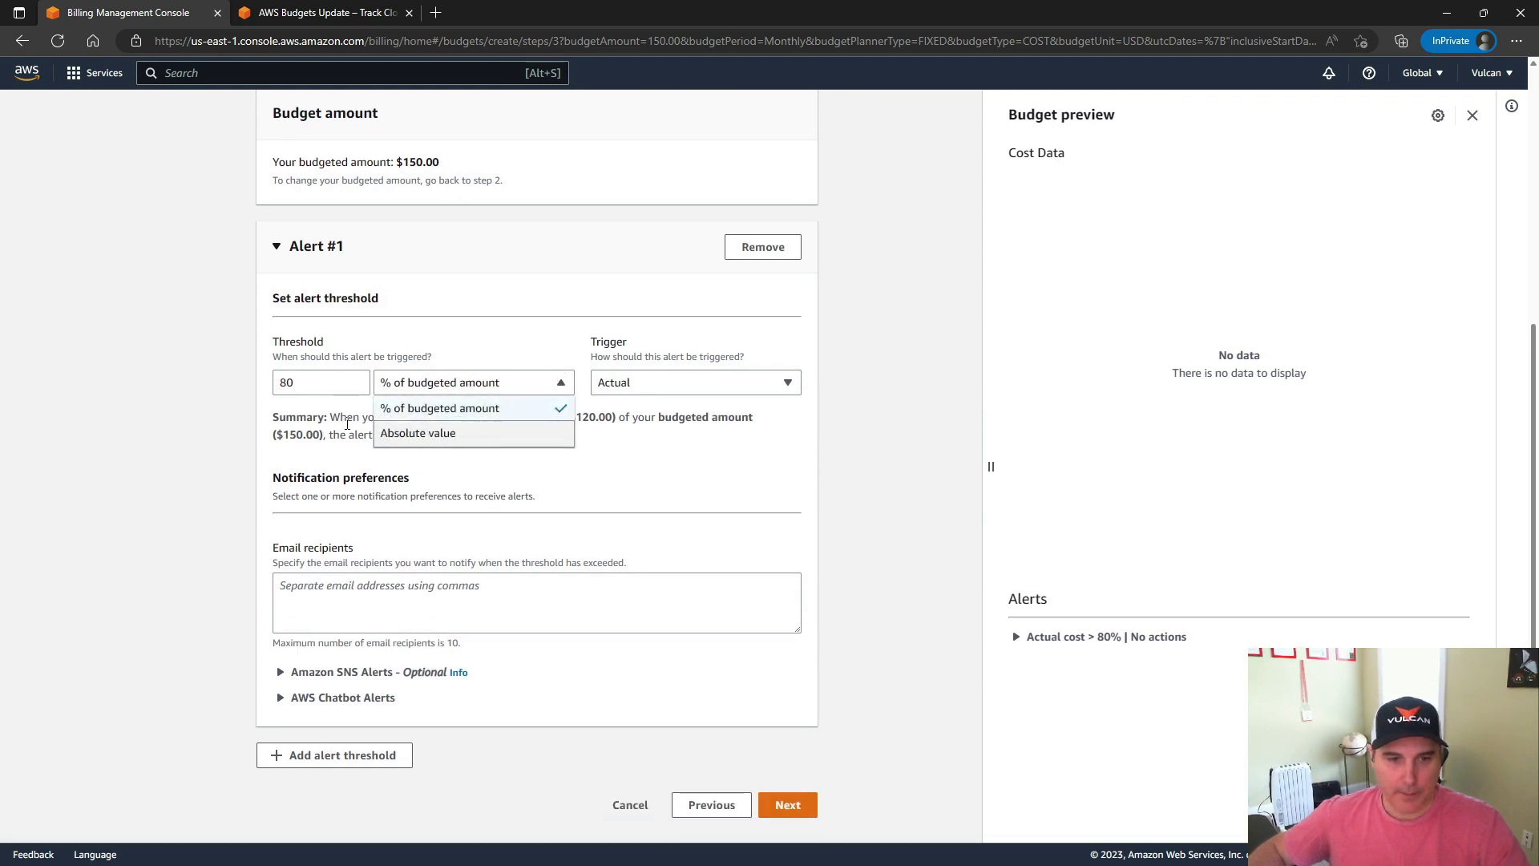
{"action": "left_click", "coordinate": [423, 437]}
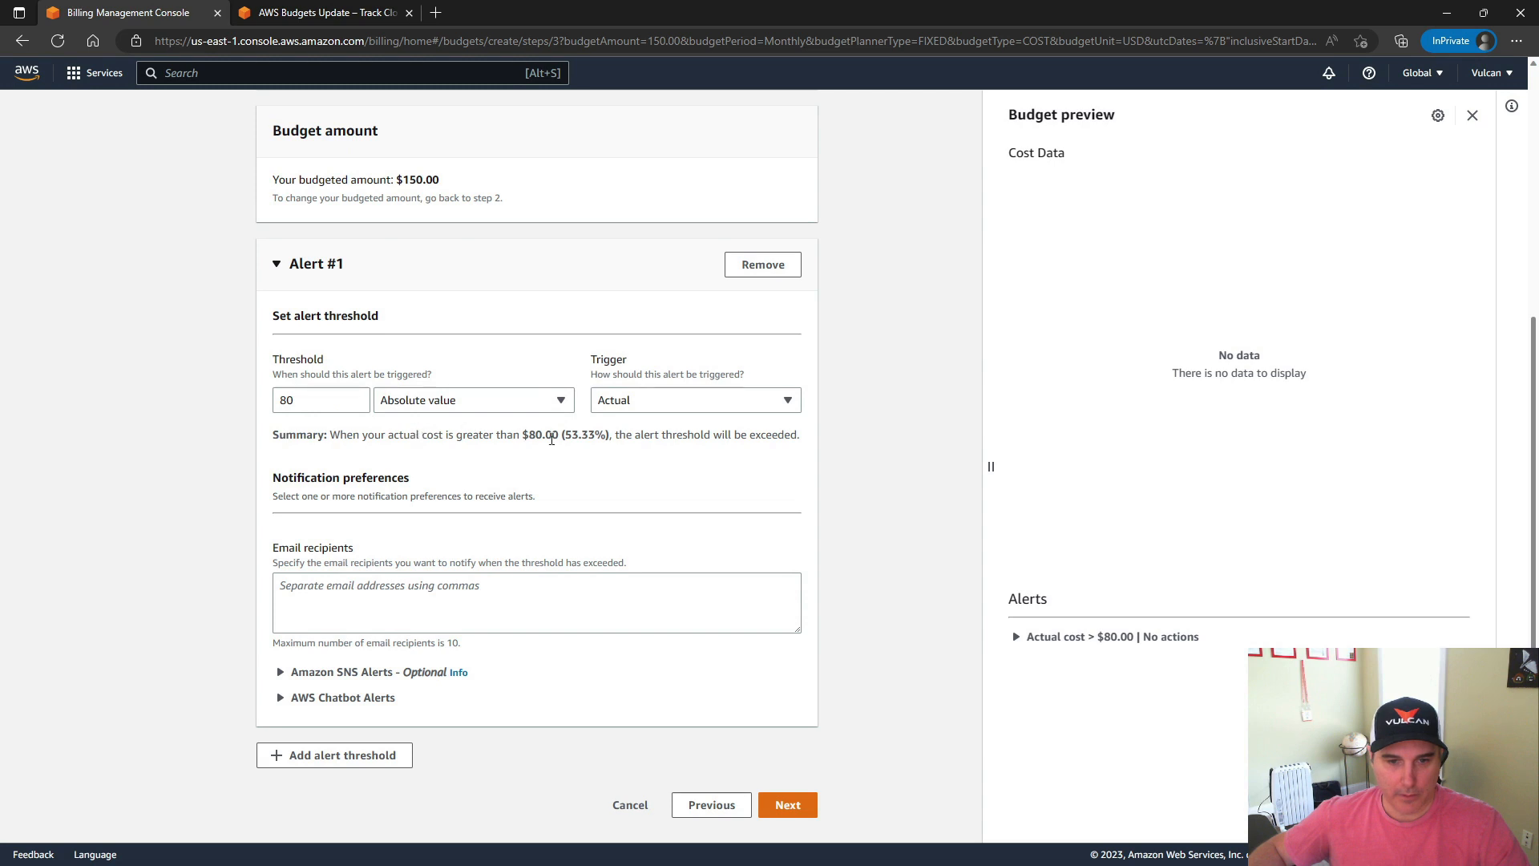
{"action": "left_click_drag", "start_coordinate": [368, 401], "coordinate": [256, 401]}
{"action": "type", "text": "100"}
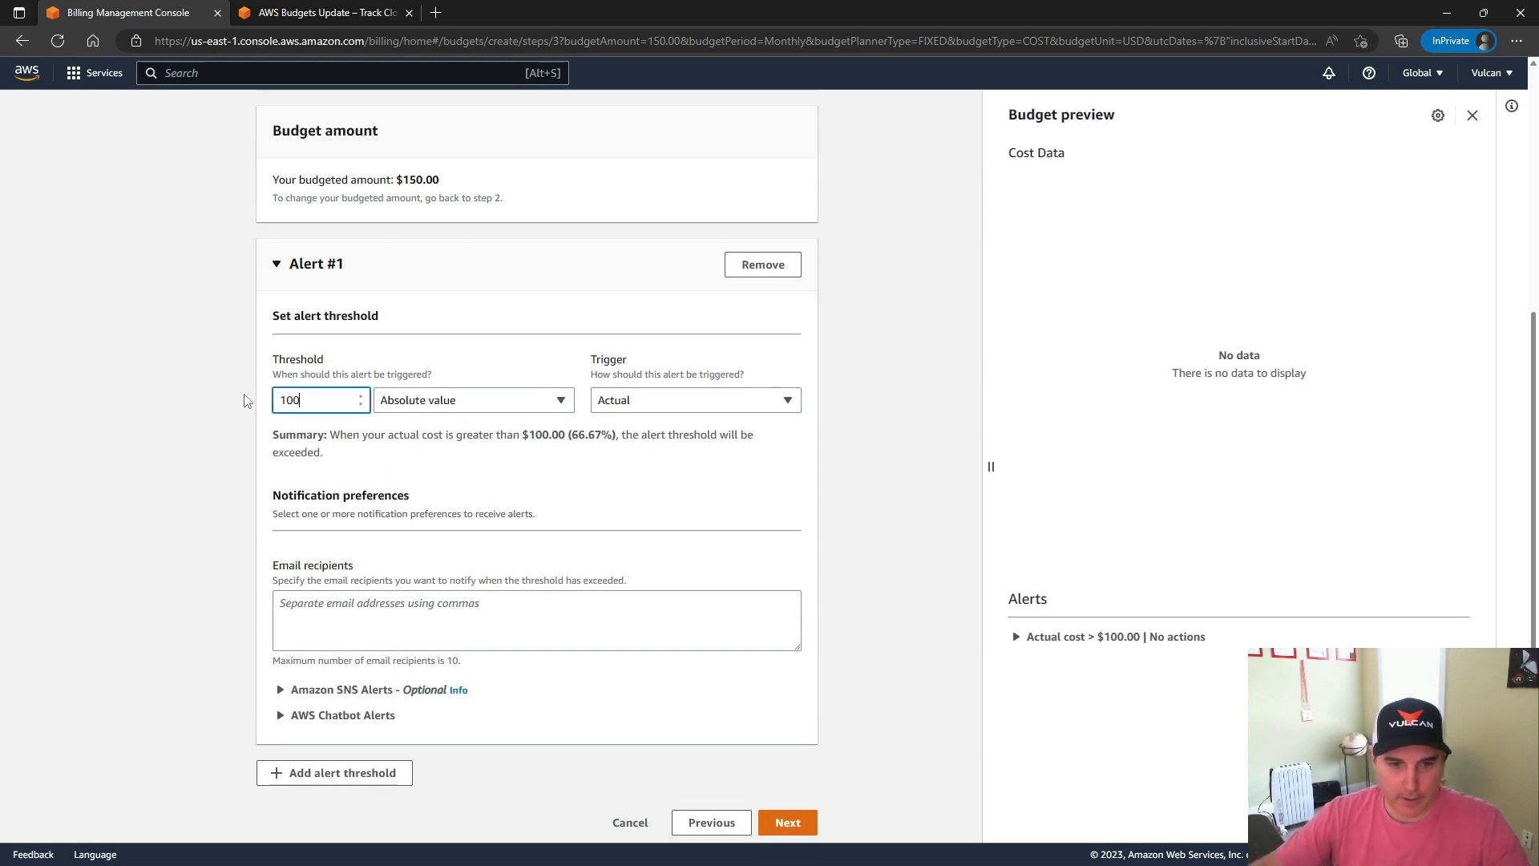
Switch Alert #1 back to % of budgeted amount with a threshold of 80, keeping the Actual trigger
{"action": "left_click", "coordinate": [498, 400]}
{"action": "left_click", "coordinate": [473, 426]}
{"action": "left_click_drag", "start_coordinate": [365, 401], "coordinate": [269, 400]}
{"action": "type", "text": "80"}
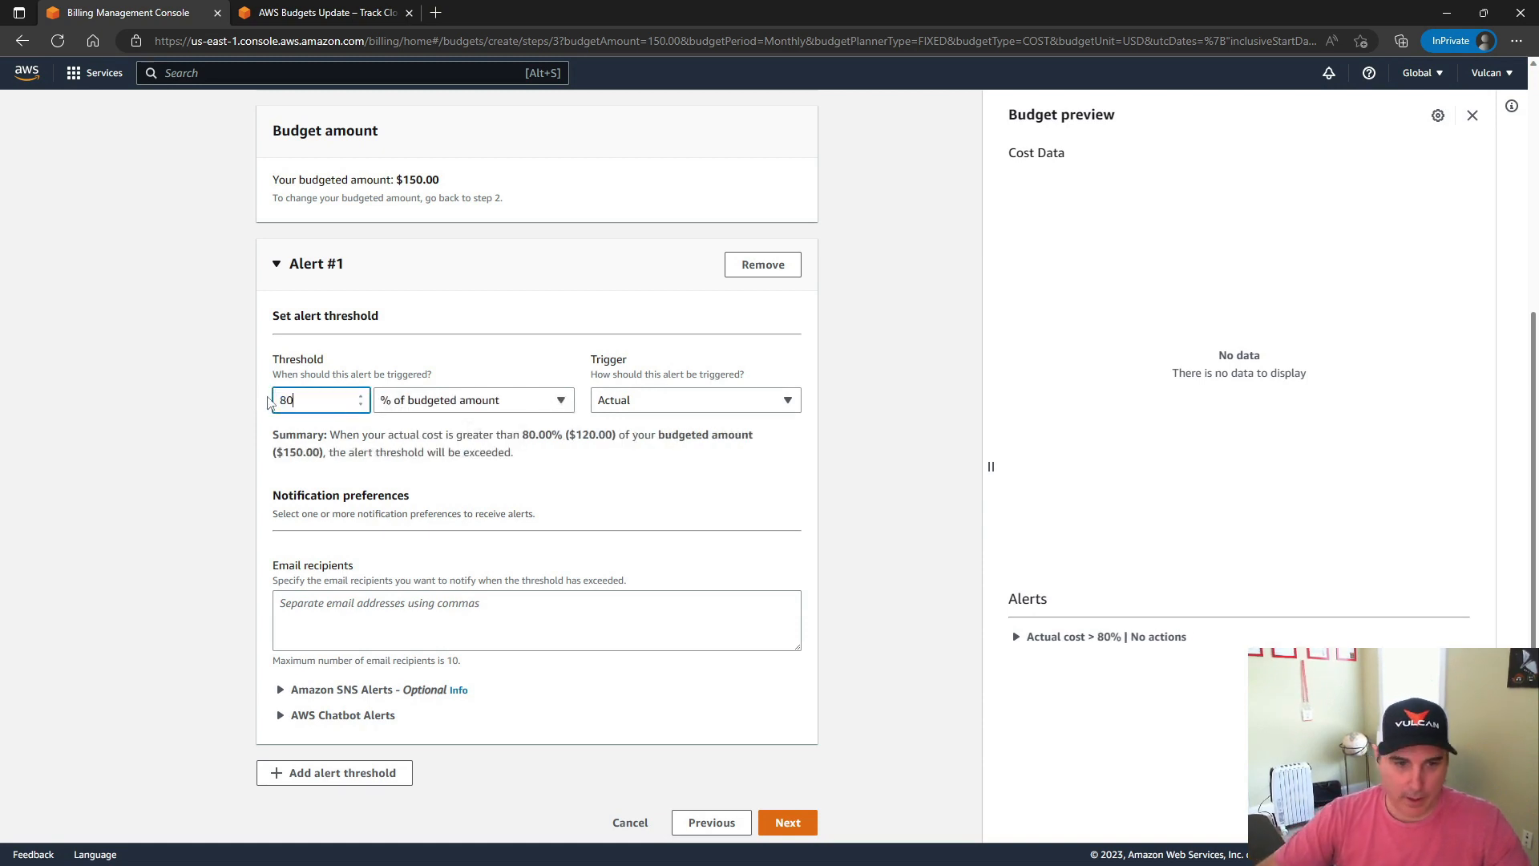
{"action": "left_click", "coordinate": [678, 409]}
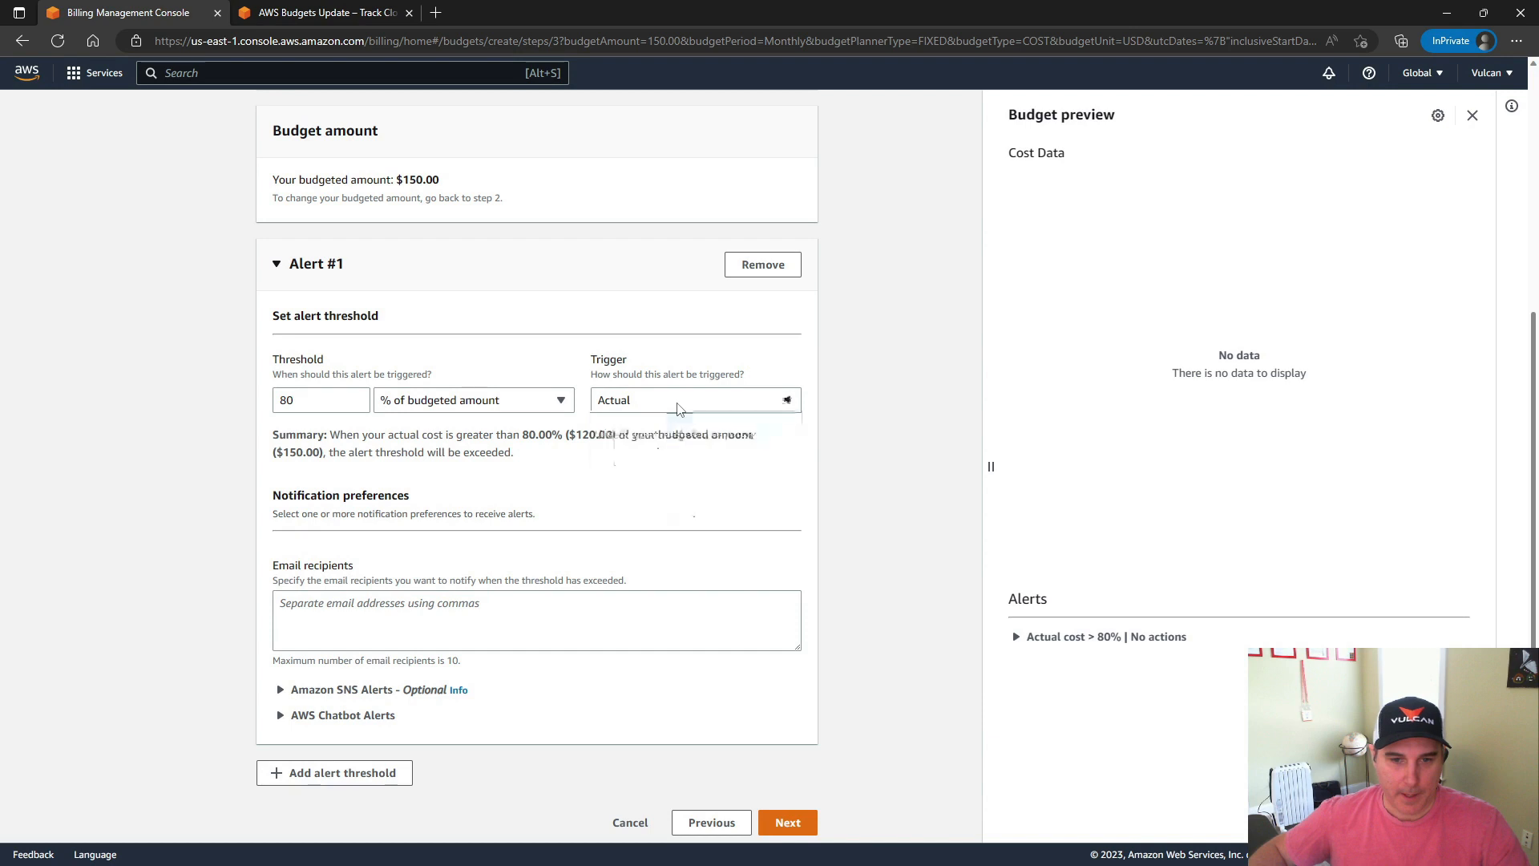
{"action": "left_click", "coordinate": [653, 404]}
{"action": "left_click", "coordinate": [650, 406]}
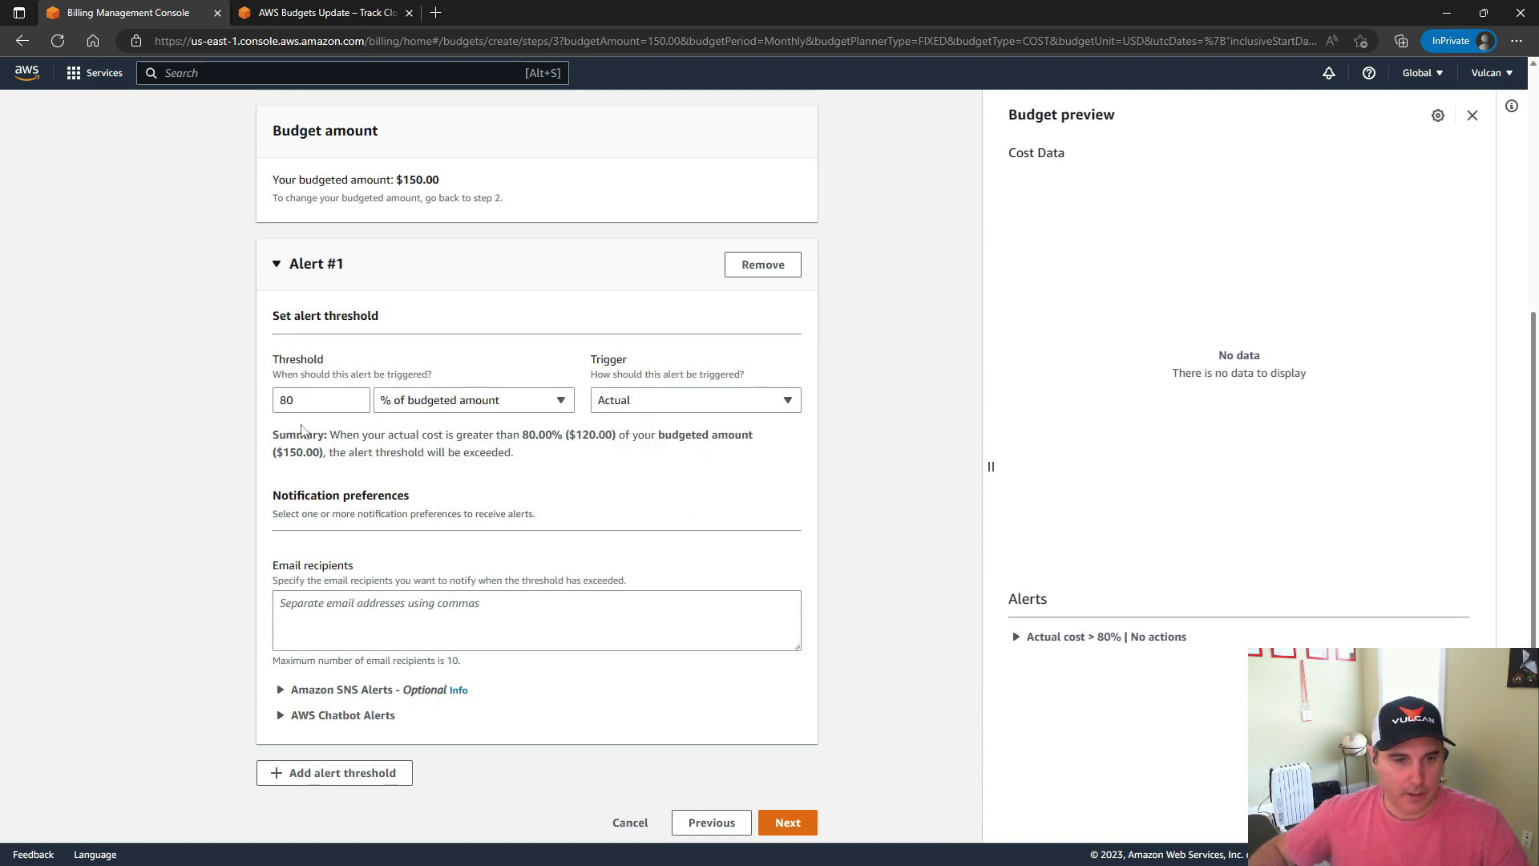
Fill in the notification e-mail address as the recipient of Alert #1
{"action": "left_click", "coordinate": [342, 610]}
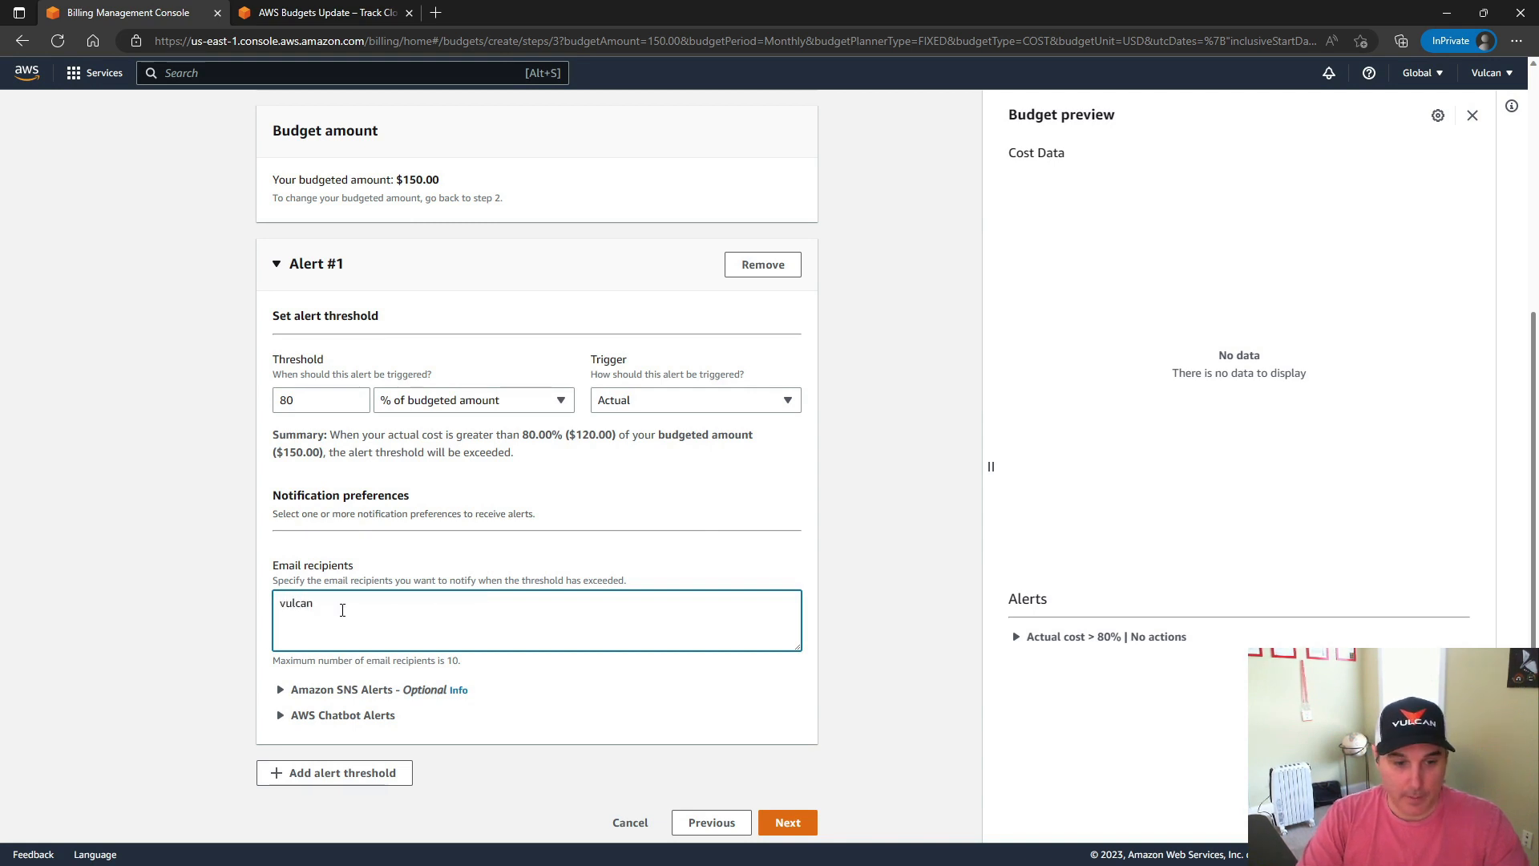
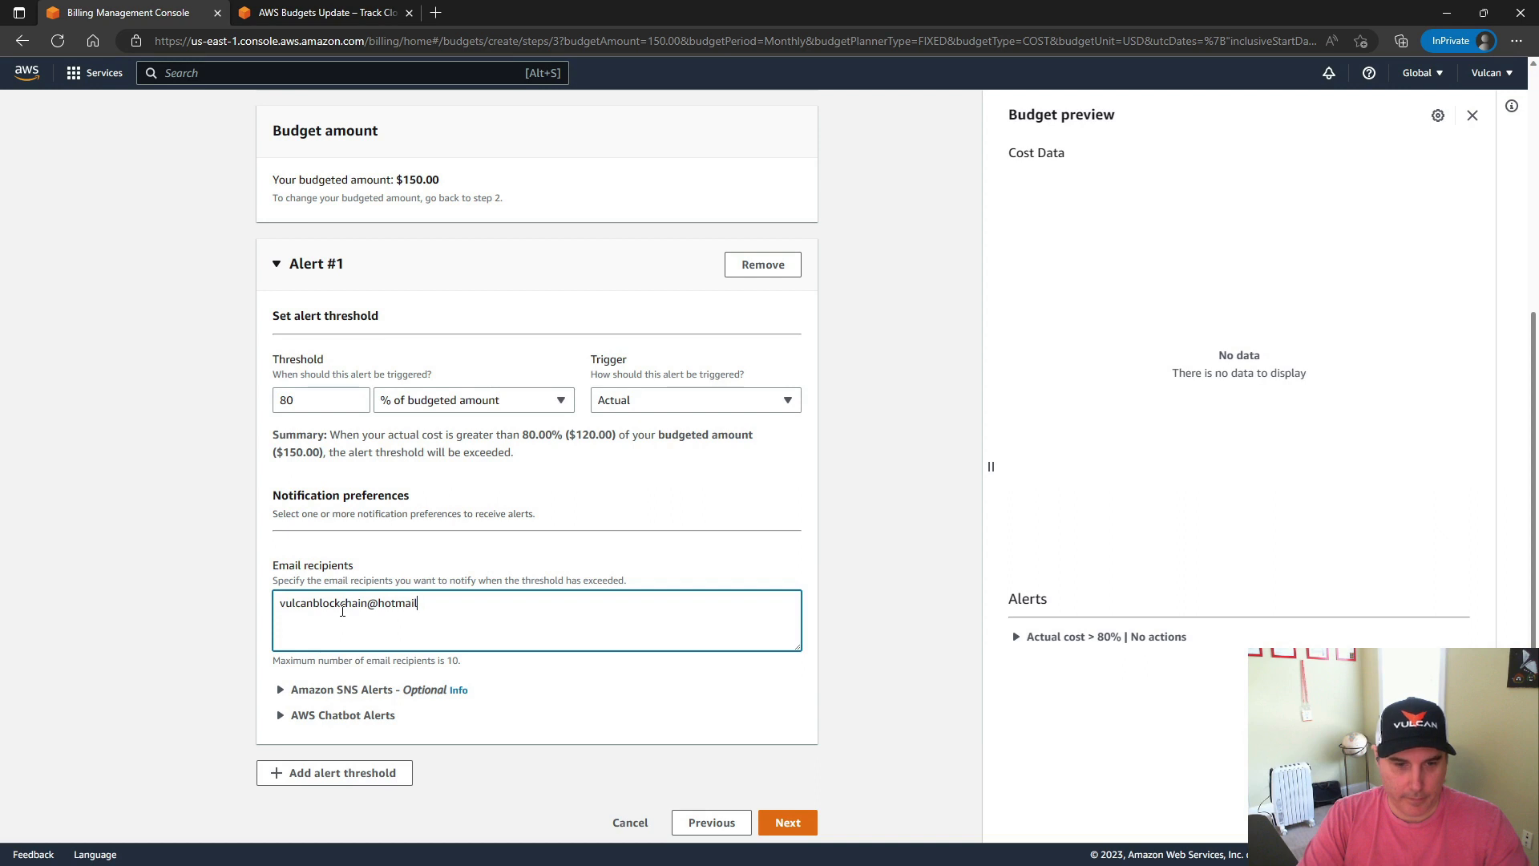
{"action": "left_click_drag", "start_coordinate": [442, 602], "coordinate": [277, 603]}
{"action": "key", "text": "ctrl+c"}
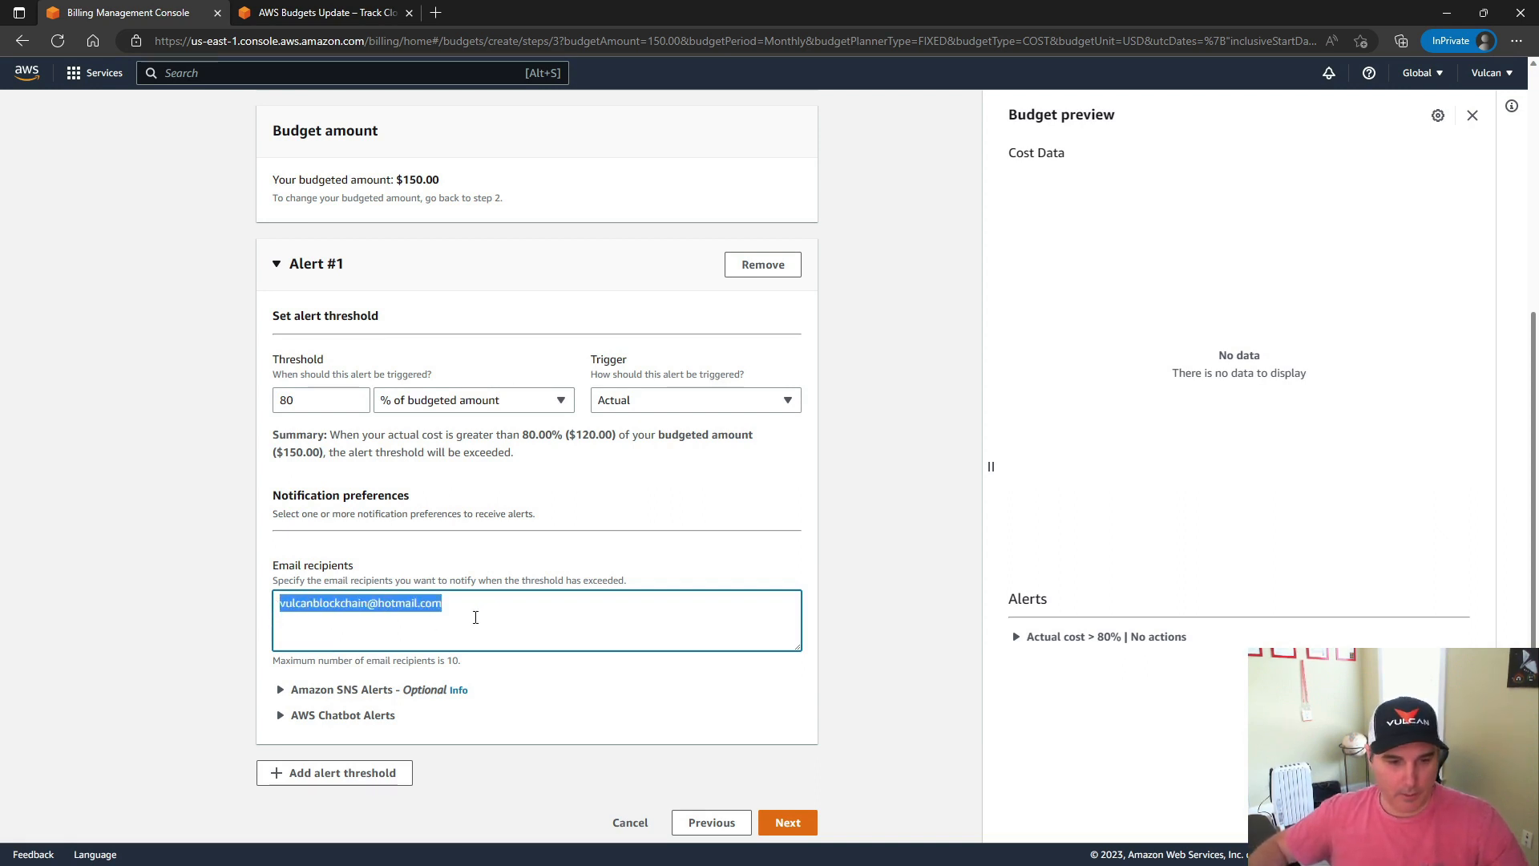
Add Alert #2 with a Forecasted trigger and a threshold of 100% of the budgeted amount
{"action": "left_click", "coordinate": [480, 616]}
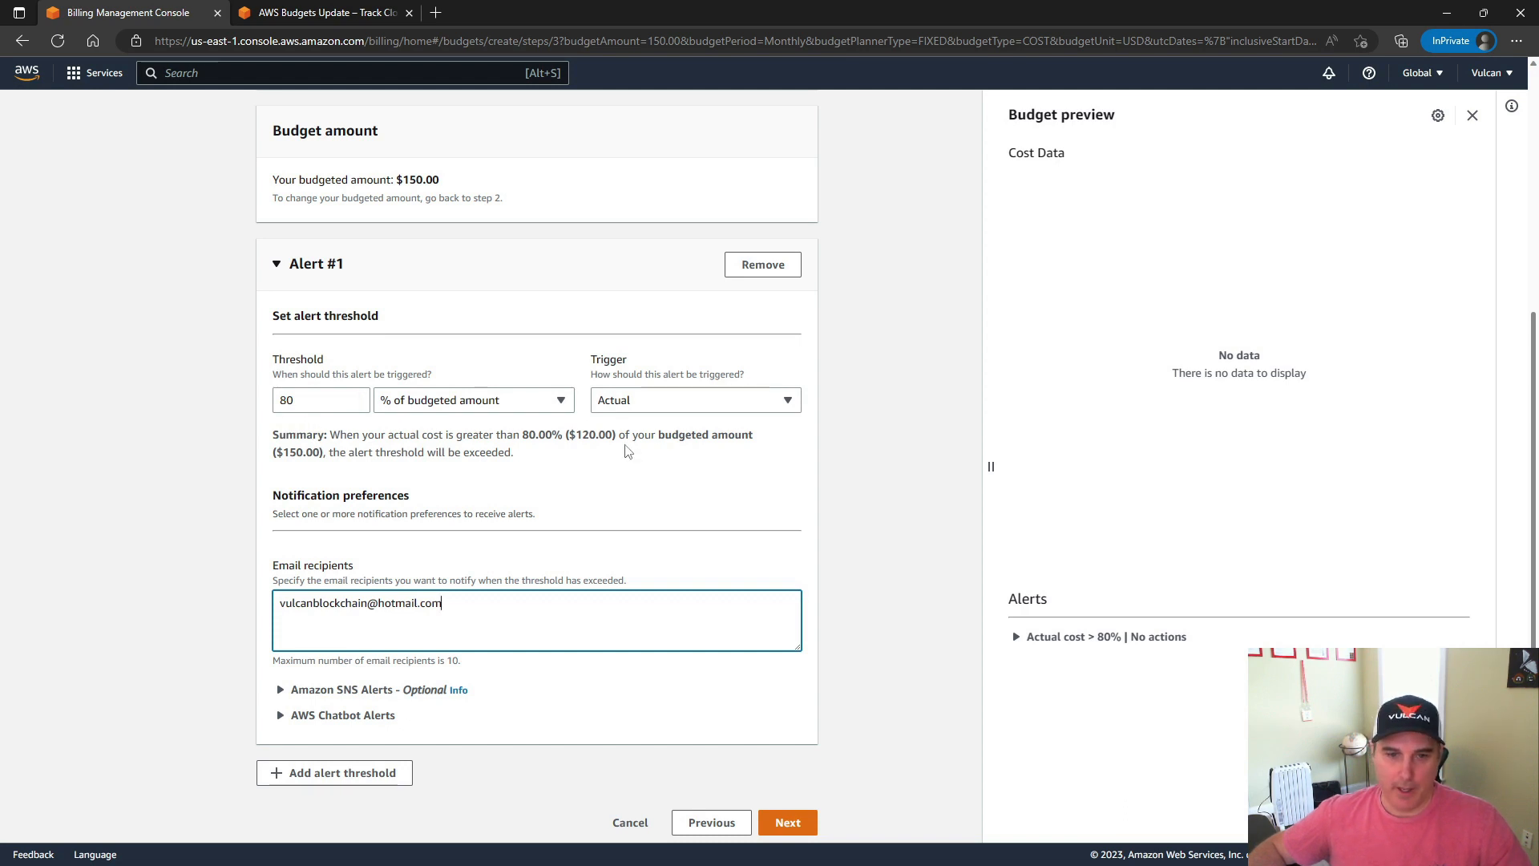
{"action": "scroll", "coordinate": [140, 481], "scroll_direction": "down", "scroll_amount": 1}
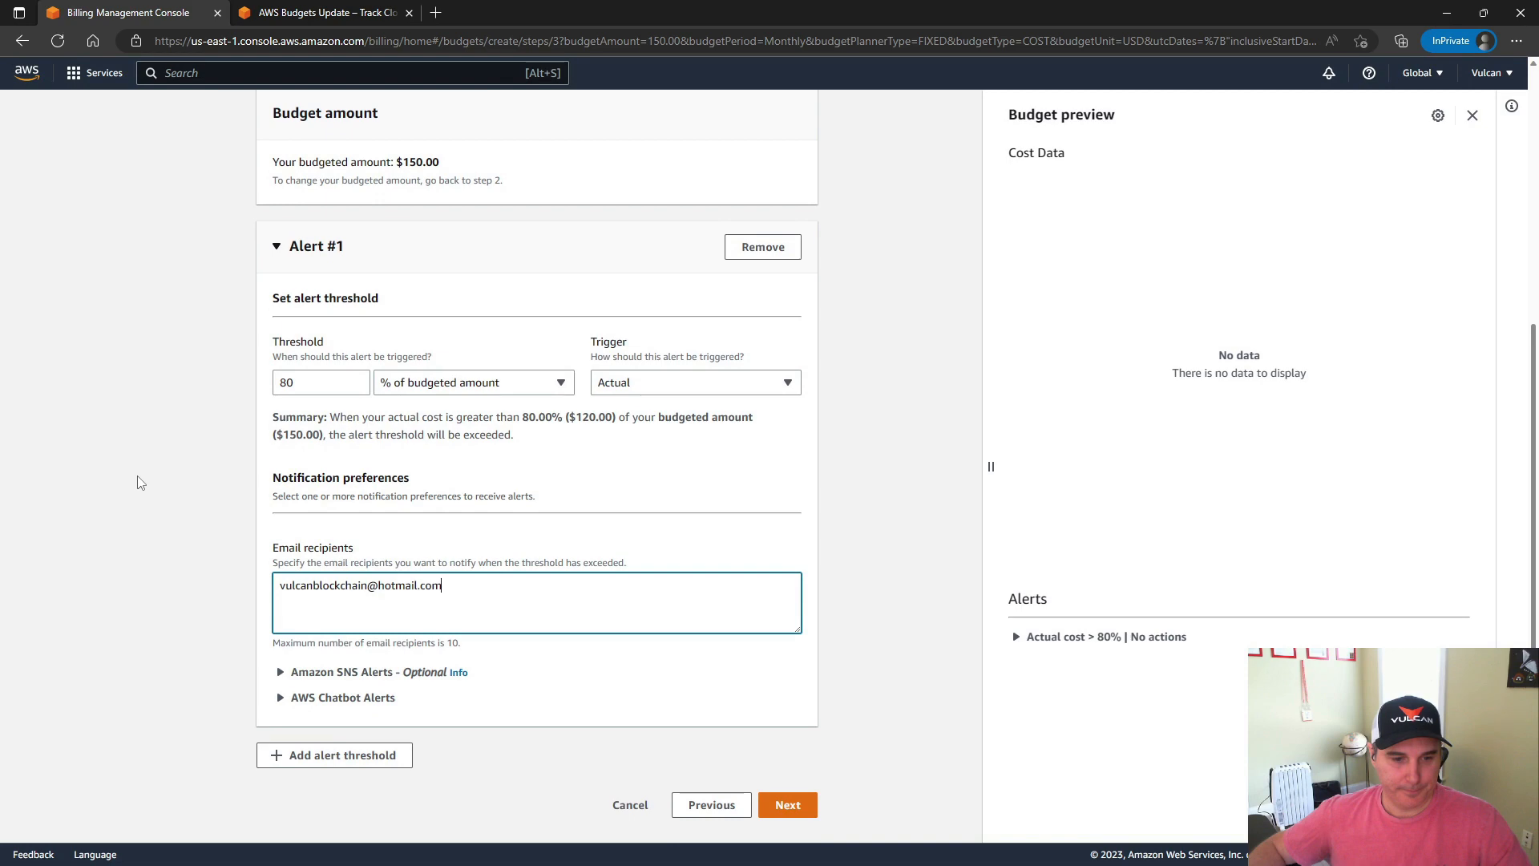
{"action": "left_click", "coordinate": [314, 763]}
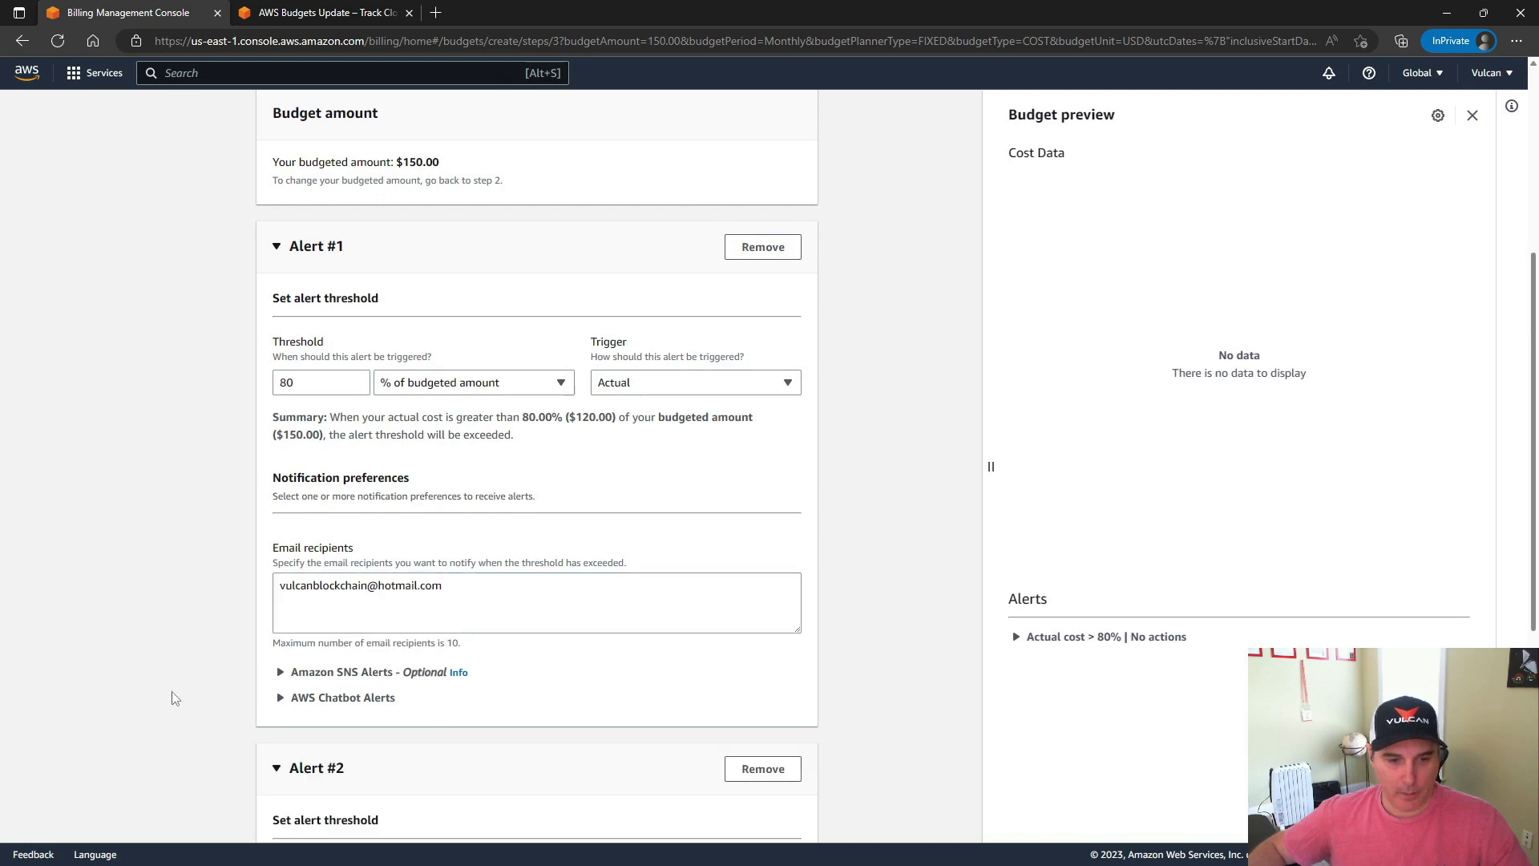
{"action": "scroll", "coordinate": [171, 697], "scroll_direction": "down", "scroll_amount": 5}
{"action": "left_click", "coordinate": [622, 439]}
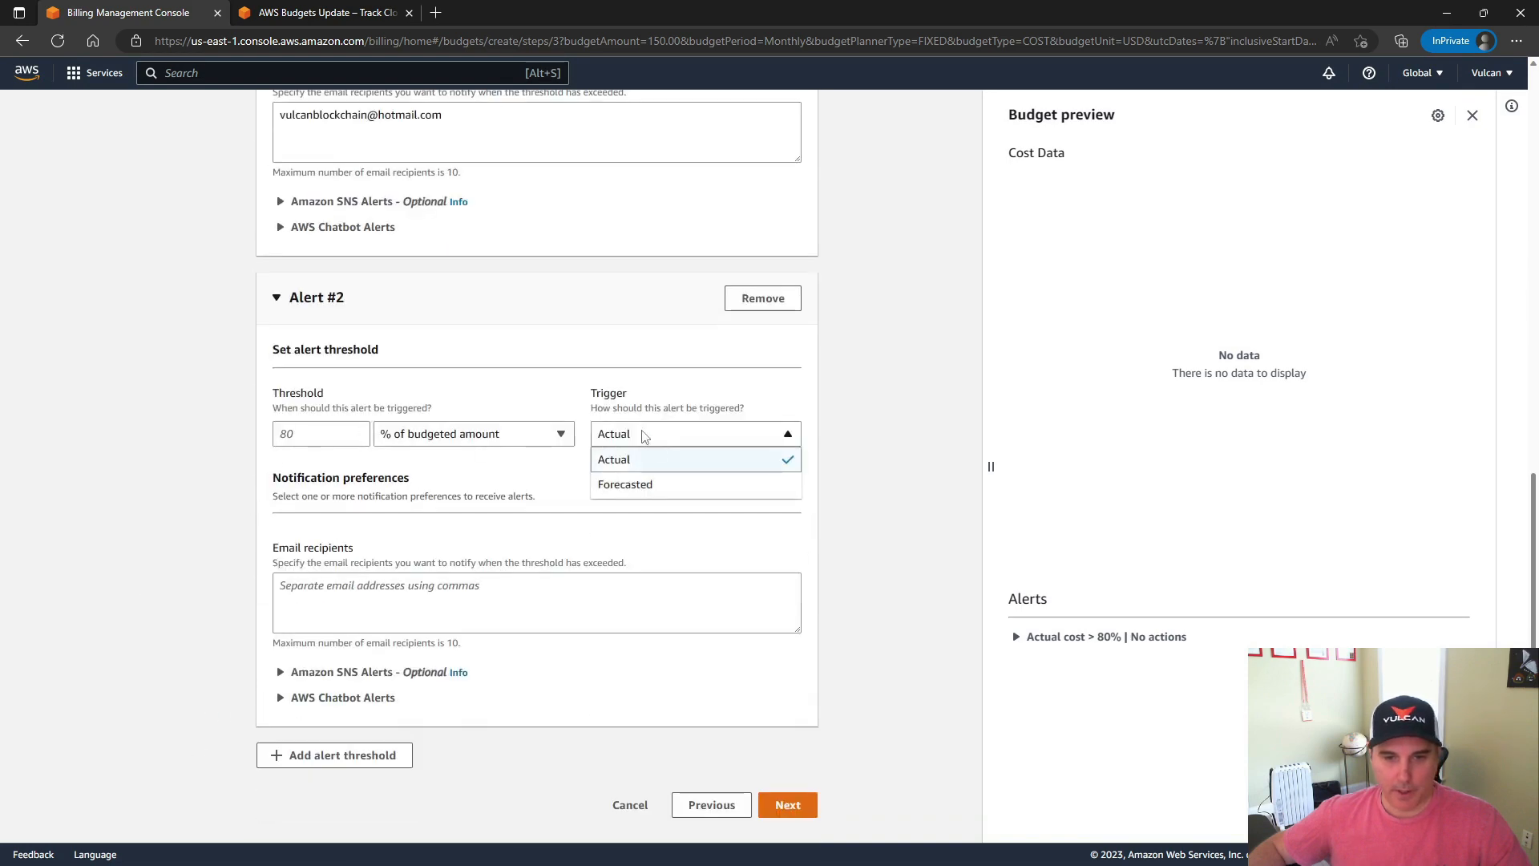
{"action": "left_click", "coordinate": [664, 485]}
{"action": "left_click", "coordinate": [320, 435]}
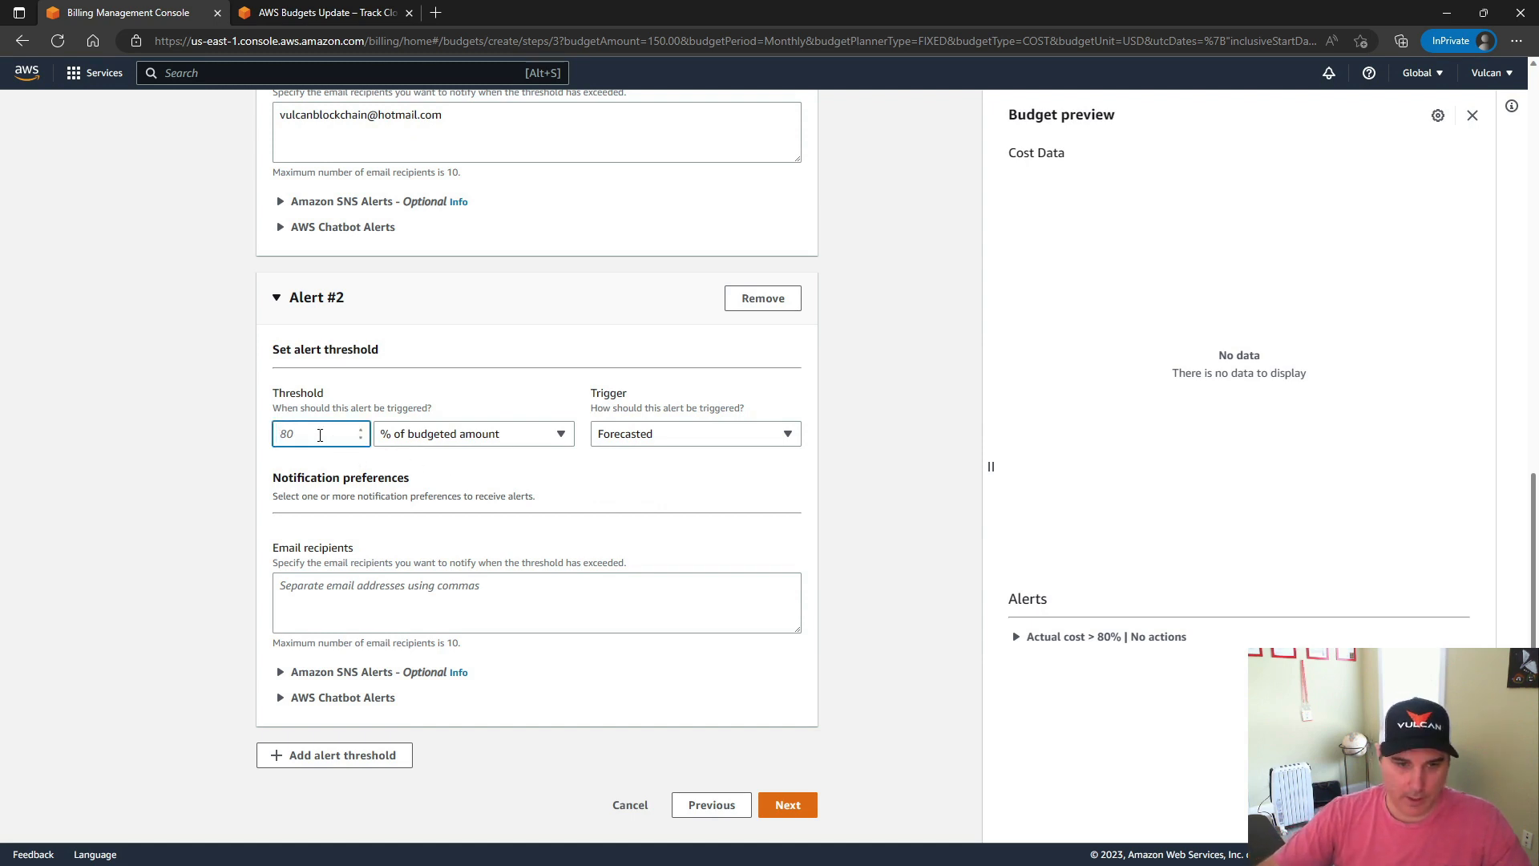
{"action": "type", "text": "100"}
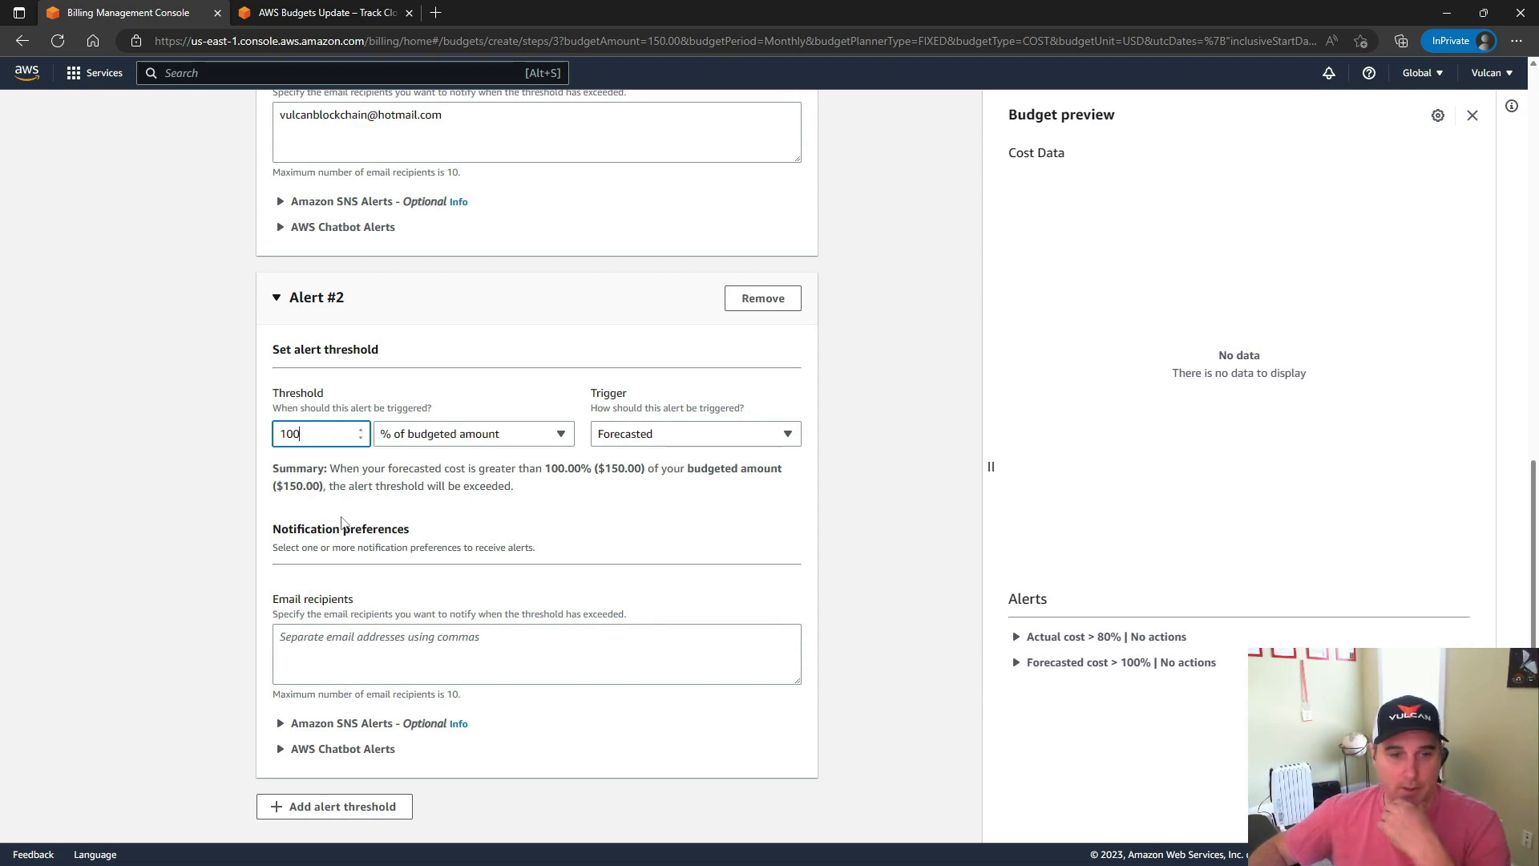
Fill in the notification e-mail address as the recipient of Alert #2
{"action": "left_click", "coordinate": [446, 437]}
{"action": "left_click", "coordinate": [305, 462]}
{"action": "left_click", "coordinate": [306, 641]}
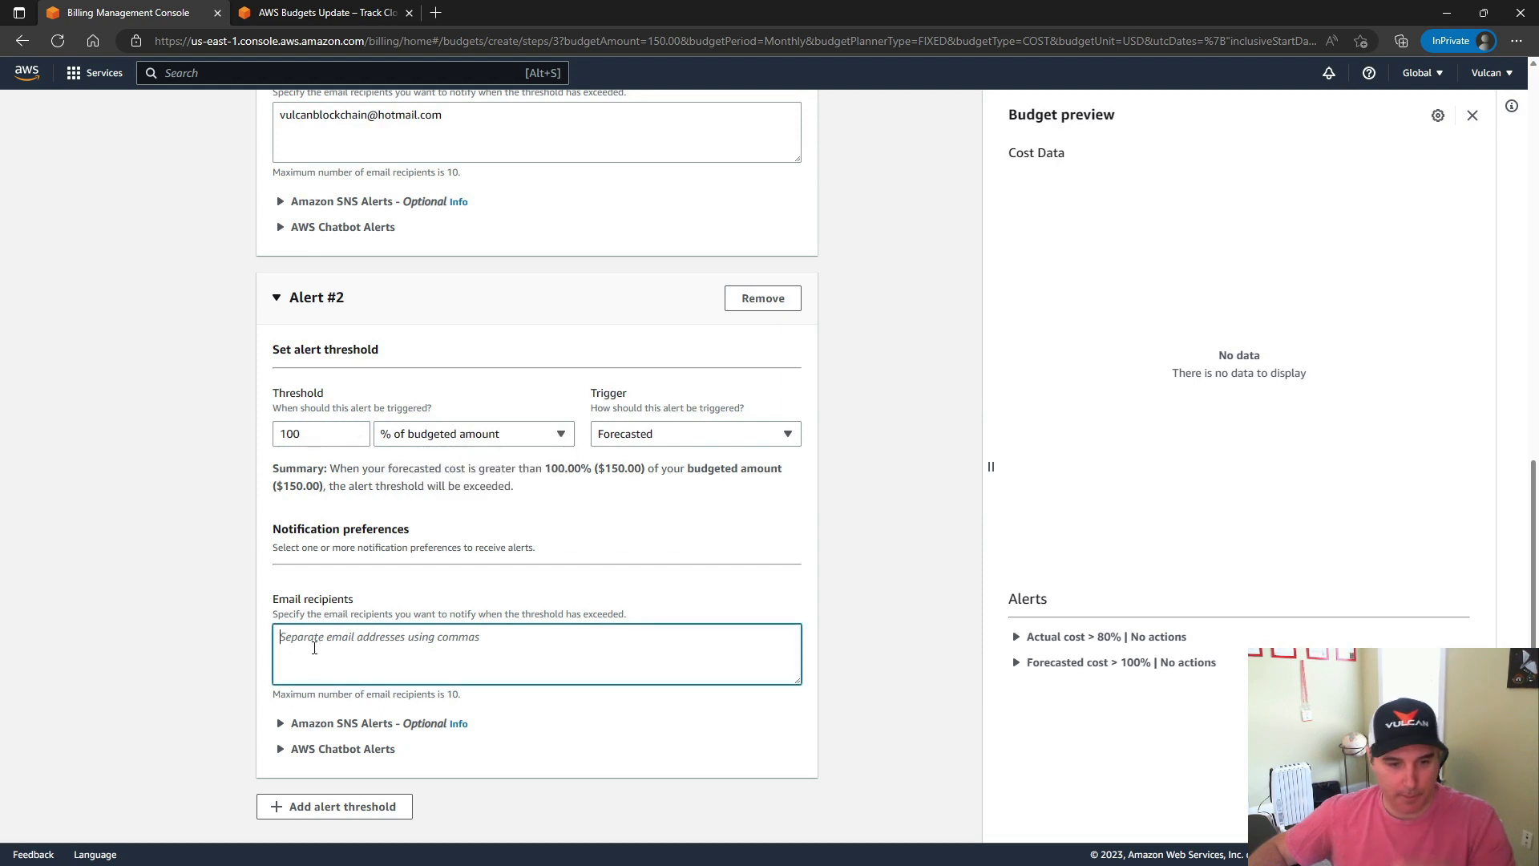
{"action": "key", "text": "ctrl+v"}
{"action": "left_click", "coordinate": [164, 626]}
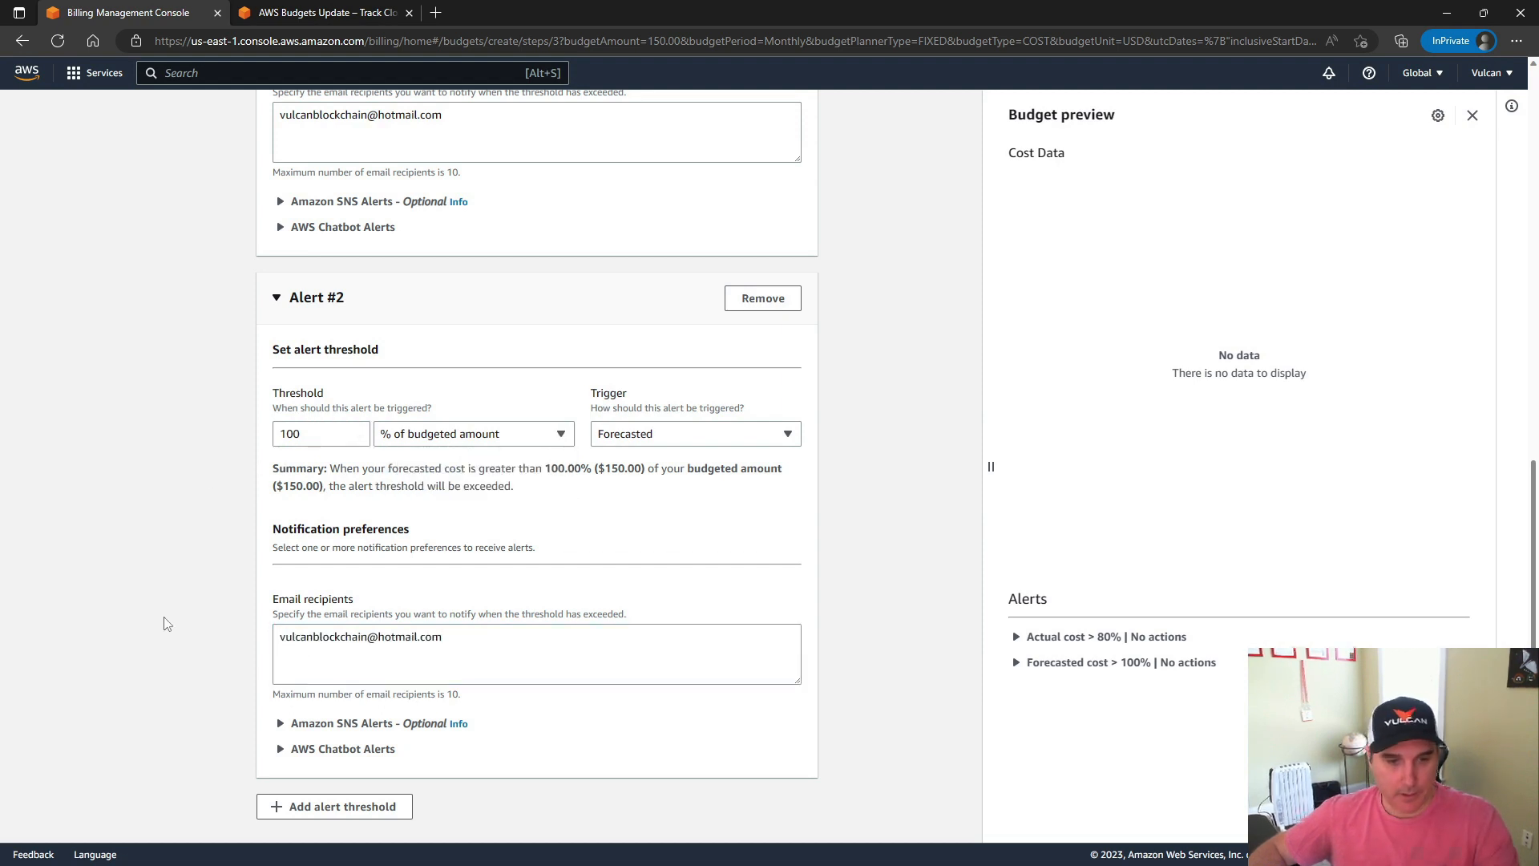
Add Alert #3 with an absolute-value threshold of 150, keeping the Actual trigger
{"action": "scroll", "coordinate": [162, 623], "scroll_direction": "down", "scroll_amount": 1}
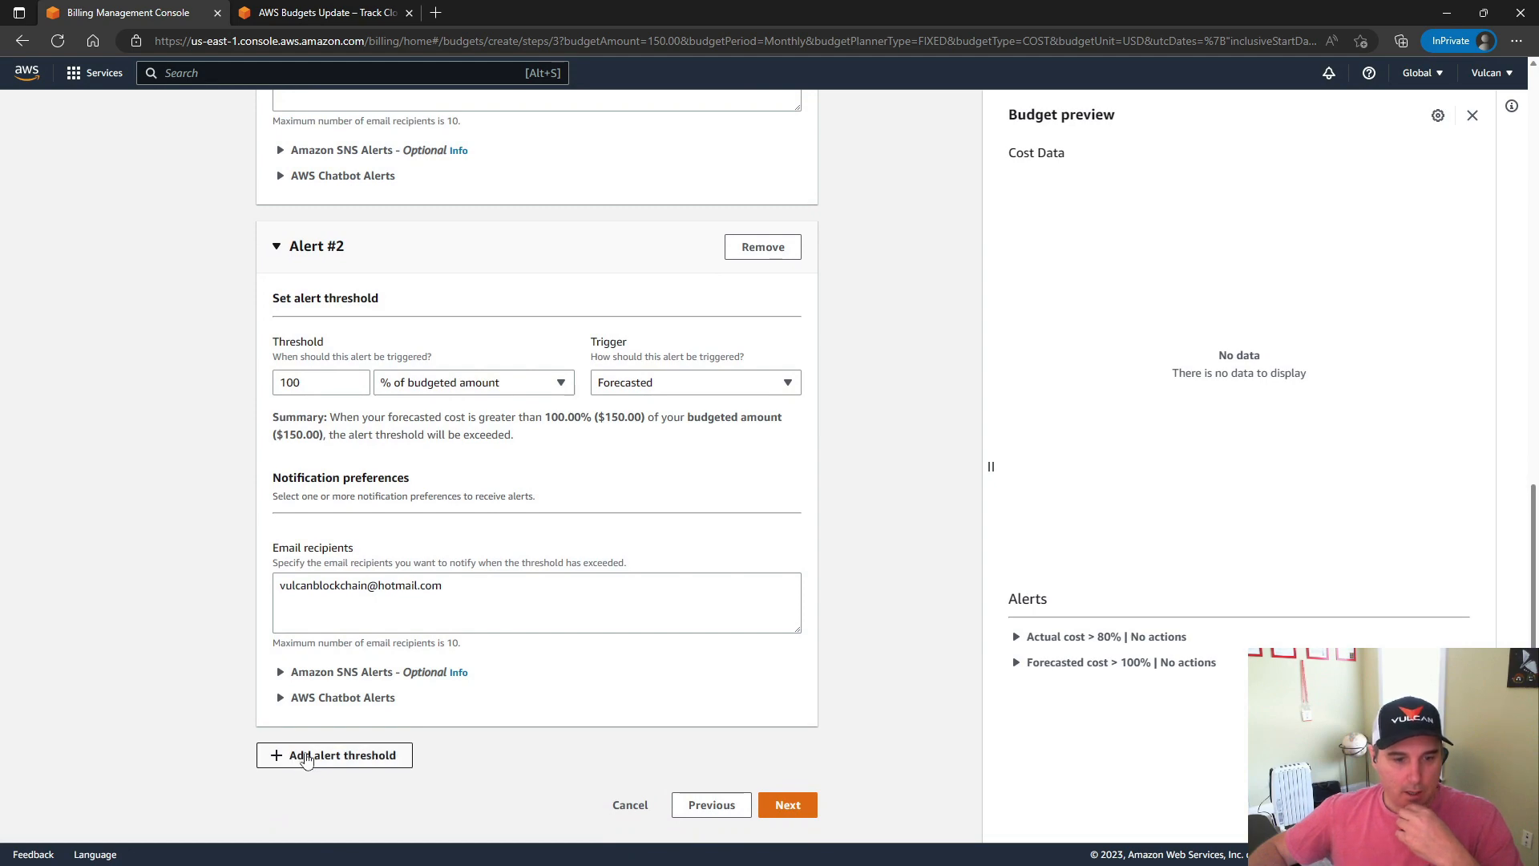
{"action": "left_click", "coordinate": [332, 758]}
{"action": "scroll", "coordinate": [141, 601], "scroll_direction": "down", "scroll_amount": 4}
{"action": "scroll", "coordinate": [141, 601], "scroll_direction": "up", "scroll_amount": 5}
{"action": "scroll", "coordinate": [143, 603], "scroll_direction": "down", "scroll_amount": 6}
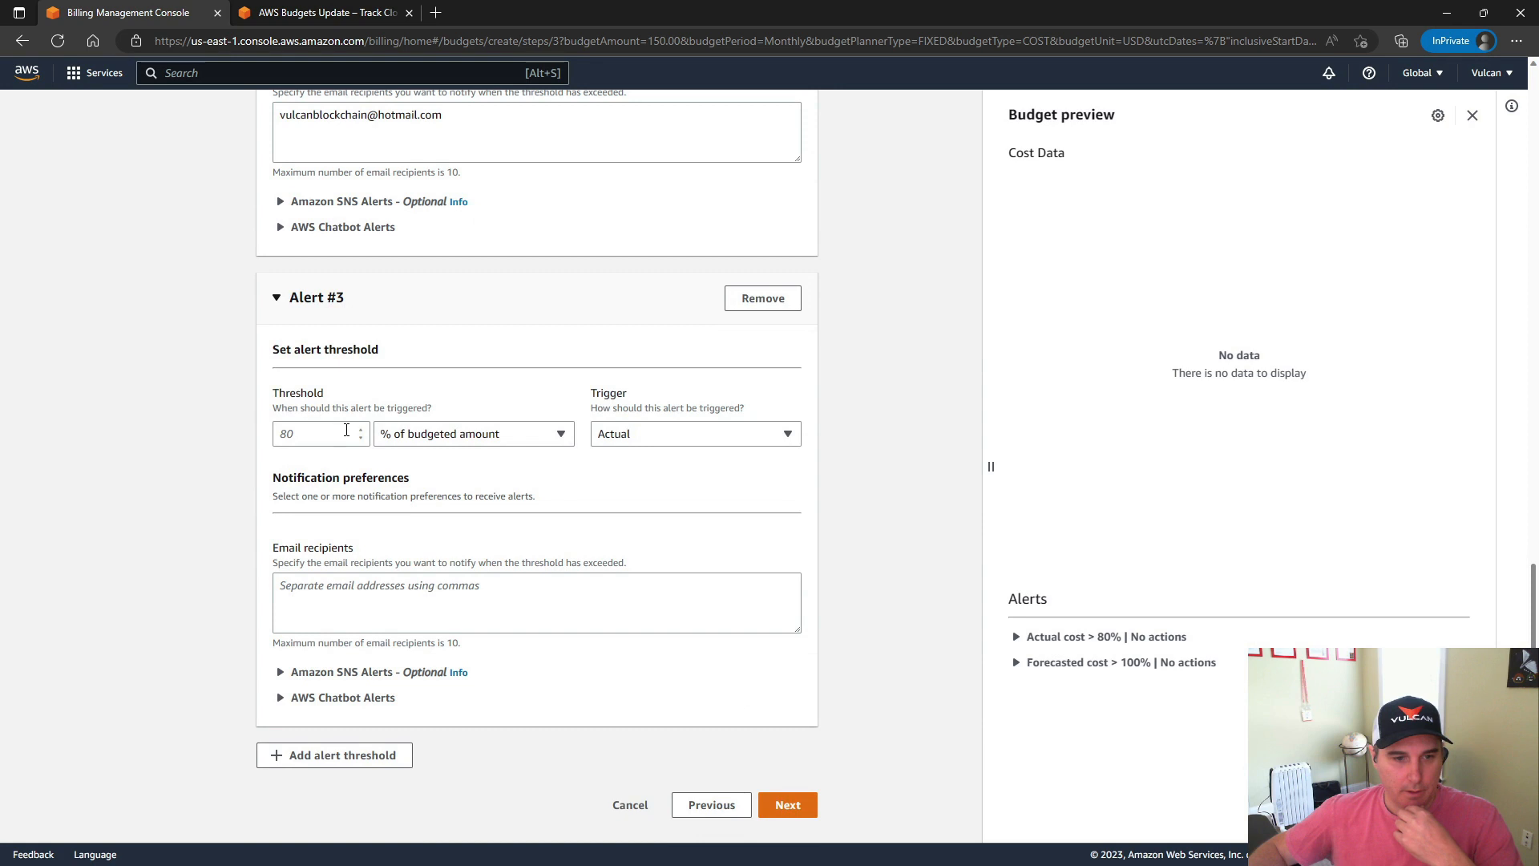
{"action": "left_click", "coordinate": [320, 434]}
{"action": "left_click", "coordinate": [433, 434]}
{"action": "left_click", "coordinate": [433, 483]}
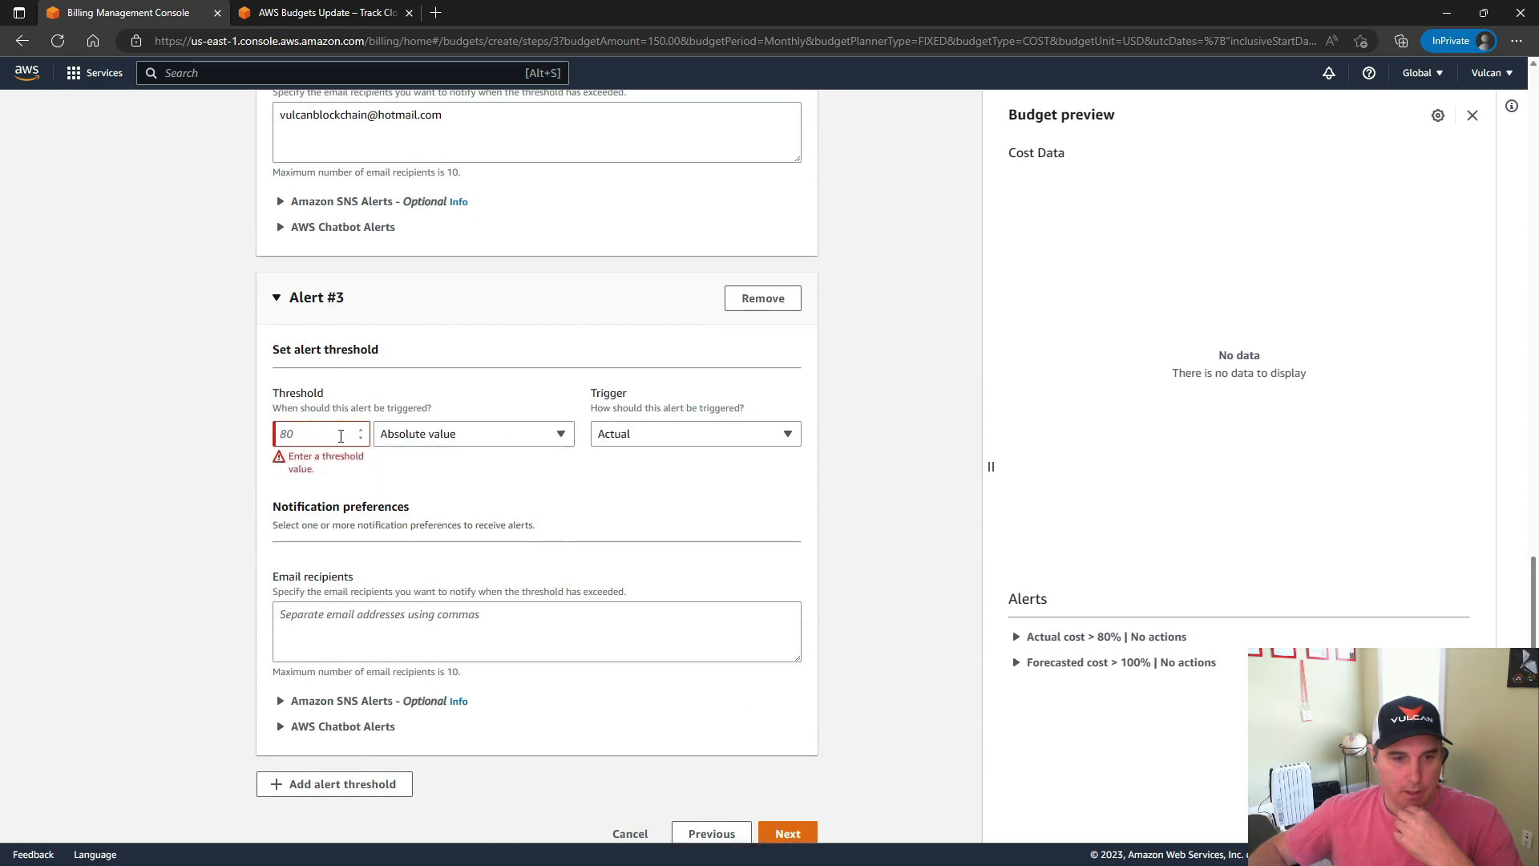
{"action": "left_click", "coordinate": [310, 433]}
{"action": "type", "text": "150"}
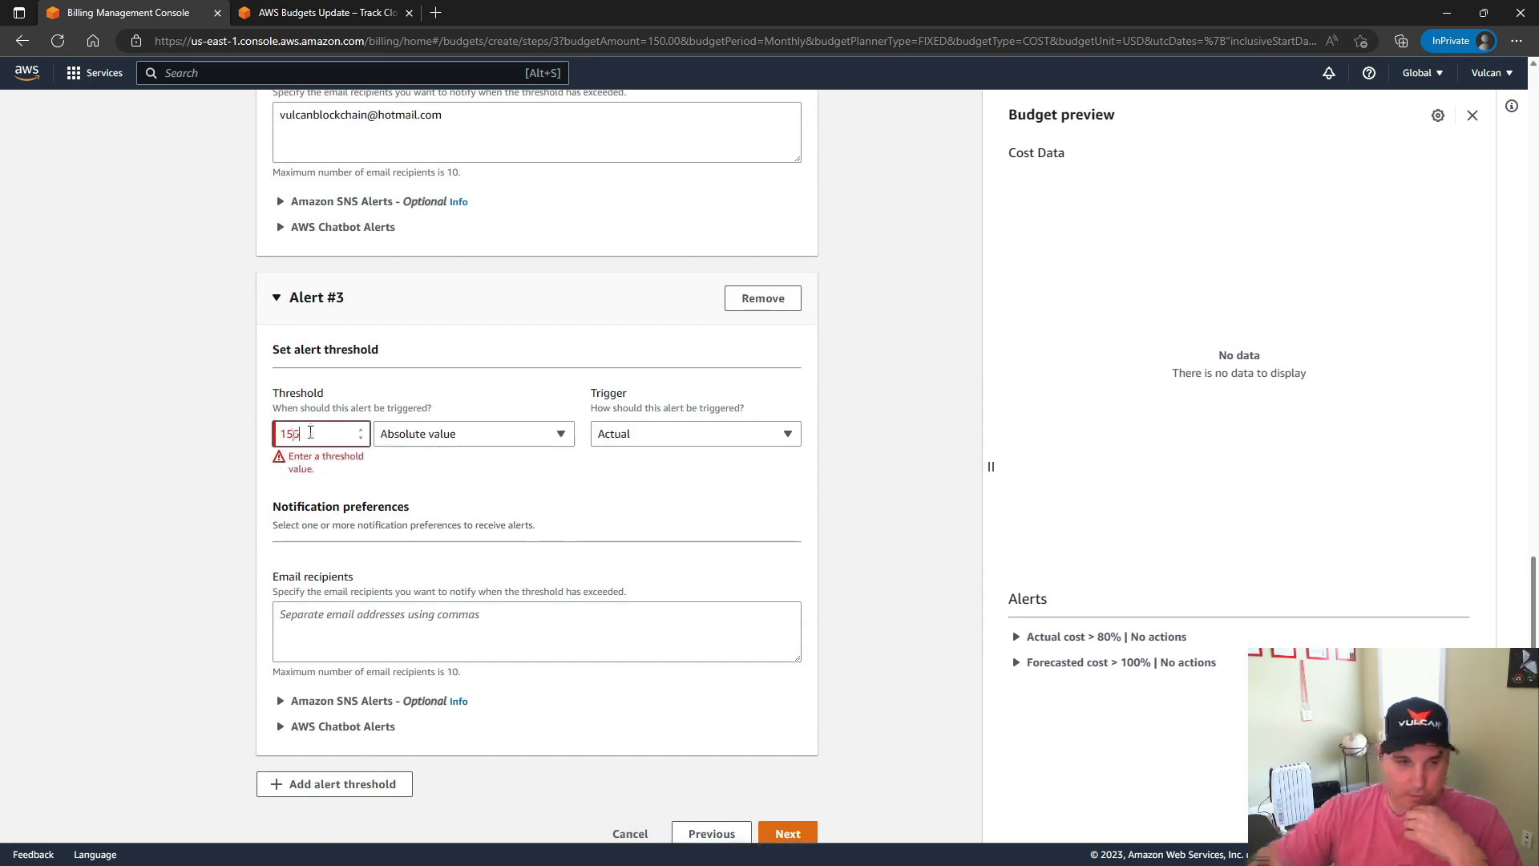
{"action": "left_click", "coordinate": [747, 470]}
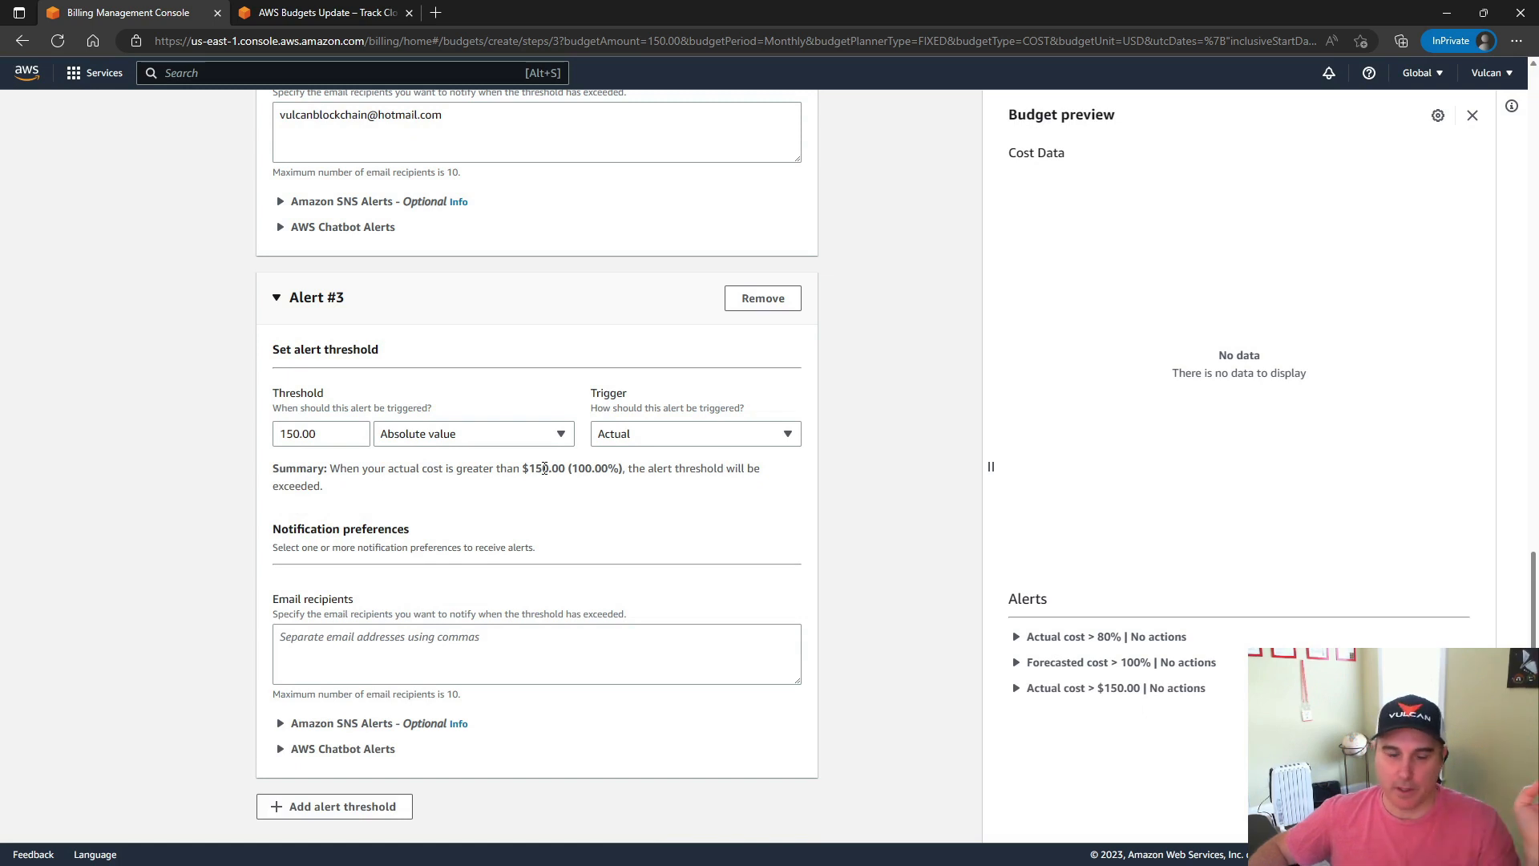
Fill in the notification e-mail address as the recipient of Alert #3
{"action": "left_click", "coordinate": [317, 639]}
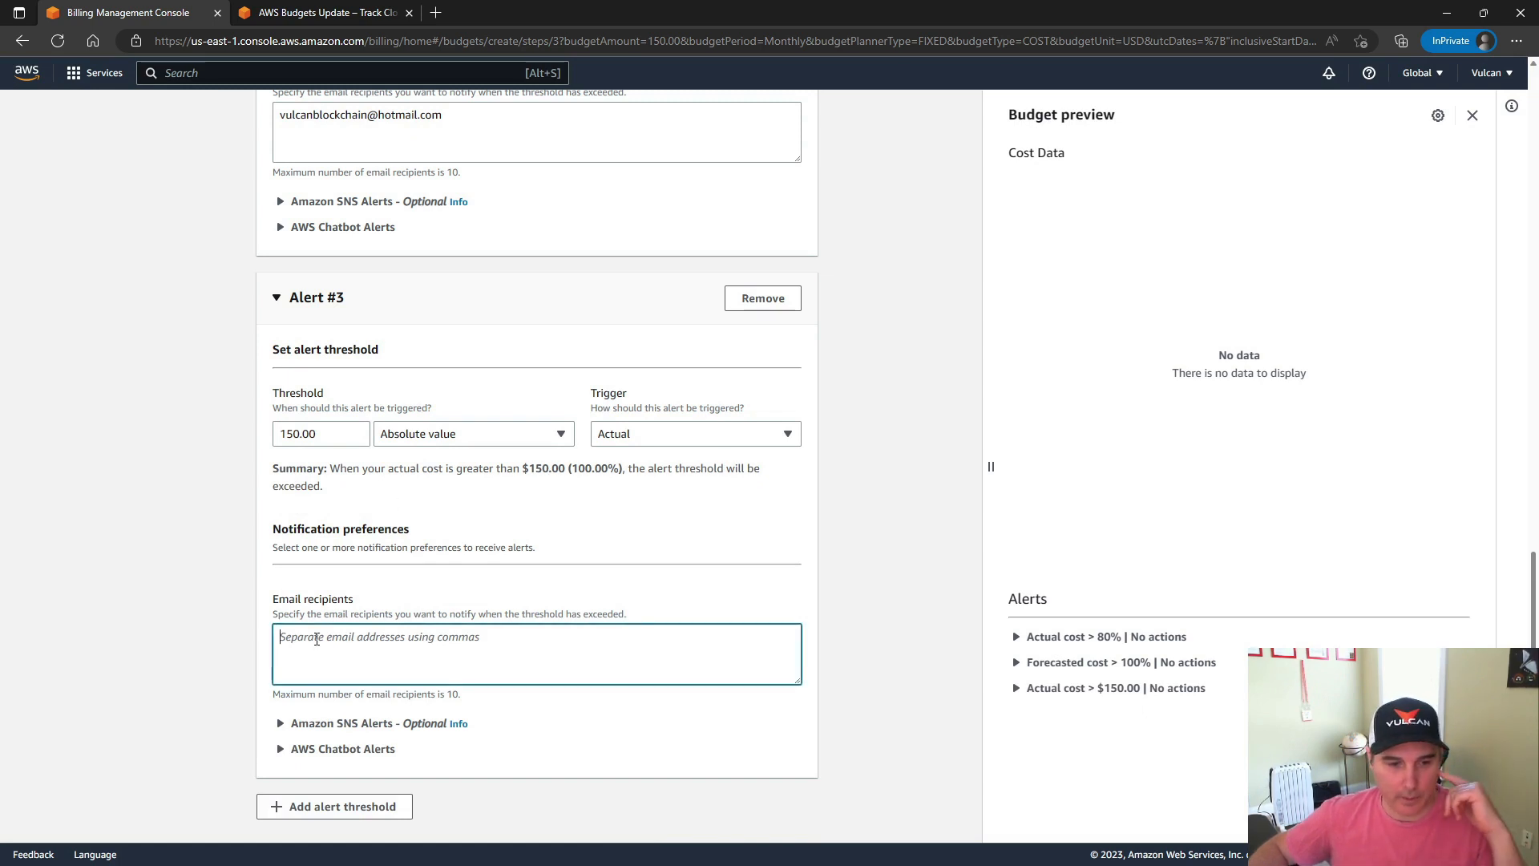
{"action": "key", "text": "ctrl+v"}
{"action": "left_click", "coordinate": [183, 626]}
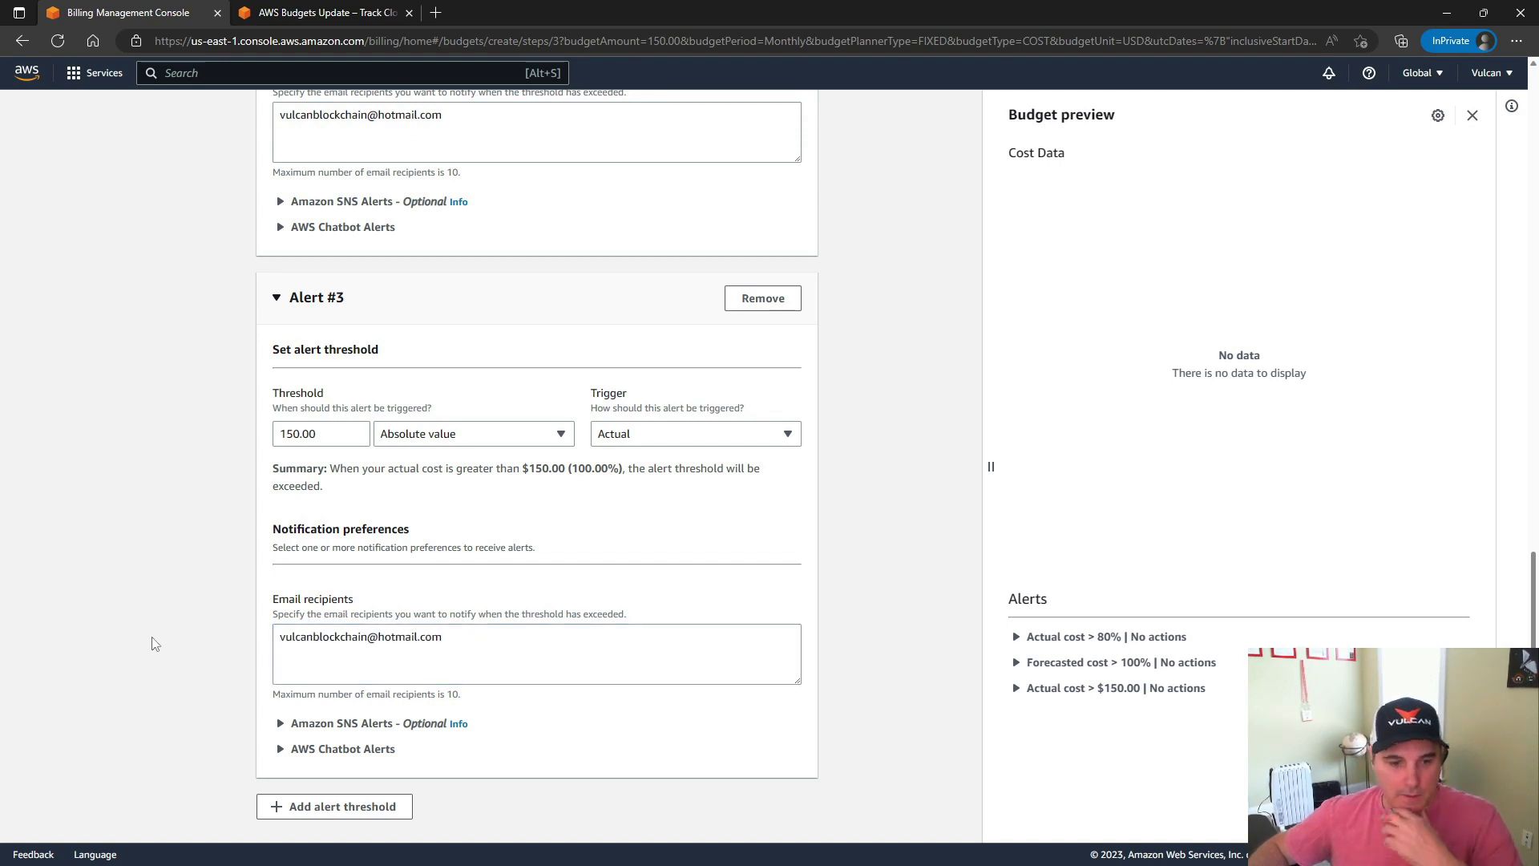
{"action": "scroll", "coordinate": [155, 644], "scroll_direction": "down", "scroll_amount": 1}
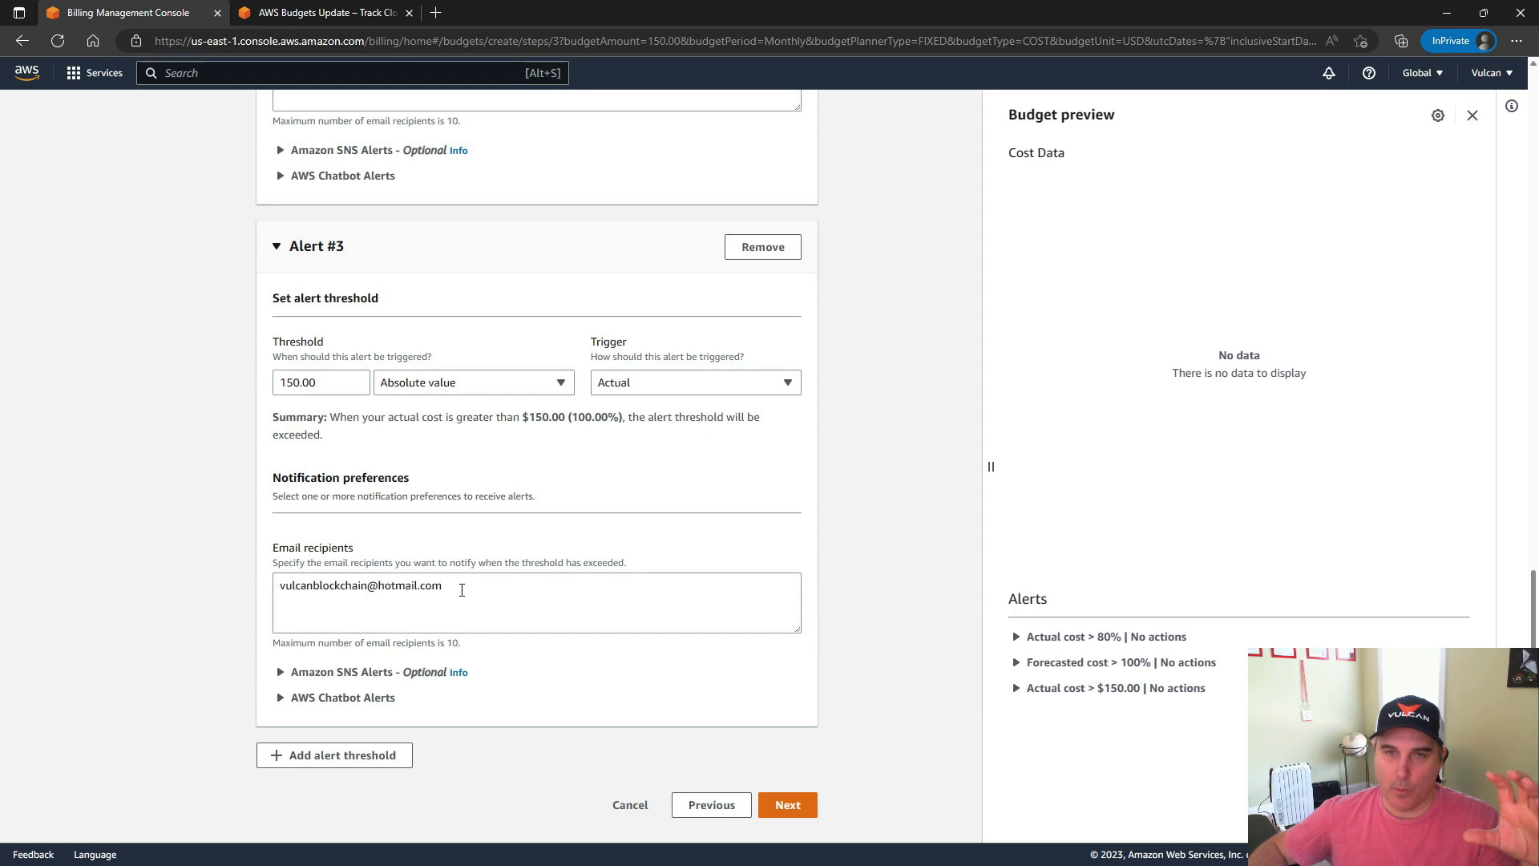
{"action": "left_click_drag", "start_coordinate": [462, 590], "coordinate": [275, 586]}
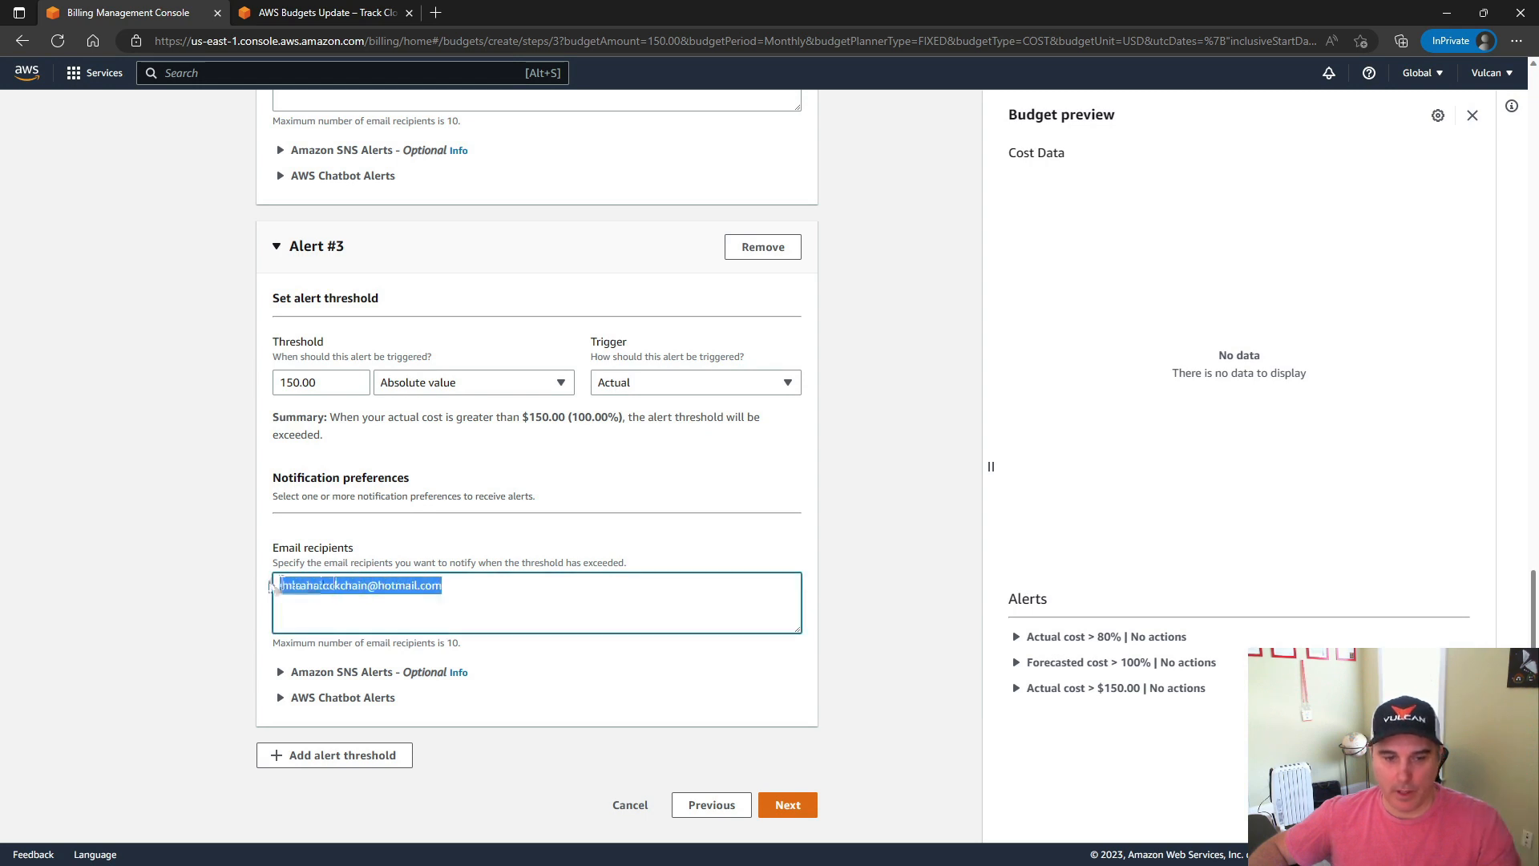
{"action": "left_click", "coordinate": [192, 632]}
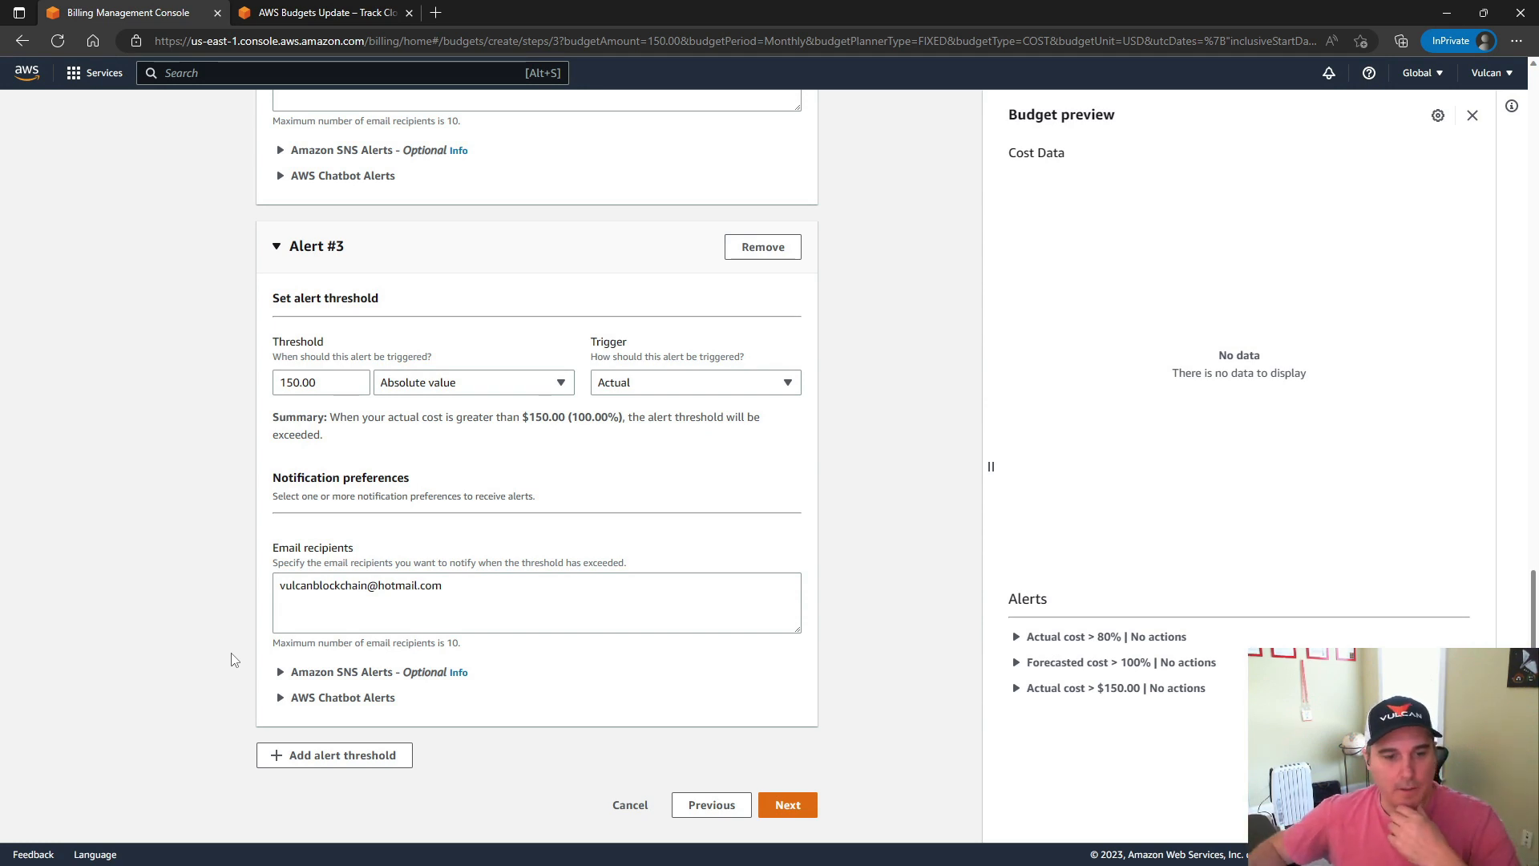
Expand the optional Amazon SNS alert settings of Alert #3 and open the SNS topics page for creating a new topic
{"action": "left_click", "coordinate": [340, 673]}
{"action": "scroll", "coordinate": [215, 685], "scroll_direction": "down", "scroll_amount": 2}
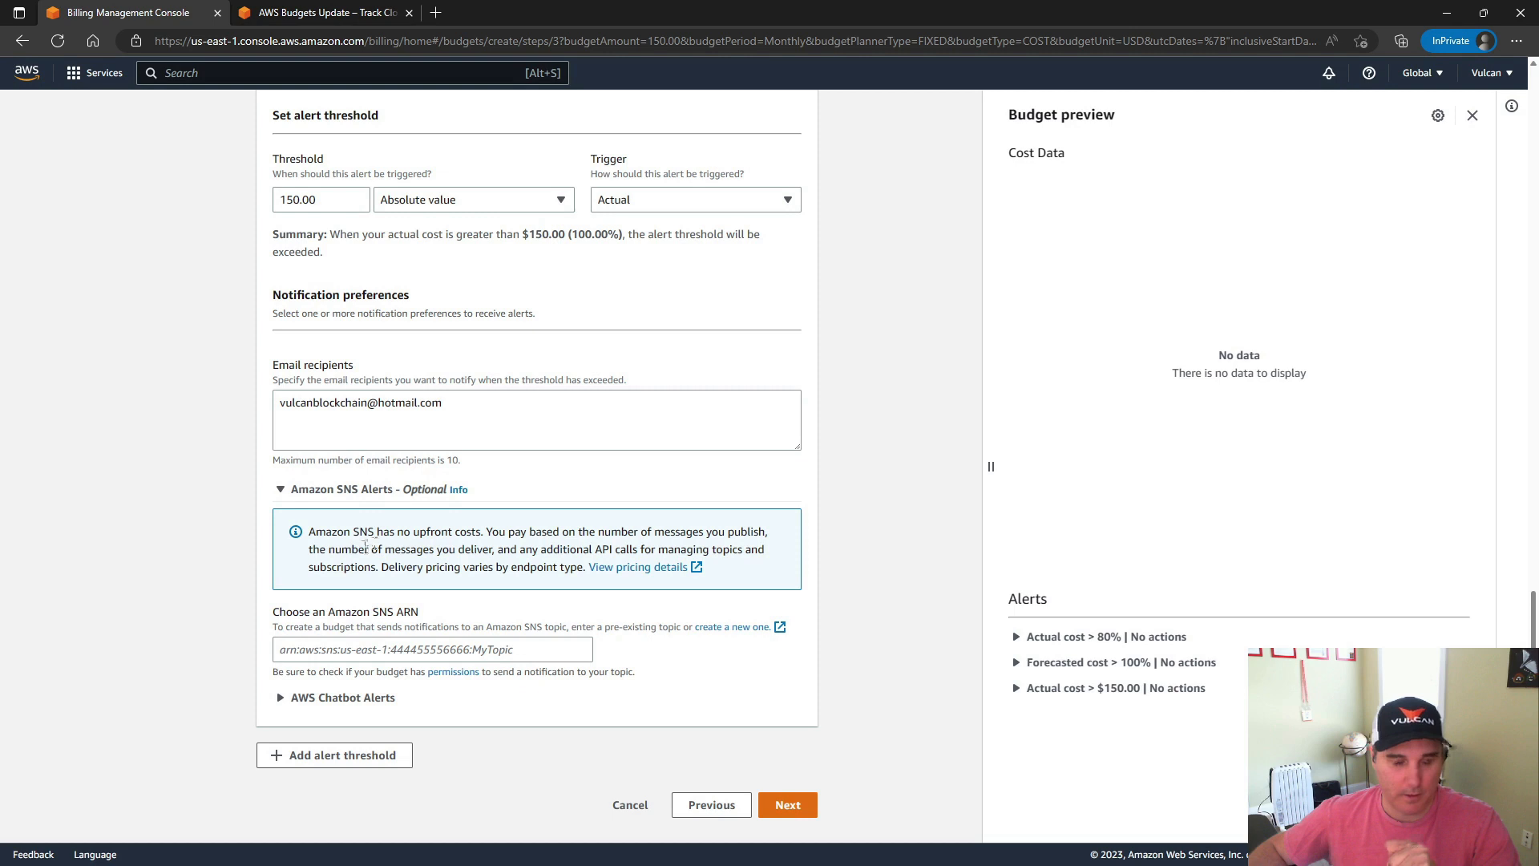
{"action": "left_click", "coordinate": [402, 645]}
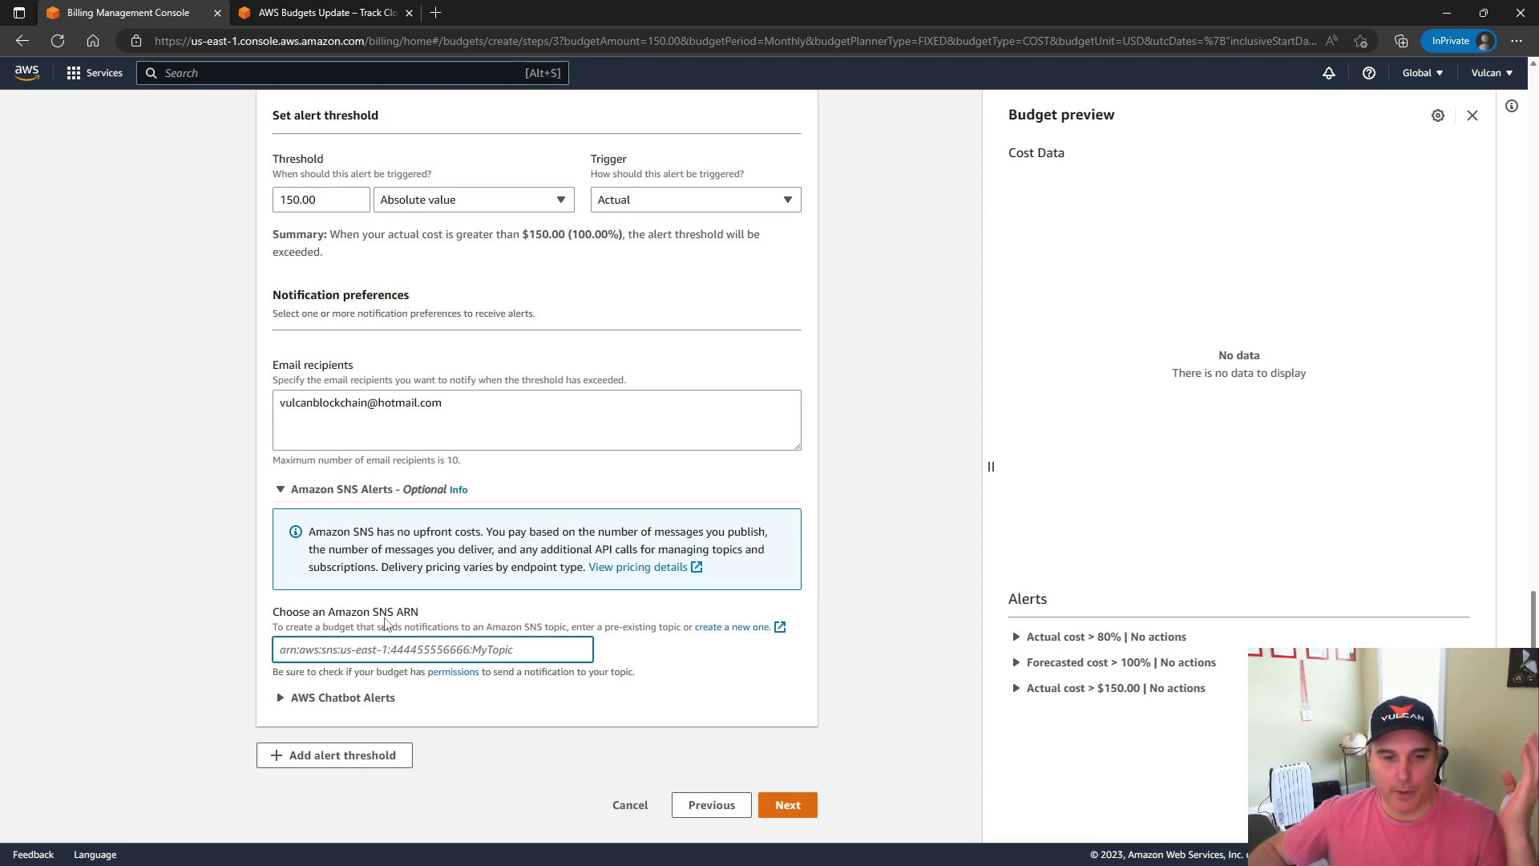
{"action": "left_click", "coordinate": [736, 627]}
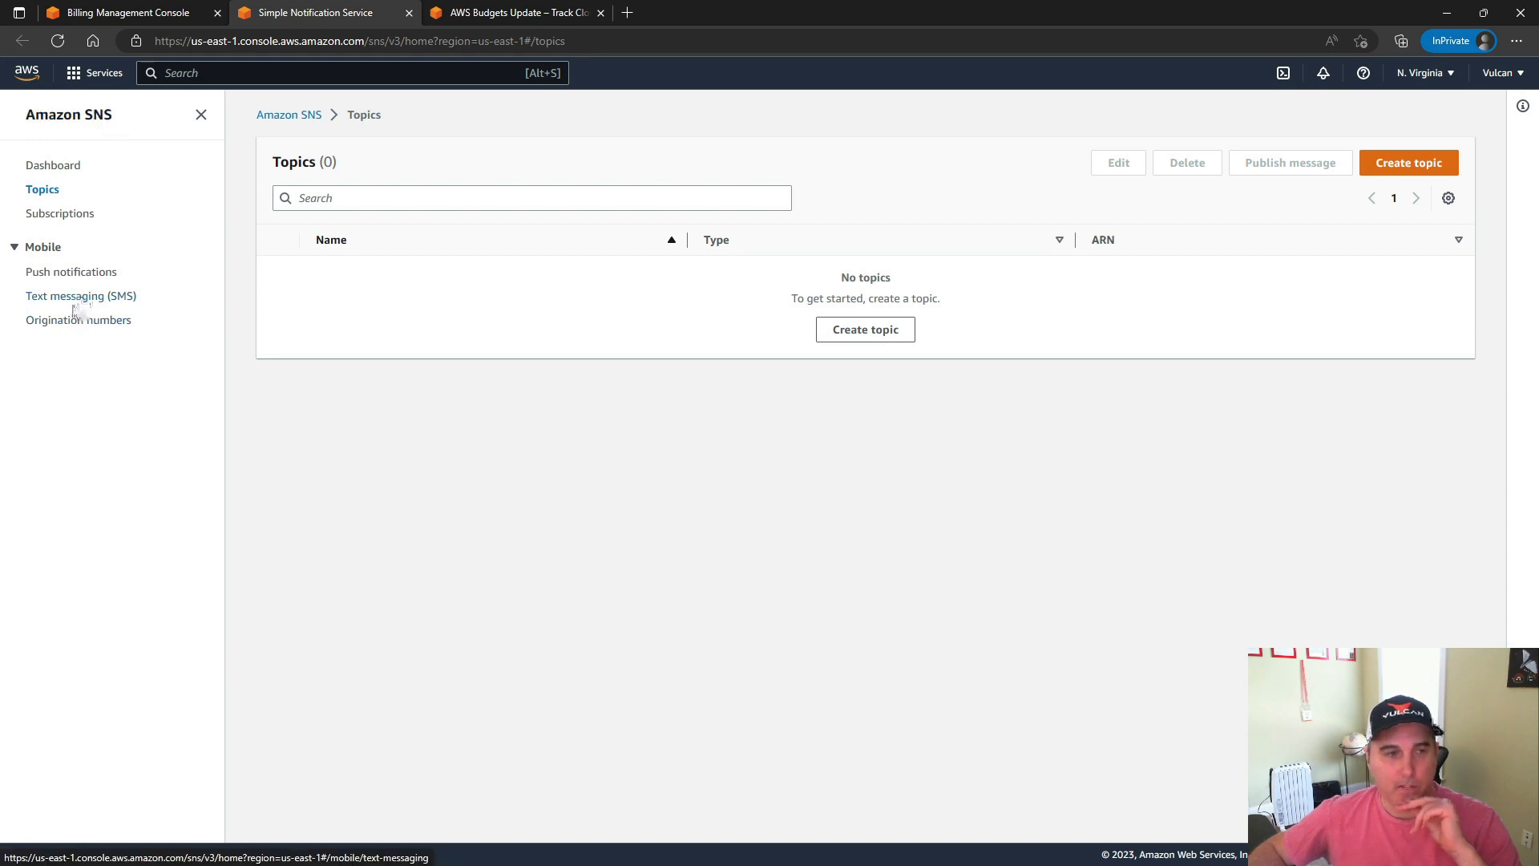
Look through the push notification, text messaging (SMS) and origination number pages of Amazon SNS
{"action": "left_click", "coordinate": [70, 277]}
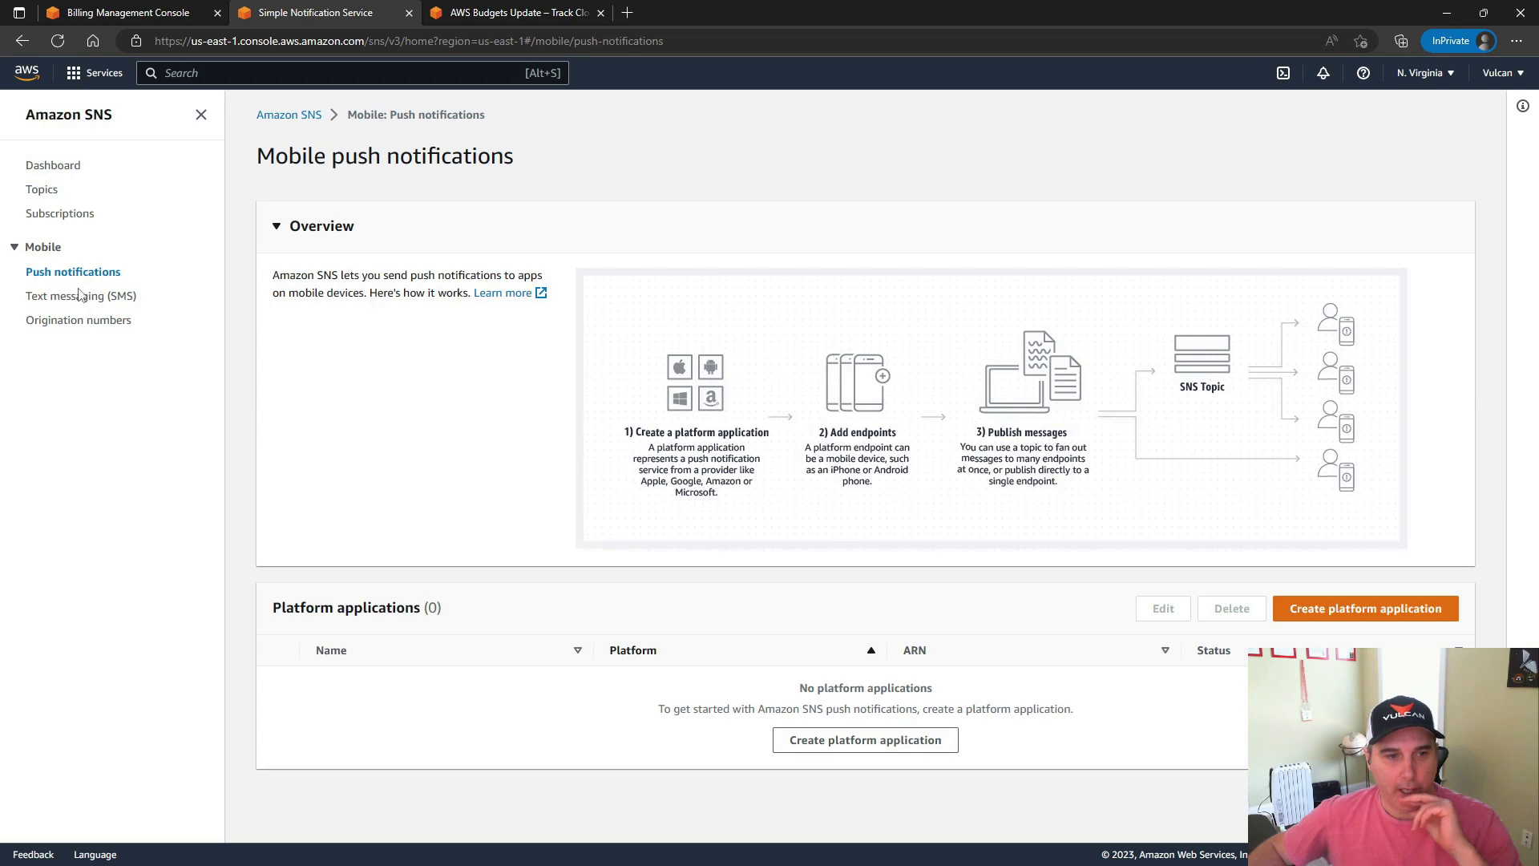
{"action": "left_click", "coordinate": [63, 301]}
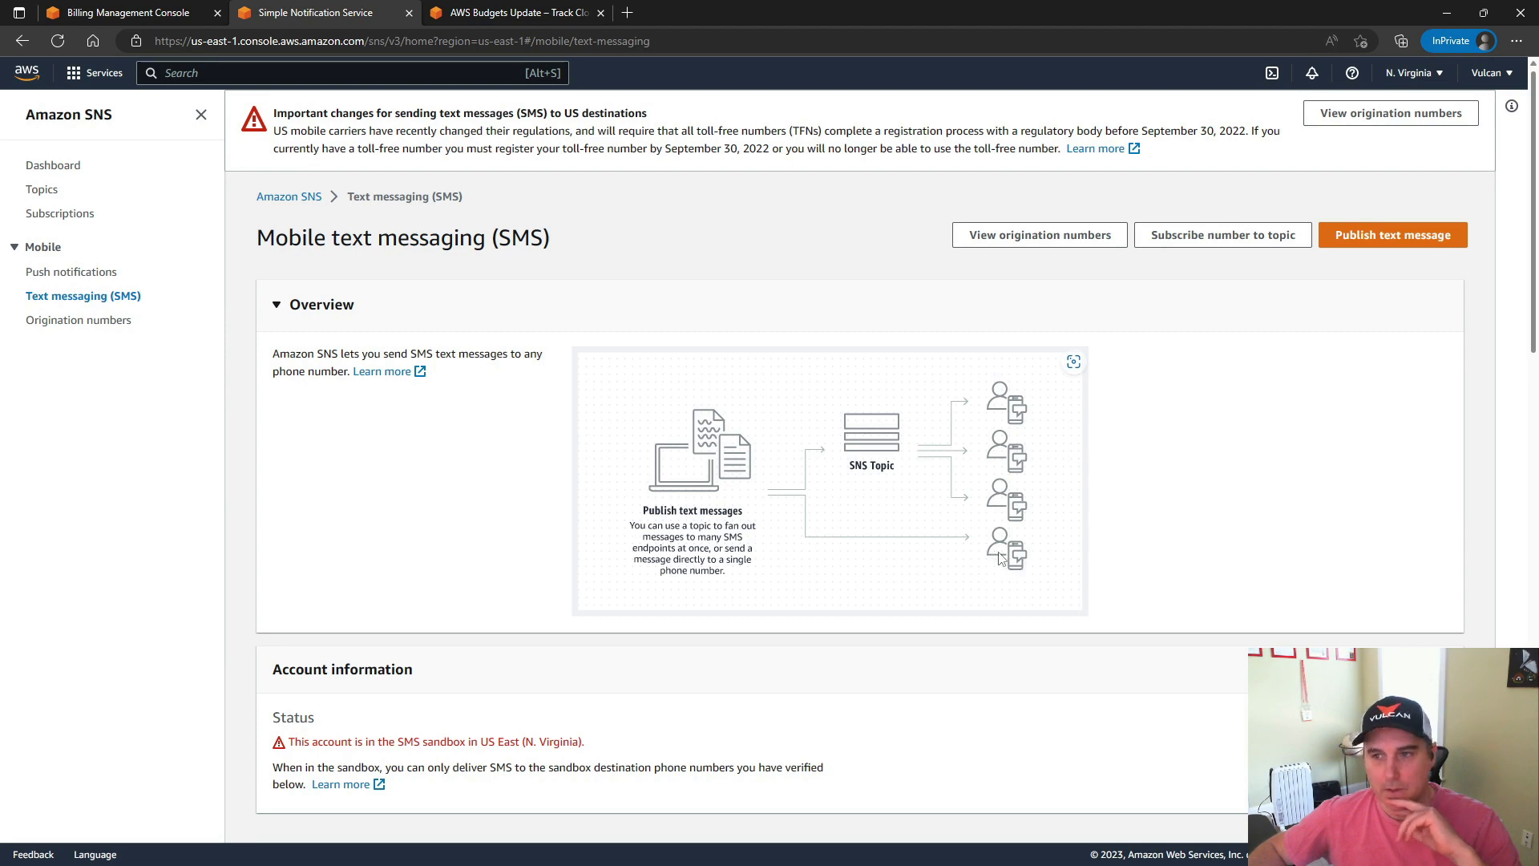
{"action": "scroll", "coordinate": [994, 534], "scroll_direction": "down", "scroll_amount": 5}
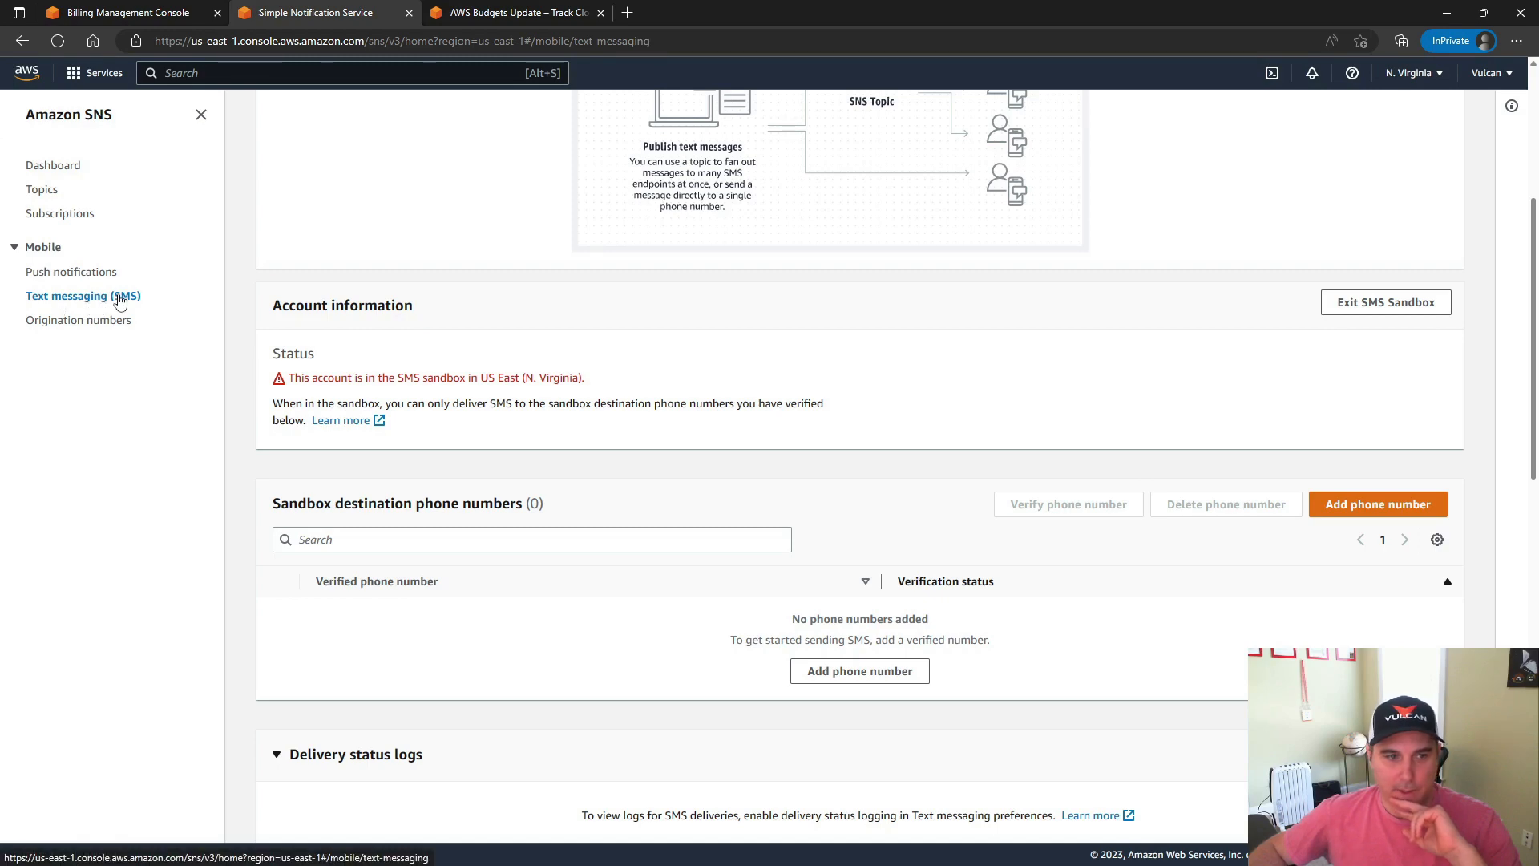
{"action": "scroll", "coordinate": [633, 481], "scroll_direction": "down", "scroll_amount": 2}
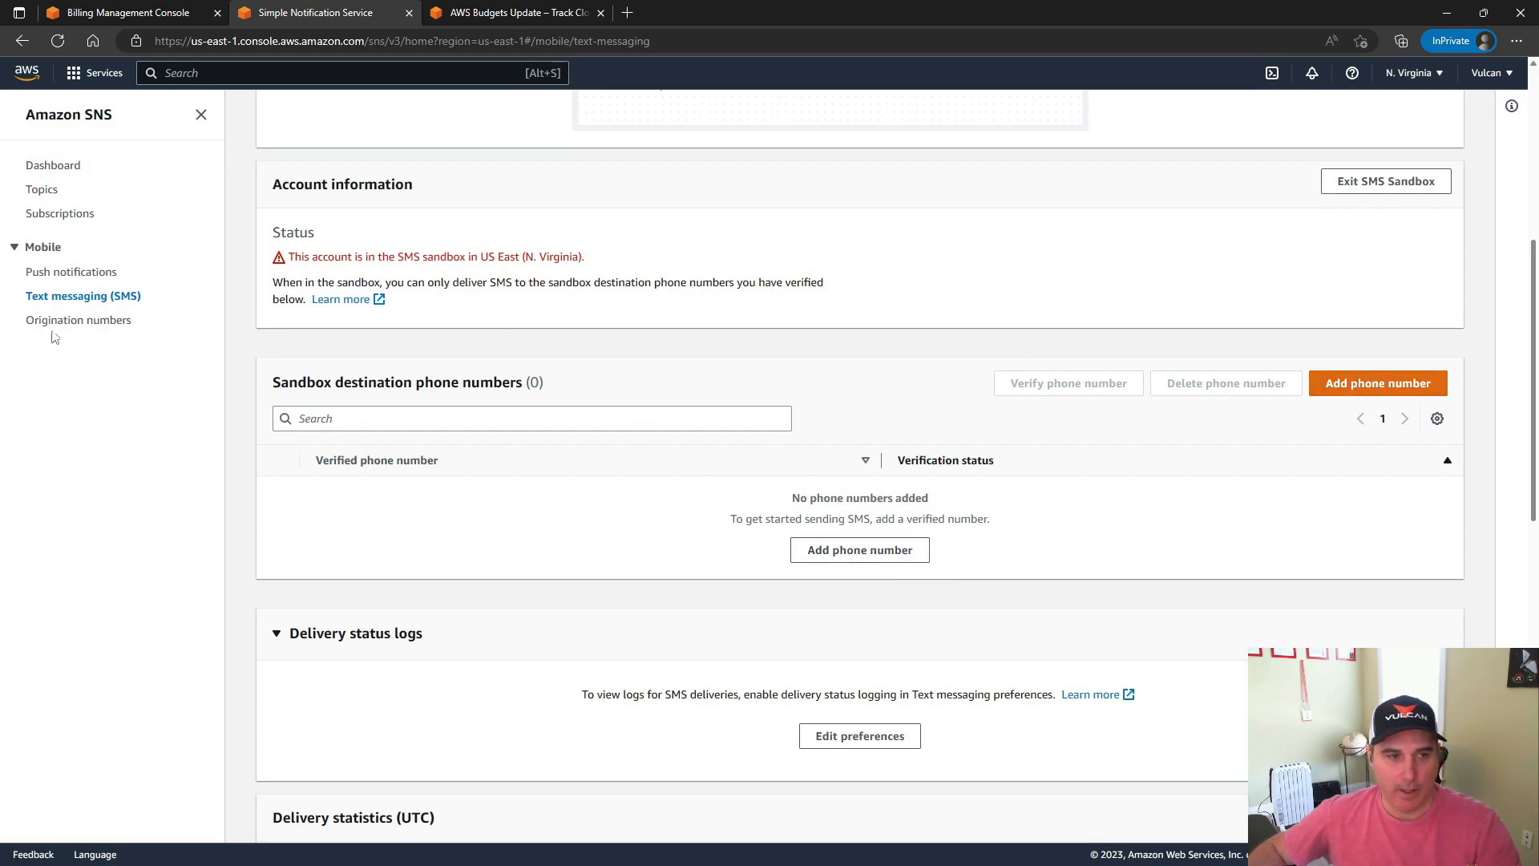
{"action": "left_click", "coordinate": [102, 328]}
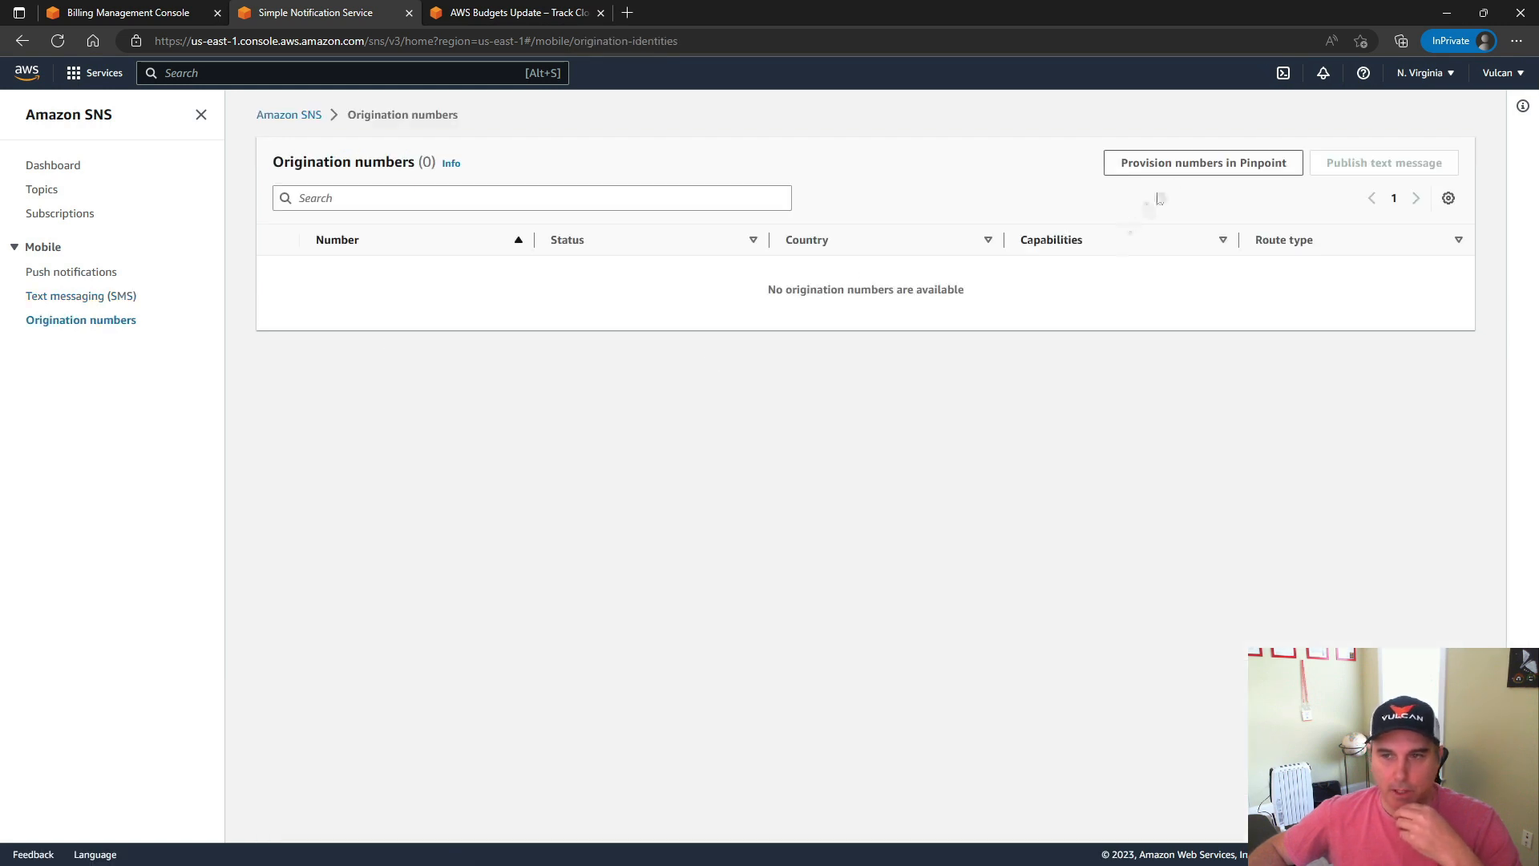
Try requesting a toll-free United States phone number in Pinpoint and return to the SNS origination numbers without ordering
{"action": "left_click", "coordinate": [1197, 172]}
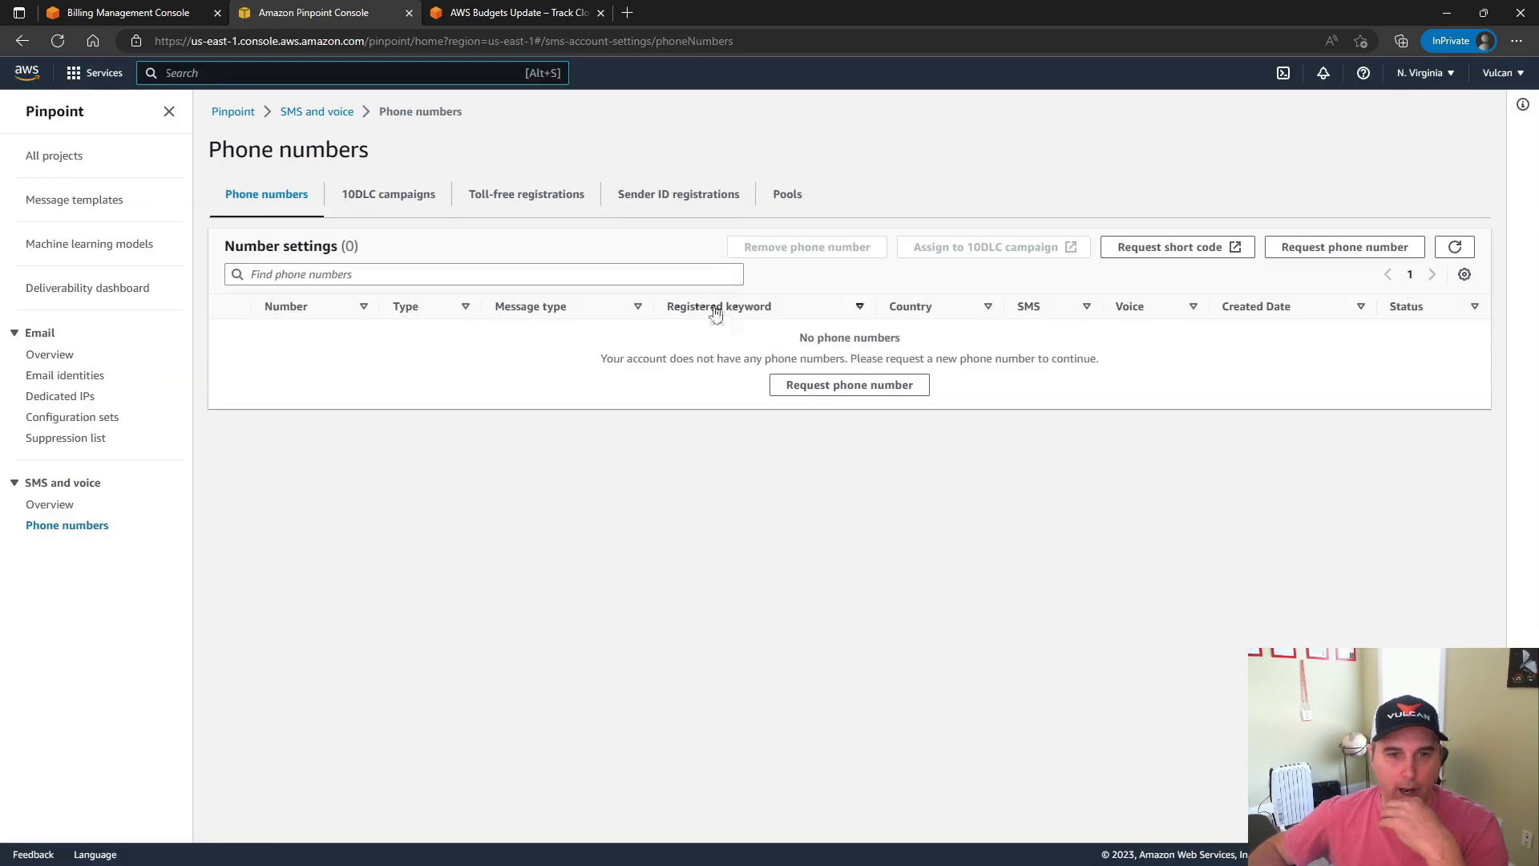
{"action": "left_click", "coordinate": [845, 386]}
{"action": "left_click", "coordinate": [412, 255]}
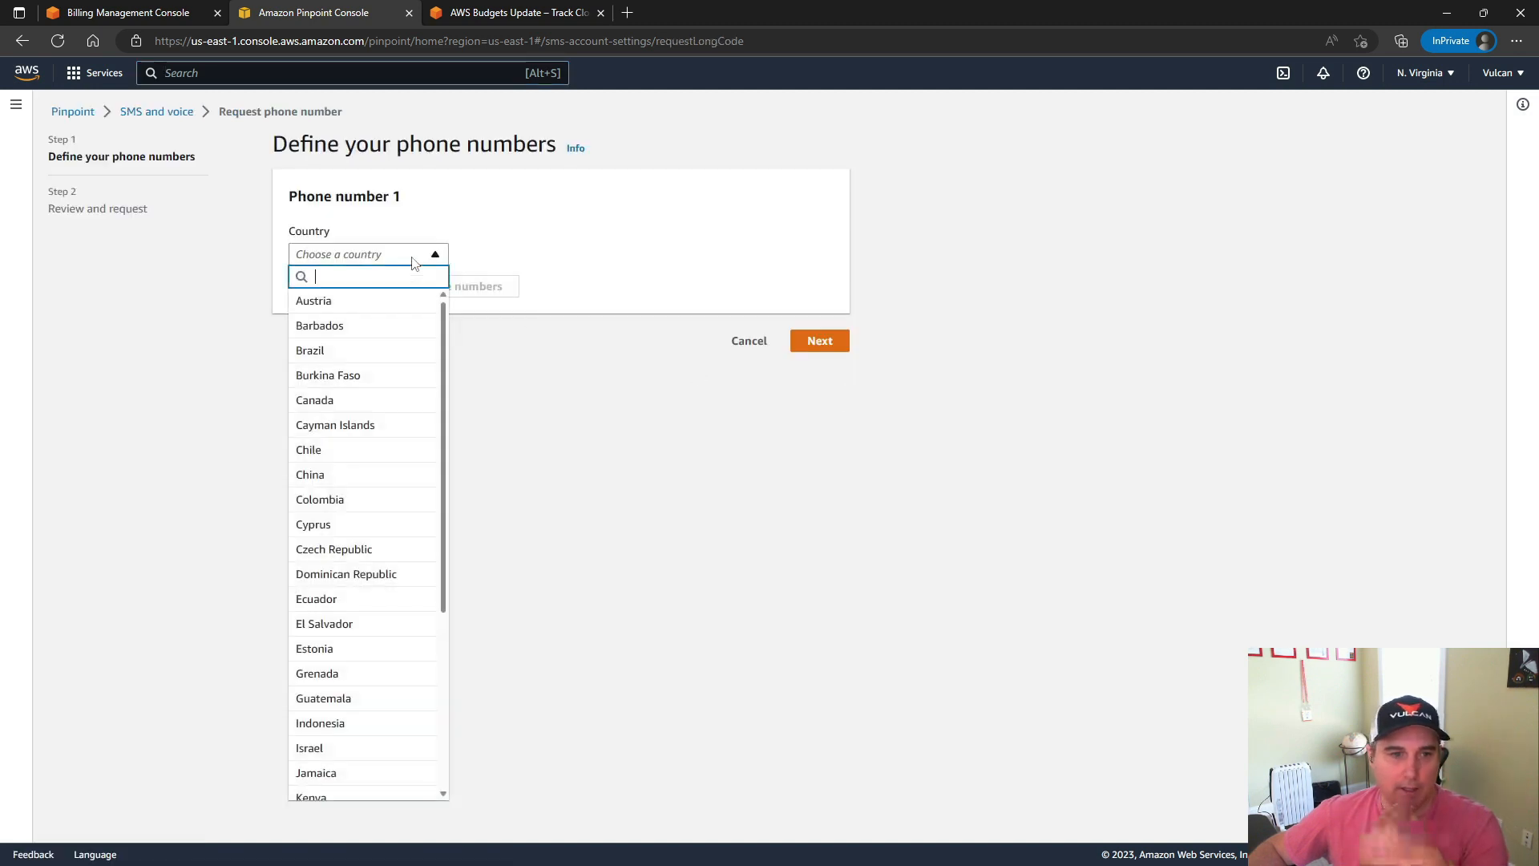
{"action": "type", "text": "unite"}
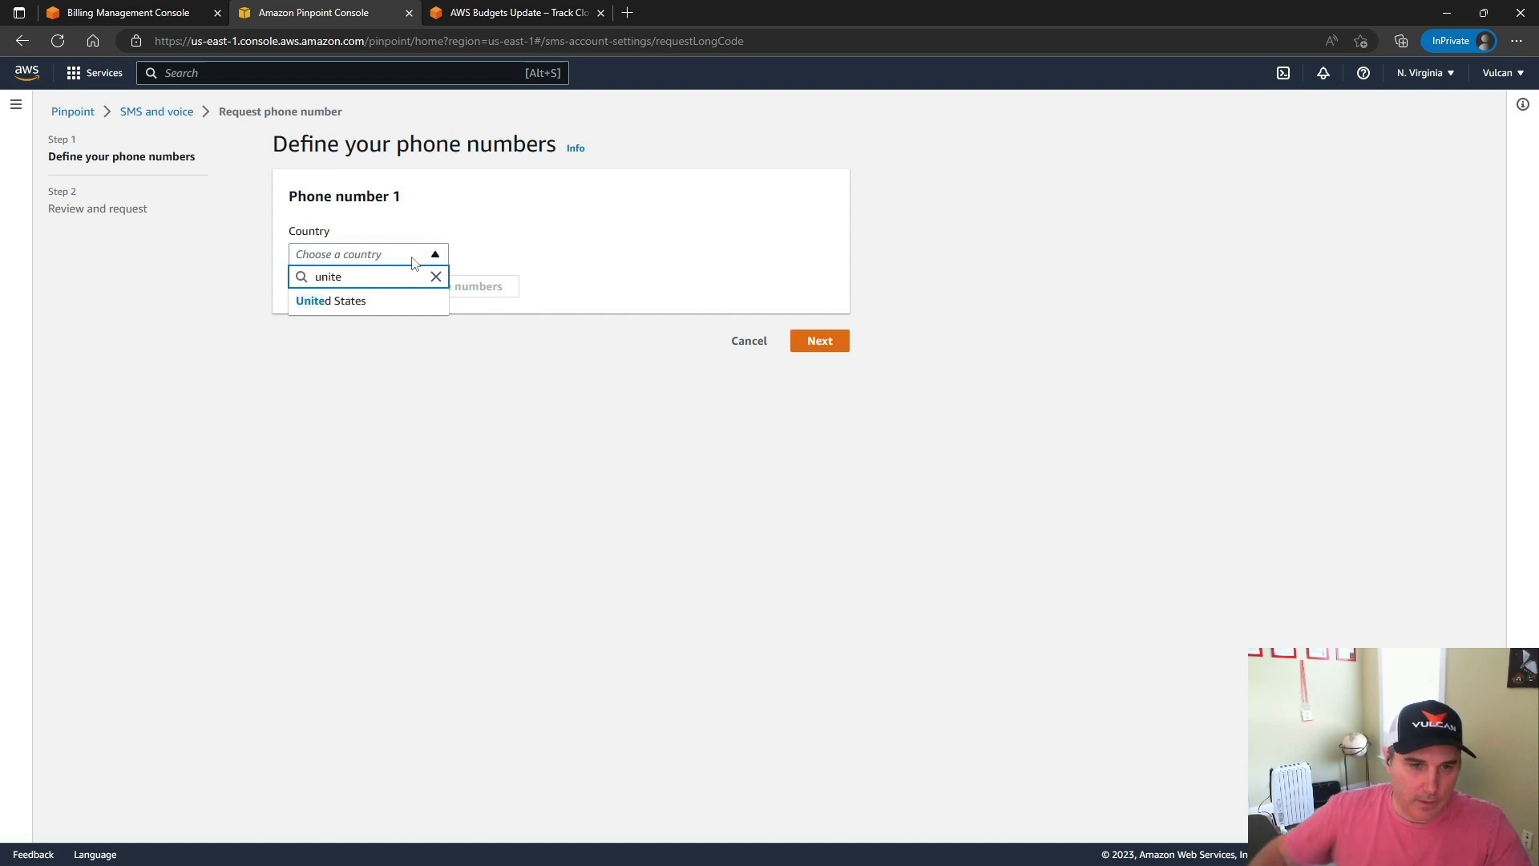
{"action": "left_click", "coordinate": [371, 302]}
{"action": "left_click", "coordinate": [600, 315]}
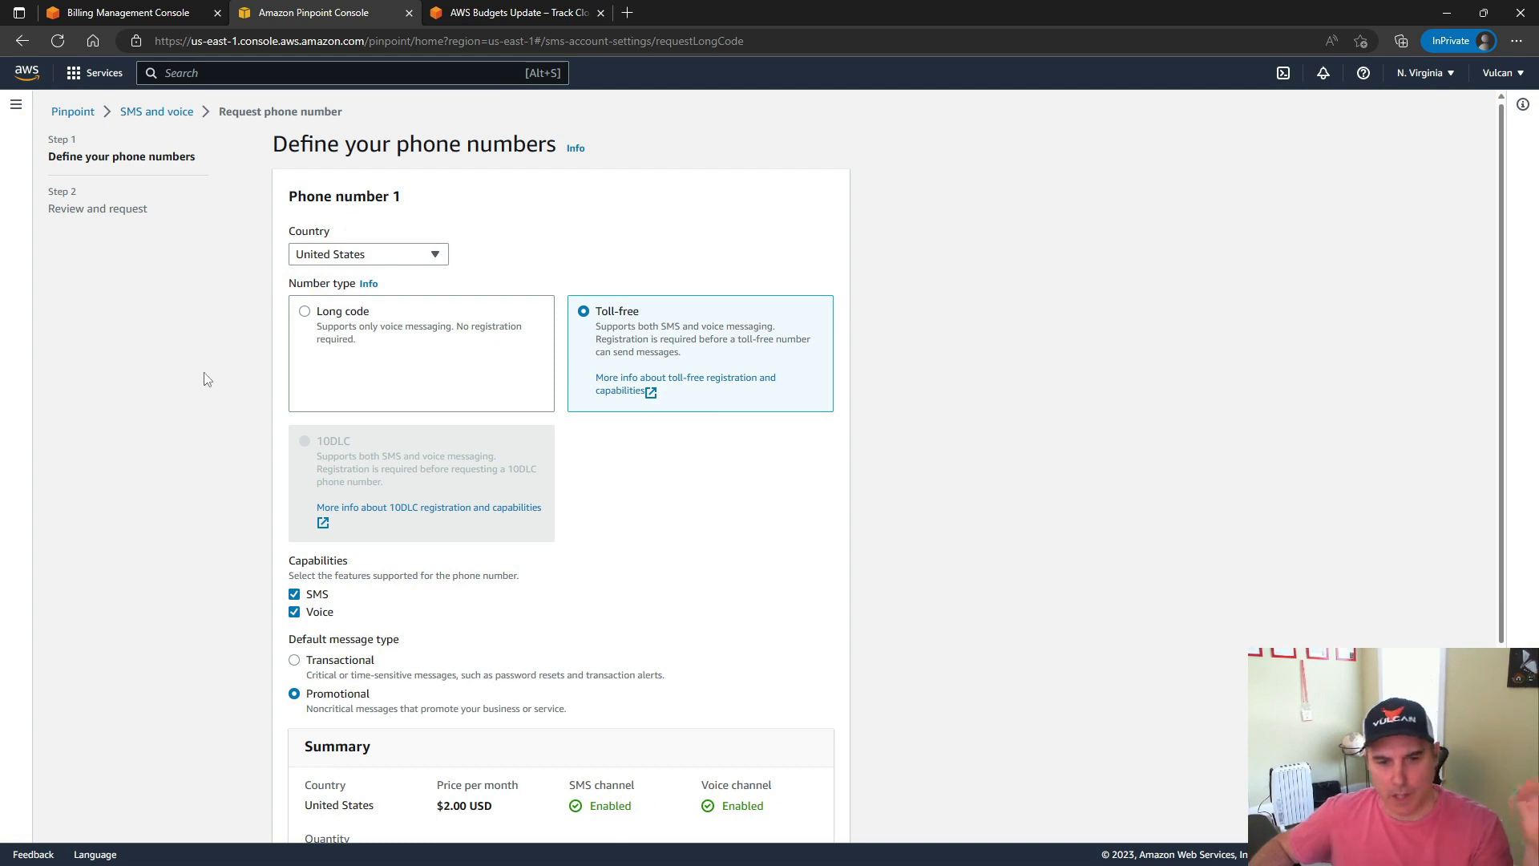
{"action": "scroll", "coordinate": [219, 405], "scroll_direction": "down", "scroll_amount": 3}
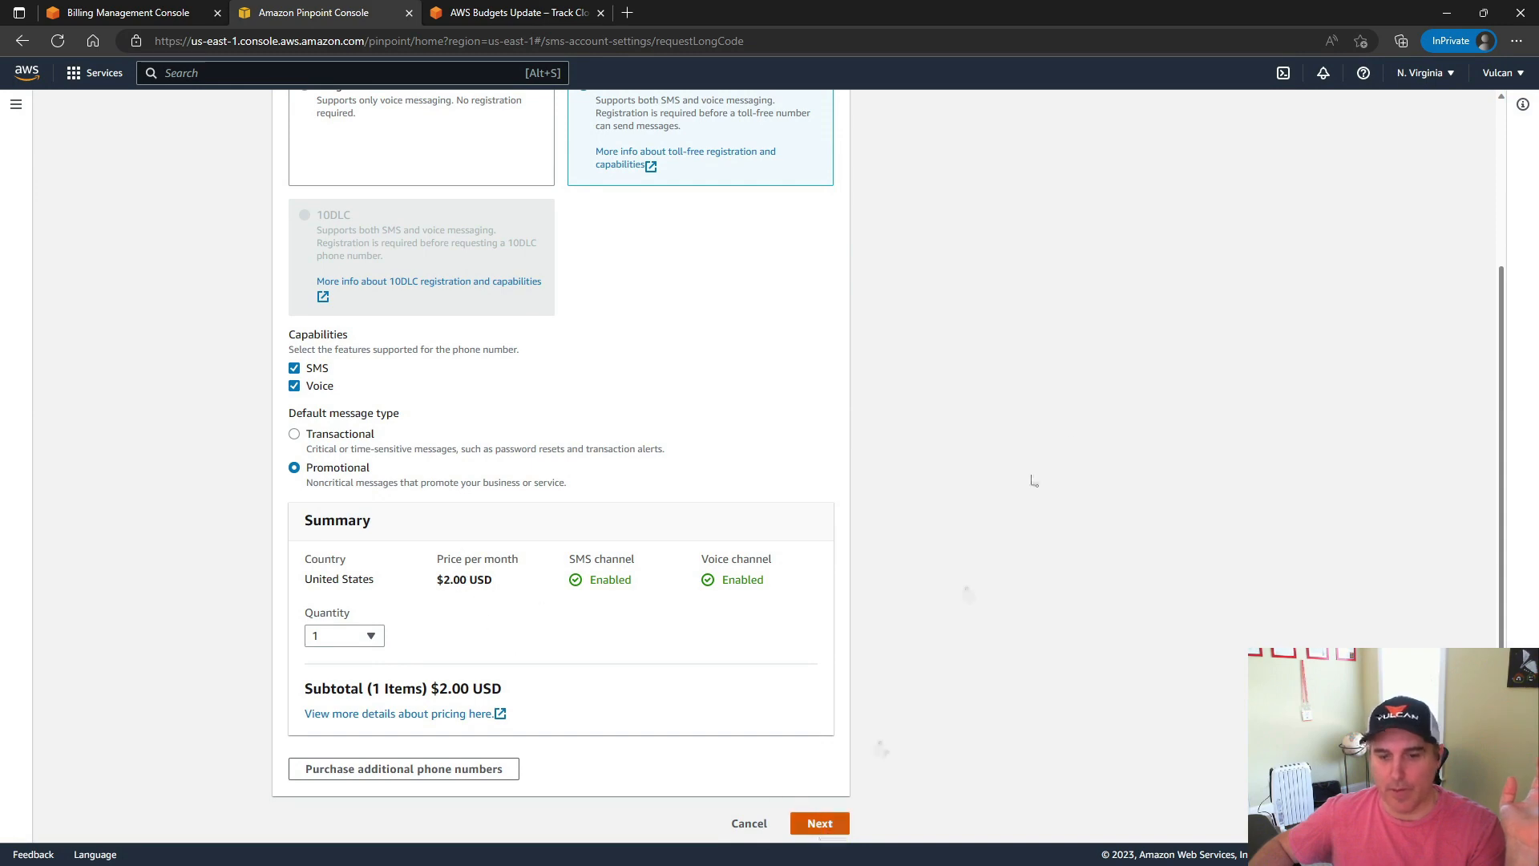
{"action": "scroll", "coordinate": [1042, 477], "scroll_direction": "up", "scroll_amount": 3}
{"action": "left_click", "coordinate": [22, 45]}
{"action": "left_click", "coordinate": [23, 44]}
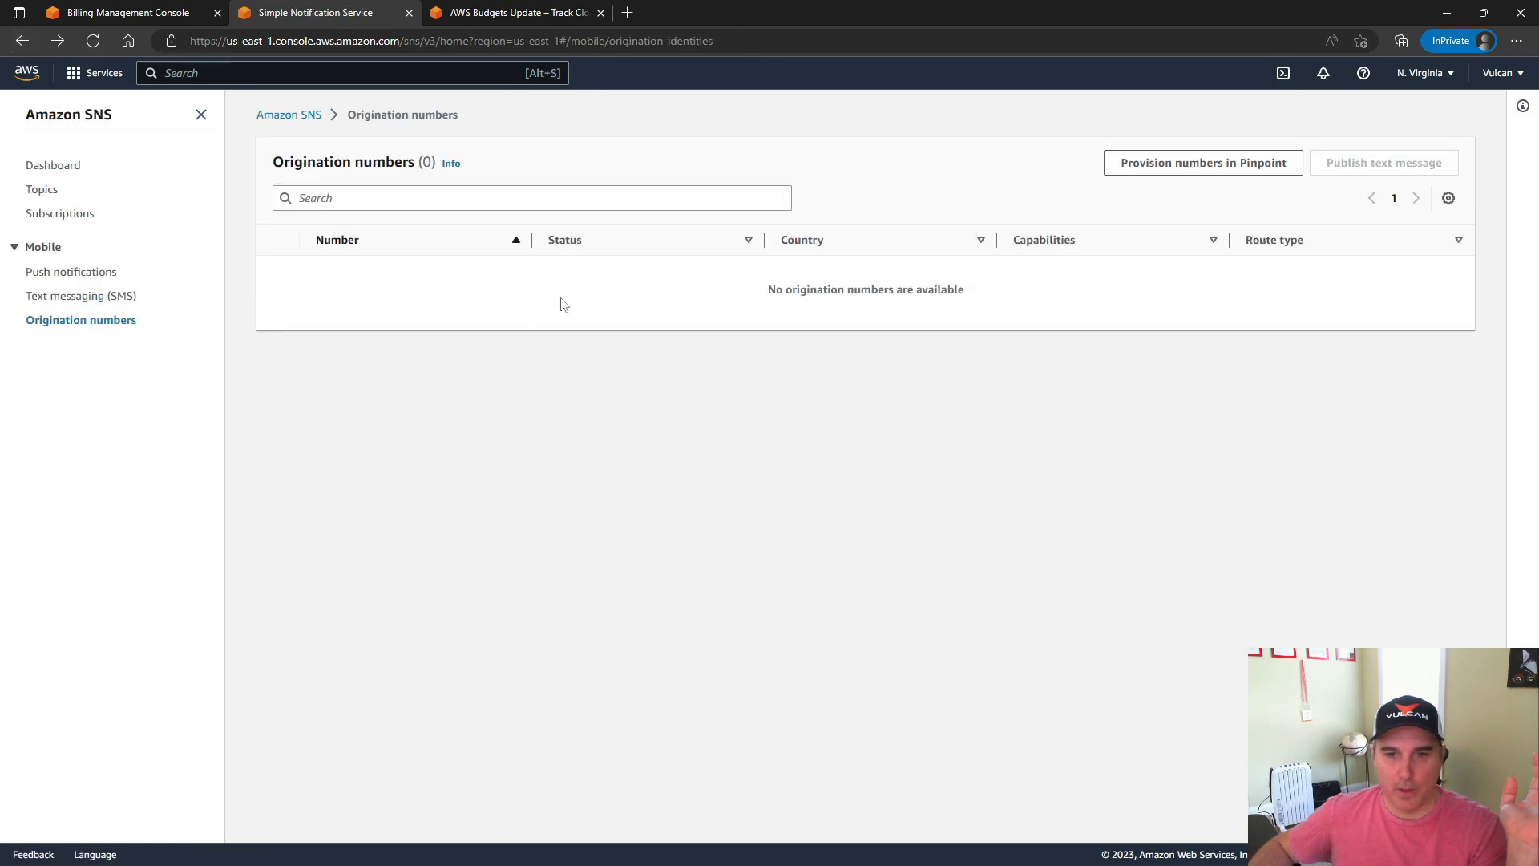
Review the sandbox phone number options for SMS text messaging and open the form for publishing a text message
{"action": "left_click", "coordinate": [58, 305]}
{"action": "scroll", "coordinate": [1114, 458], "scroll_direction": "down", "scroll_amount": 3}
{"action": "scroll", "coordinate": [1135, 462], "scroll_direction": "down", "scroll_amount": 3}
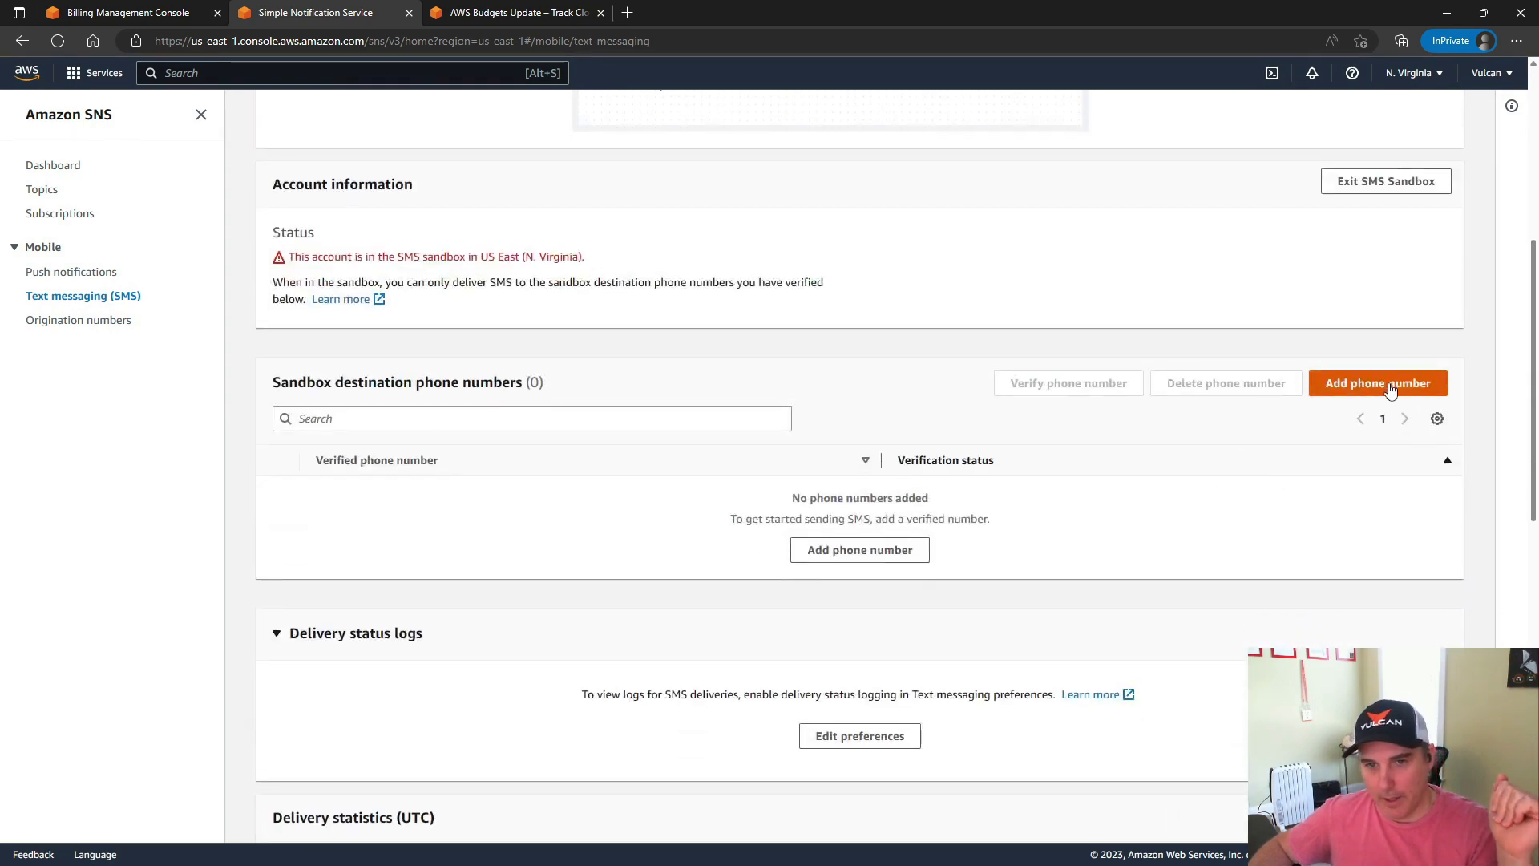
{"action": "scroll", "coordinate": [1390, 390], "scroll_direction": "up", "scroll_amount": 6}
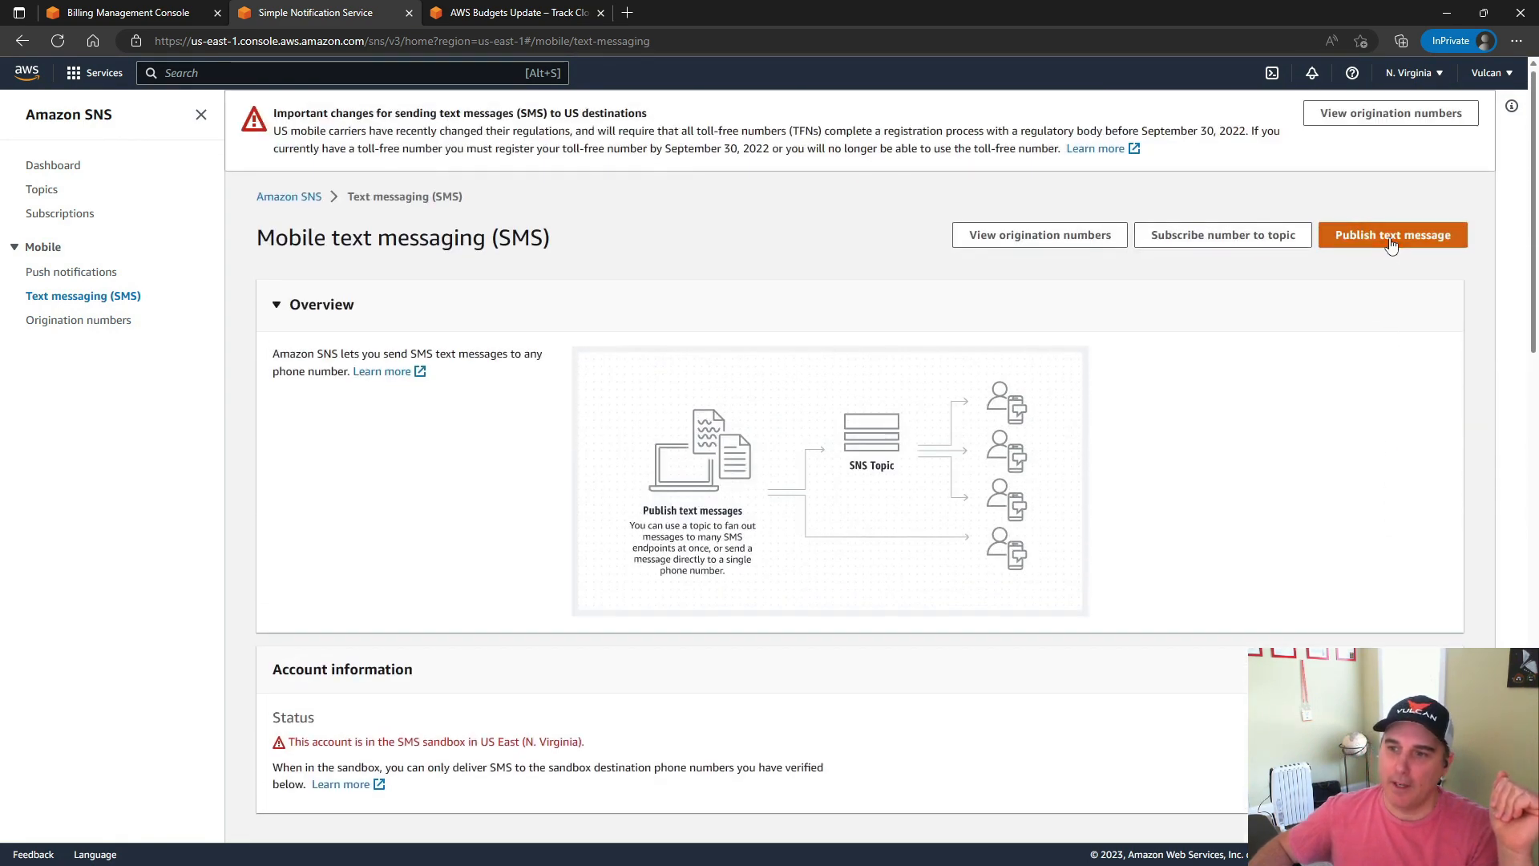
{"action": "left_click", "coordinate": [1391, 236]}
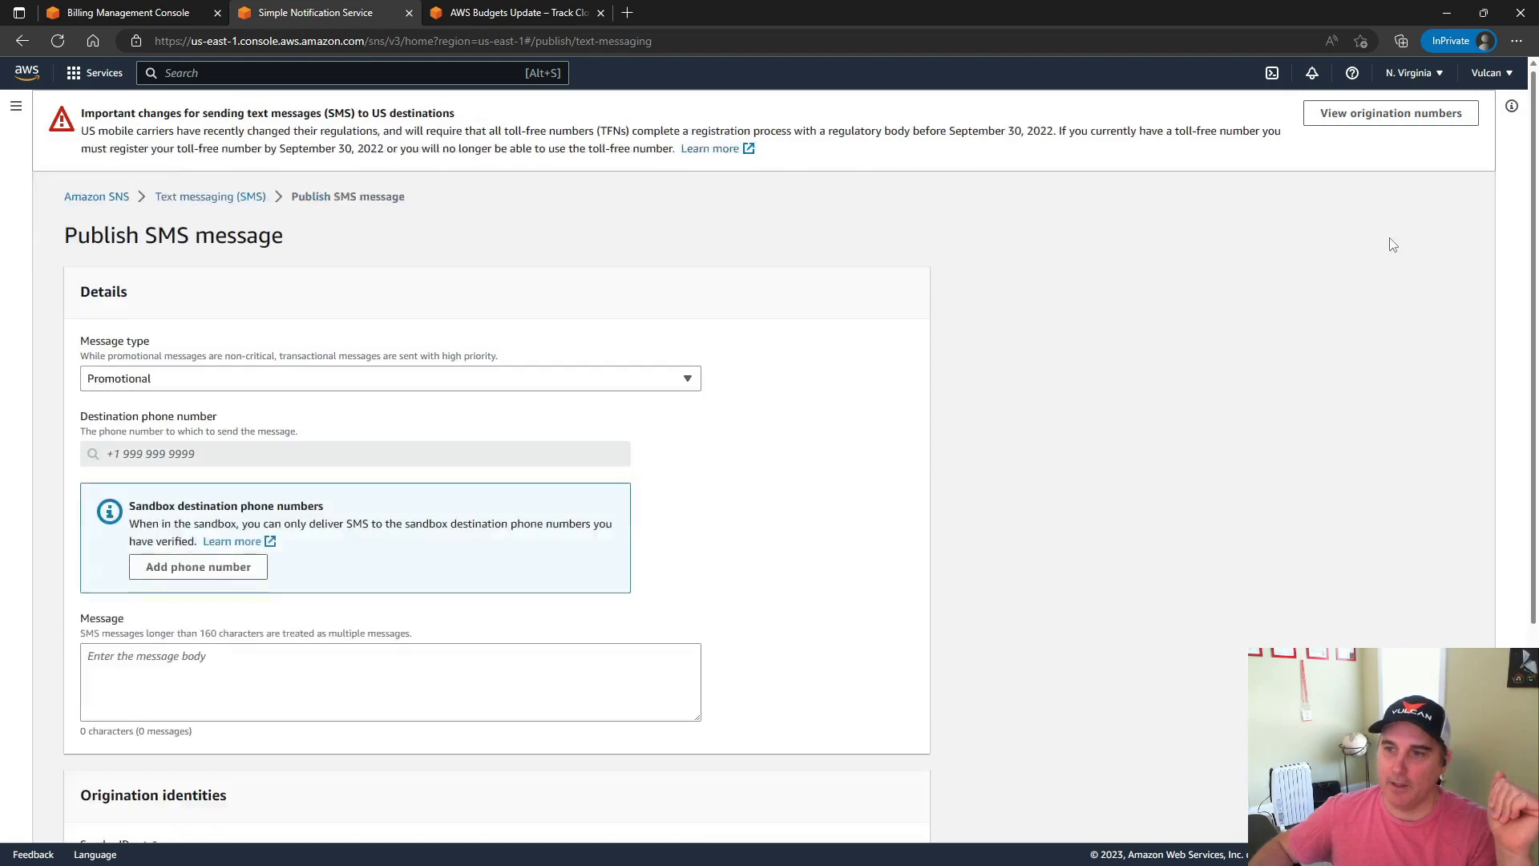
Set the SMS message type to Transactional and enter the message "Budget has overspend", reviewing the origination identities without publishing
{"action": "left_click", "coordinate": [232, 379]}
{"action": "left_click", "coordinate": [213, 427]}
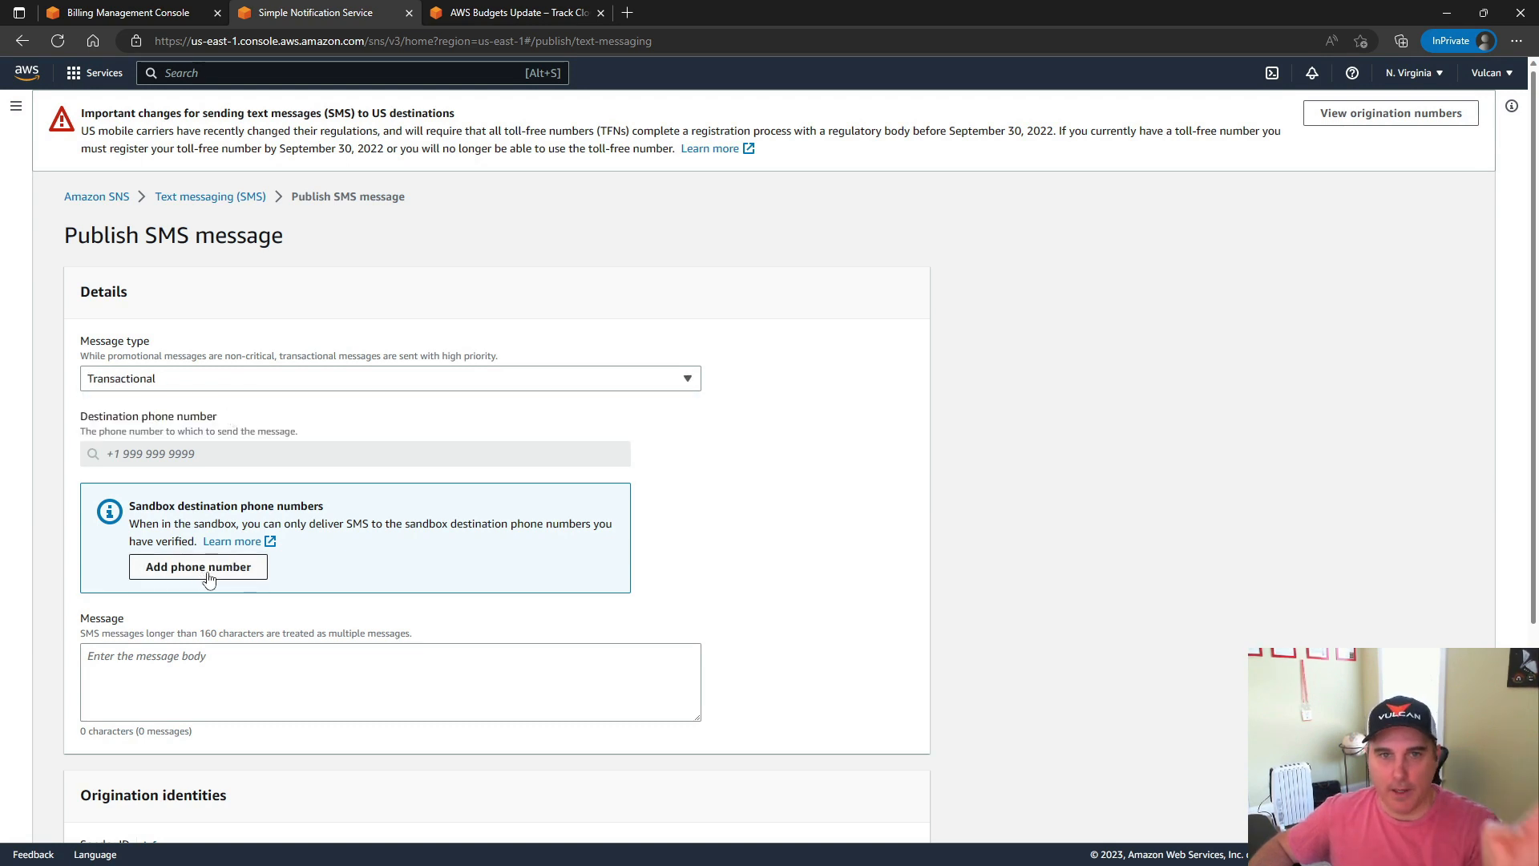
{"action": "left_click", "coordinate": [200, 651]}
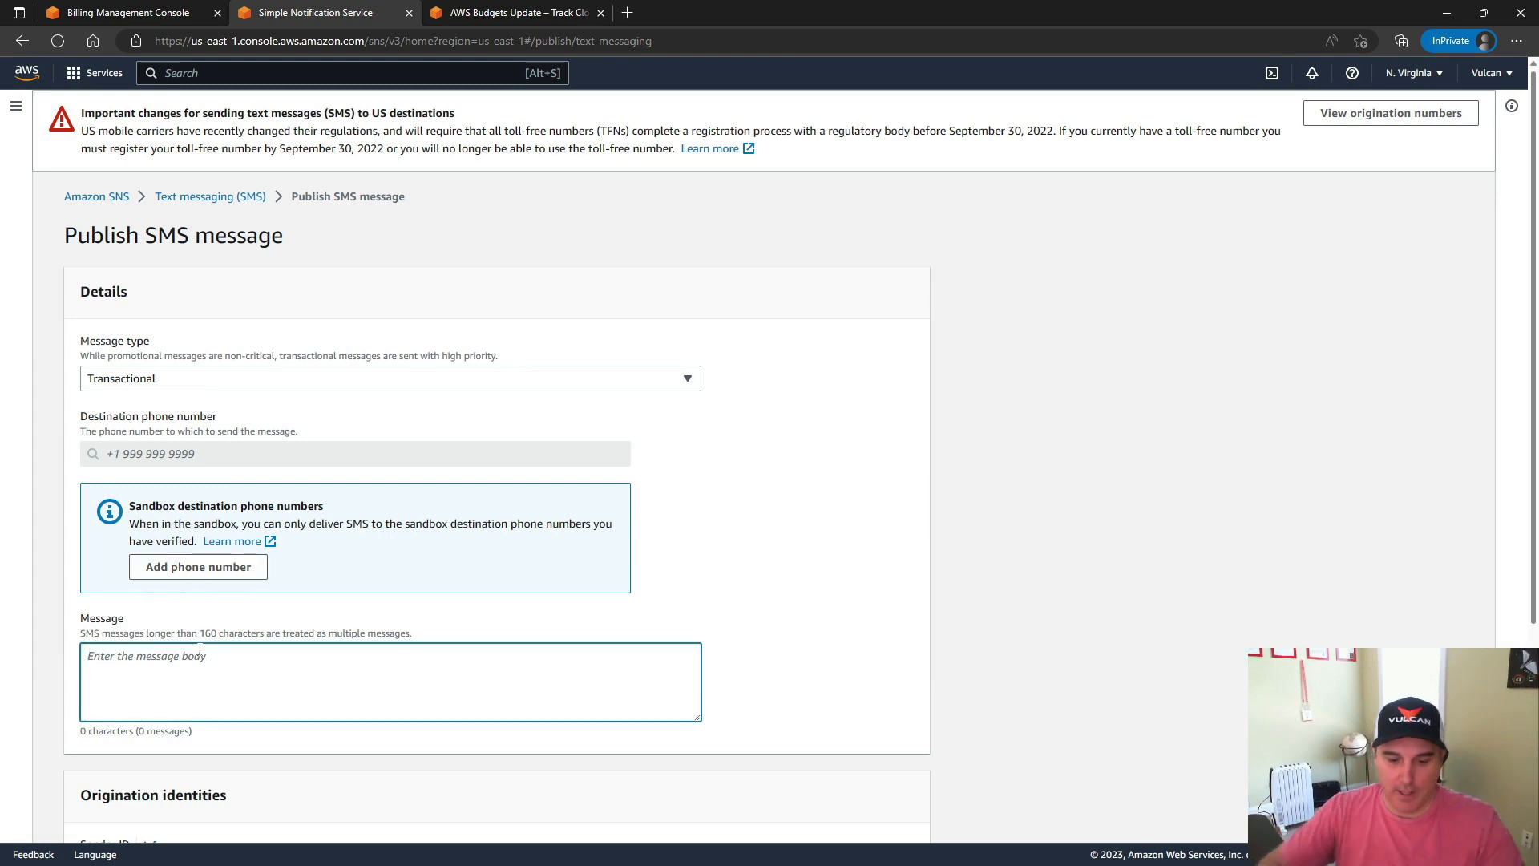
{"action": "type", "text": "F"}
{"action": "key", "text": "BackSpace"}
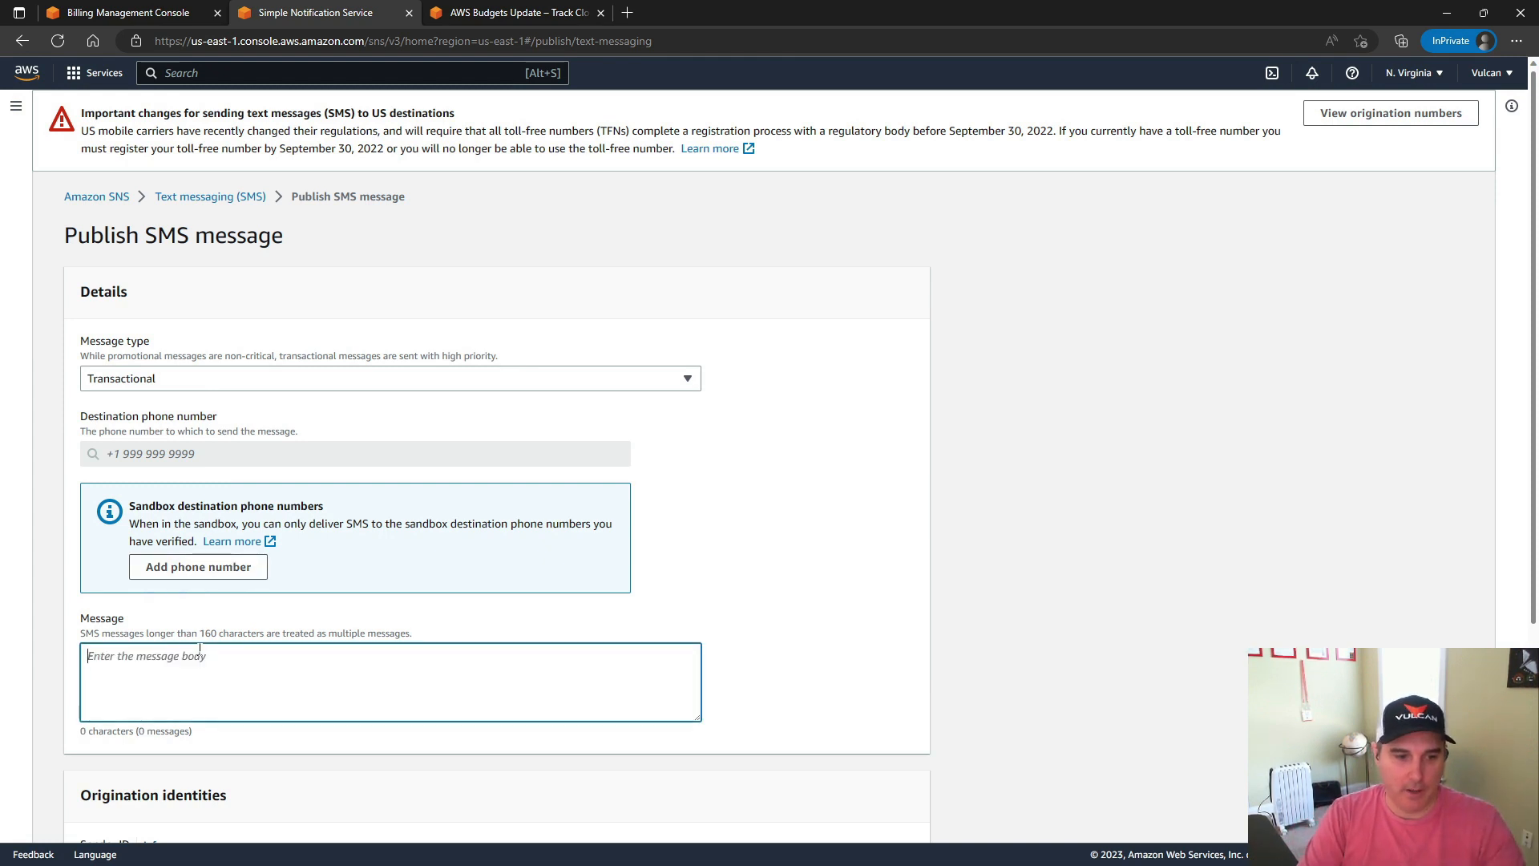
{"action": "type", "text": "B"}
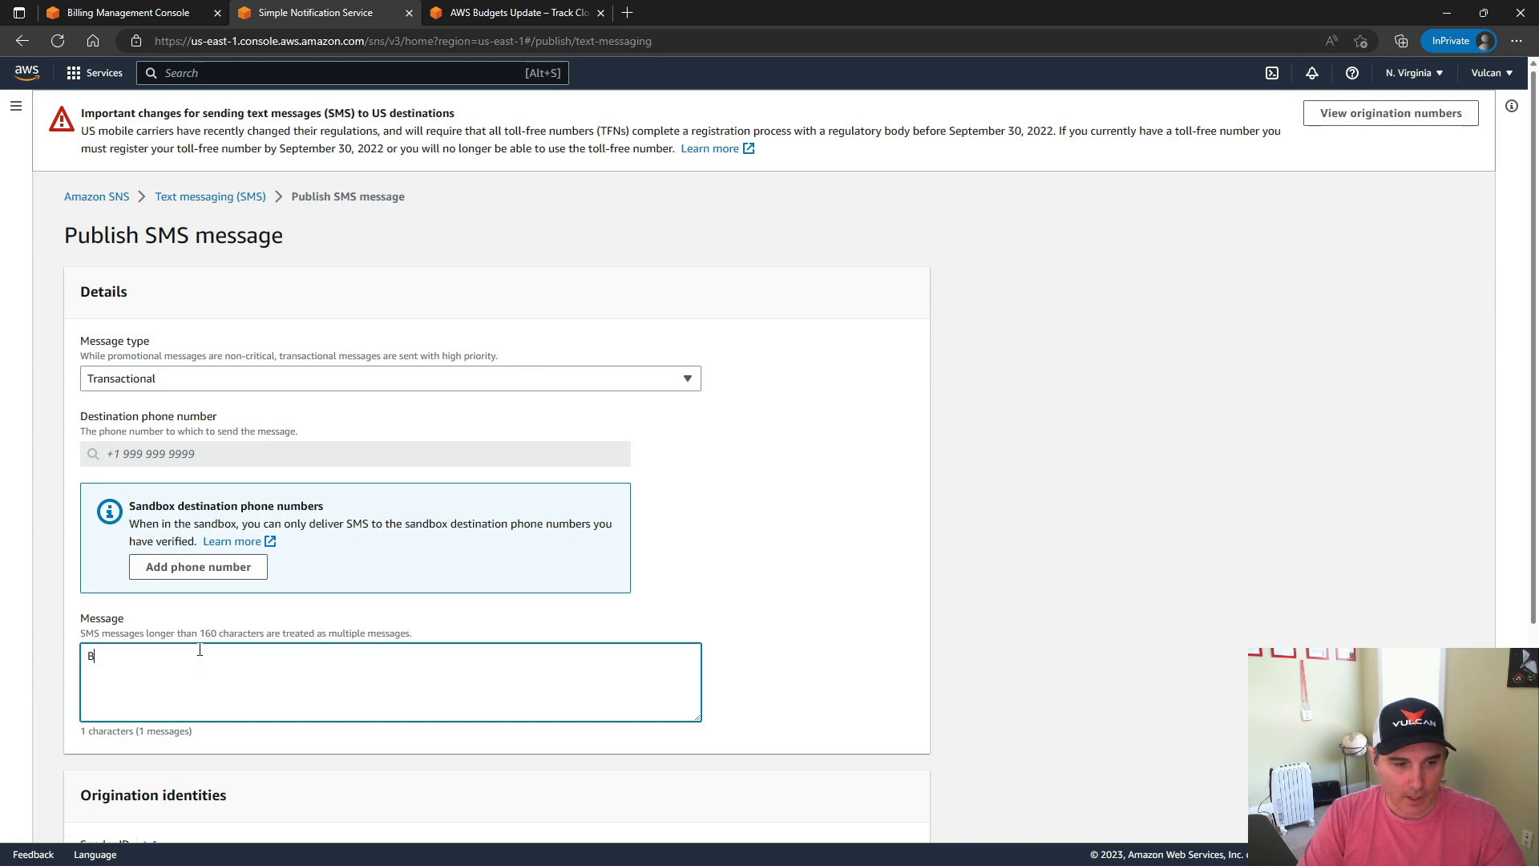
{"action": "type", "text": "udget has overspend"}
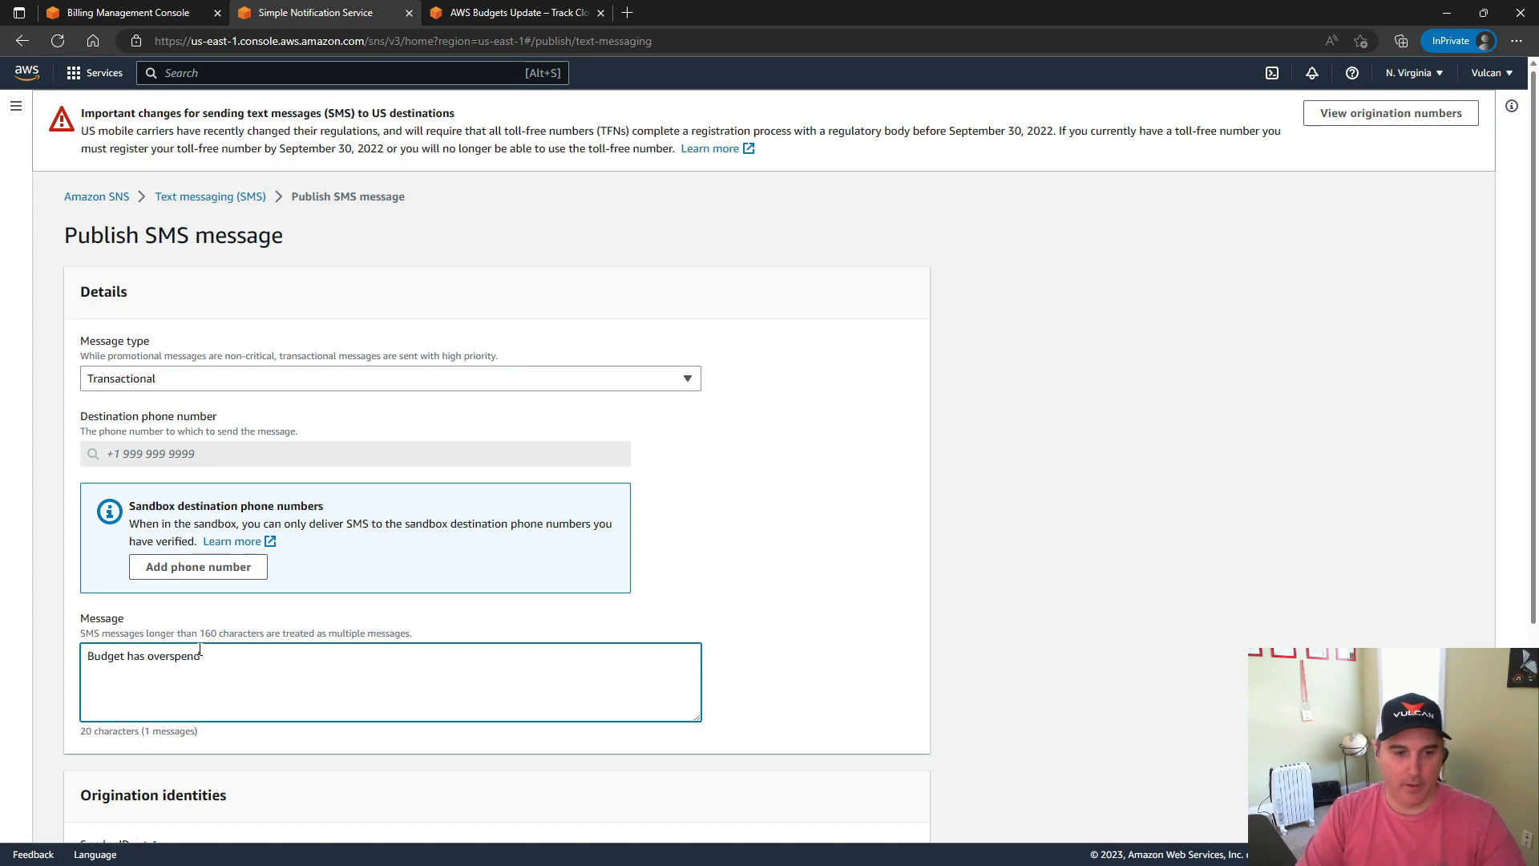
{"action": "scroll", "coordinate": [201, 651], "scroll_direction": "down", "scroll_amount": 4}
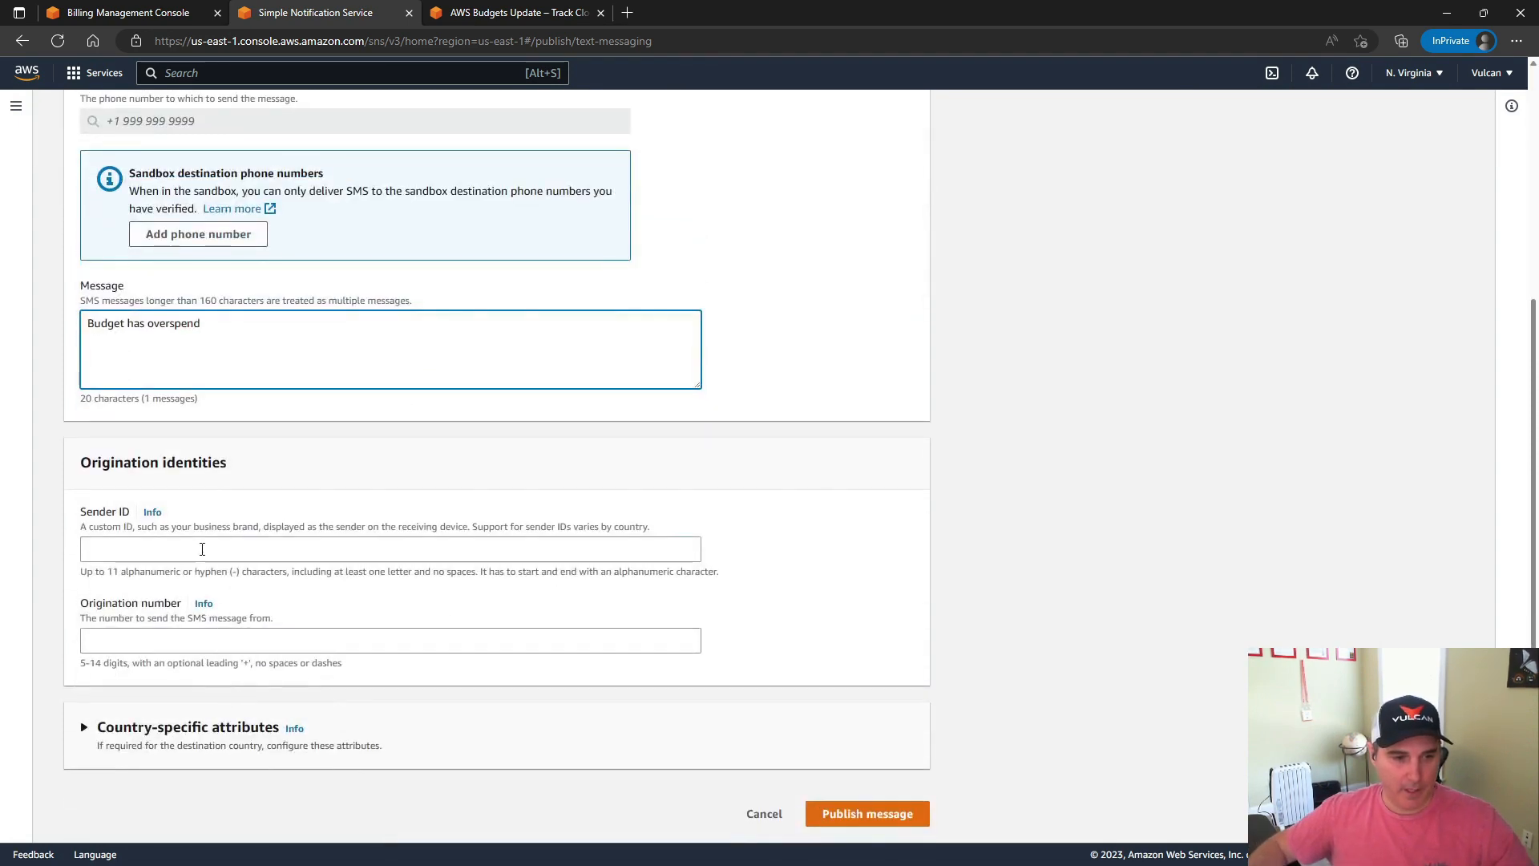
{"action": "scroll", "coordinate": [540, 574], "scroll_direction": "up", "scroll_amount": 4}
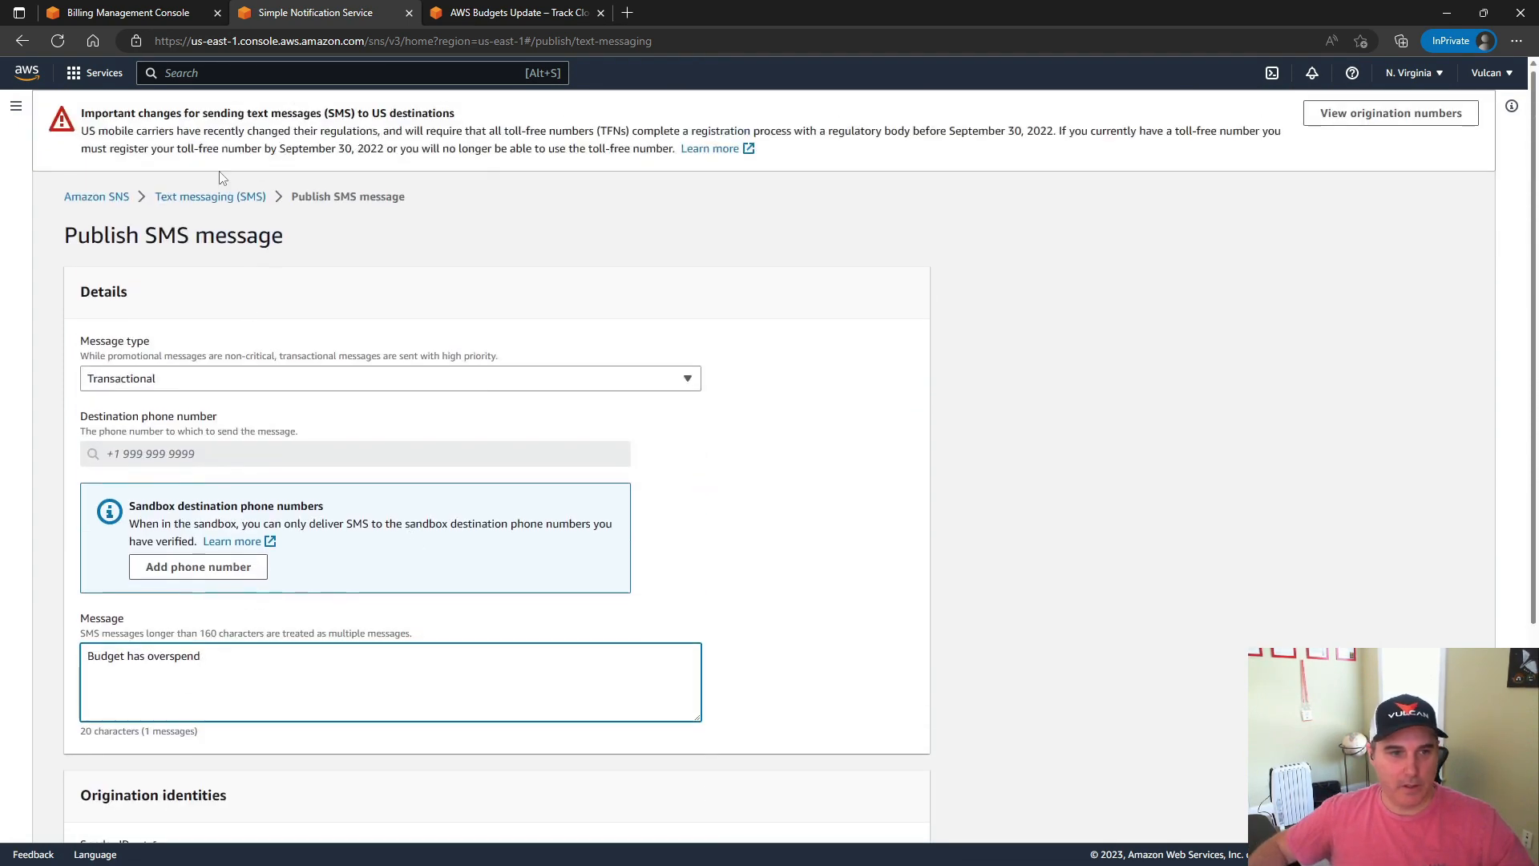
Return to the Alert #3 settings in the Billing console, leave the Amazon SNS ARN empty and continue to the optional actions
{"action": "left_click", "coordinate": [152, 13]}
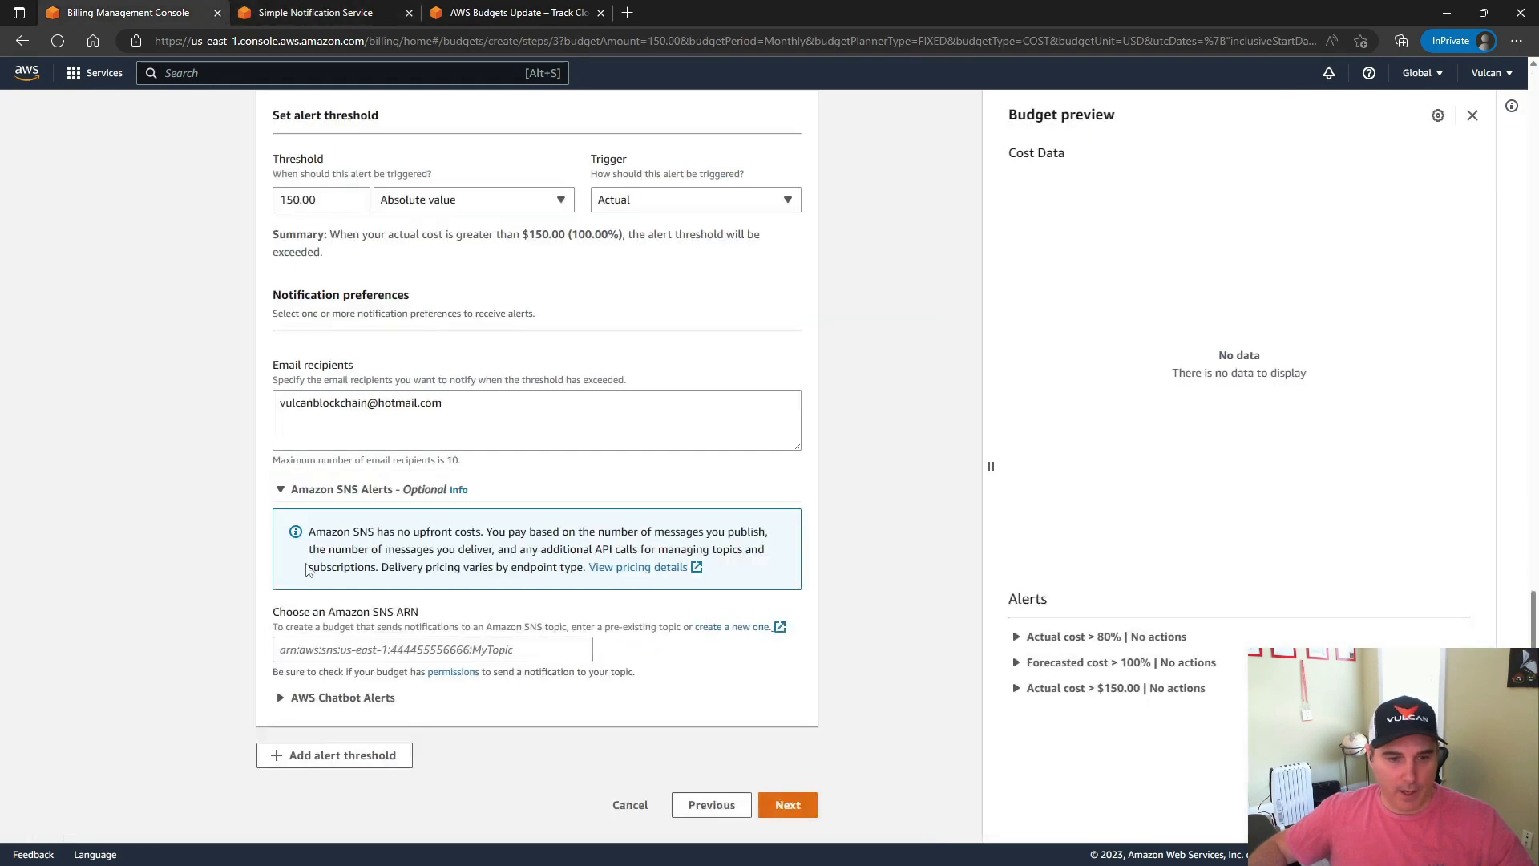
{"action": "left_click", "coordinate": [377, 650]}
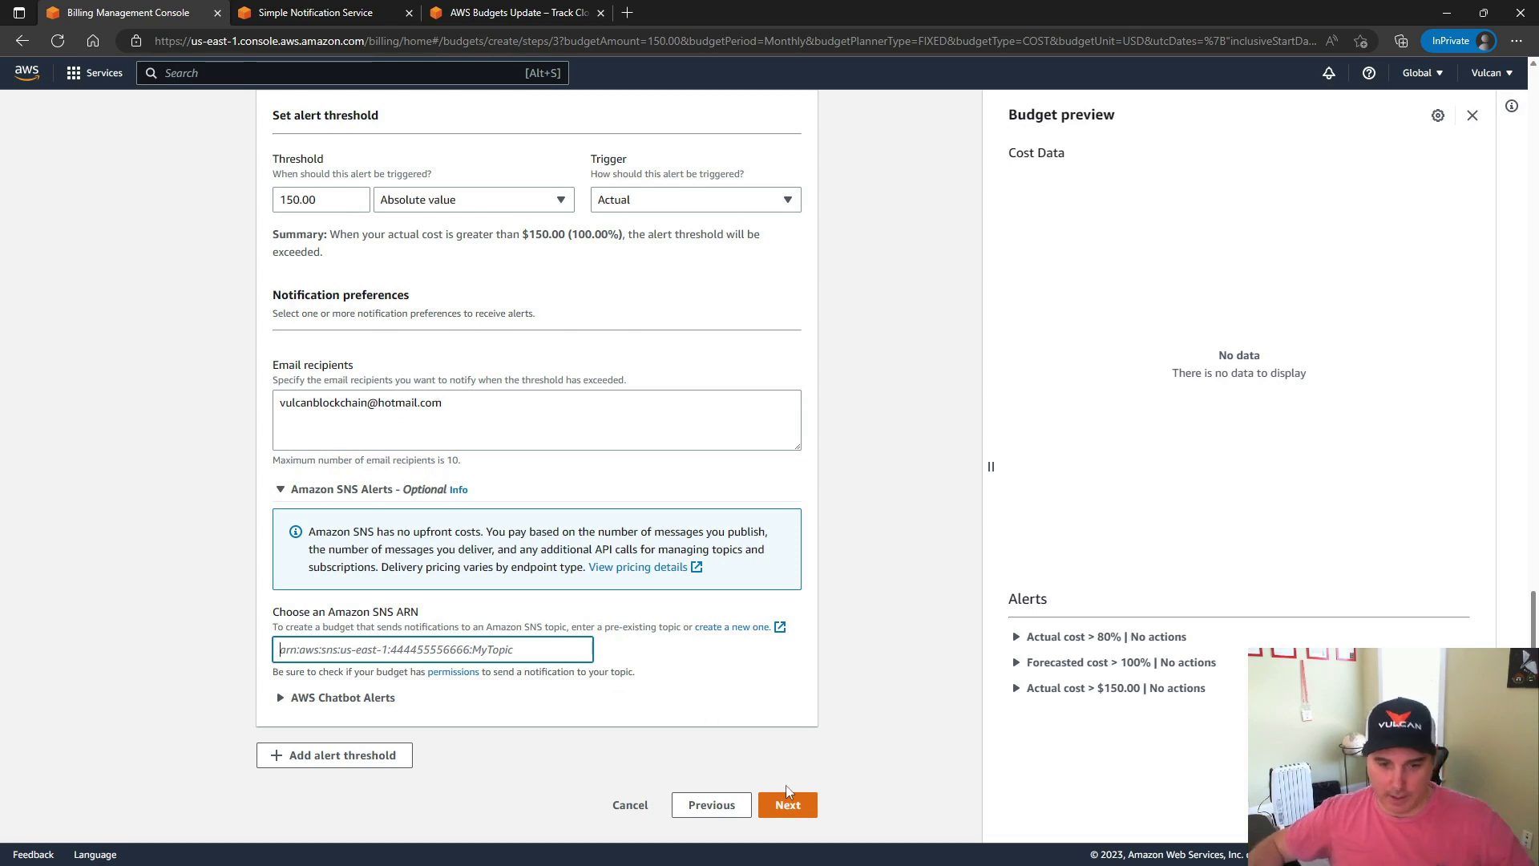
{"action": "left_click", "coordinate": [789, 804]}
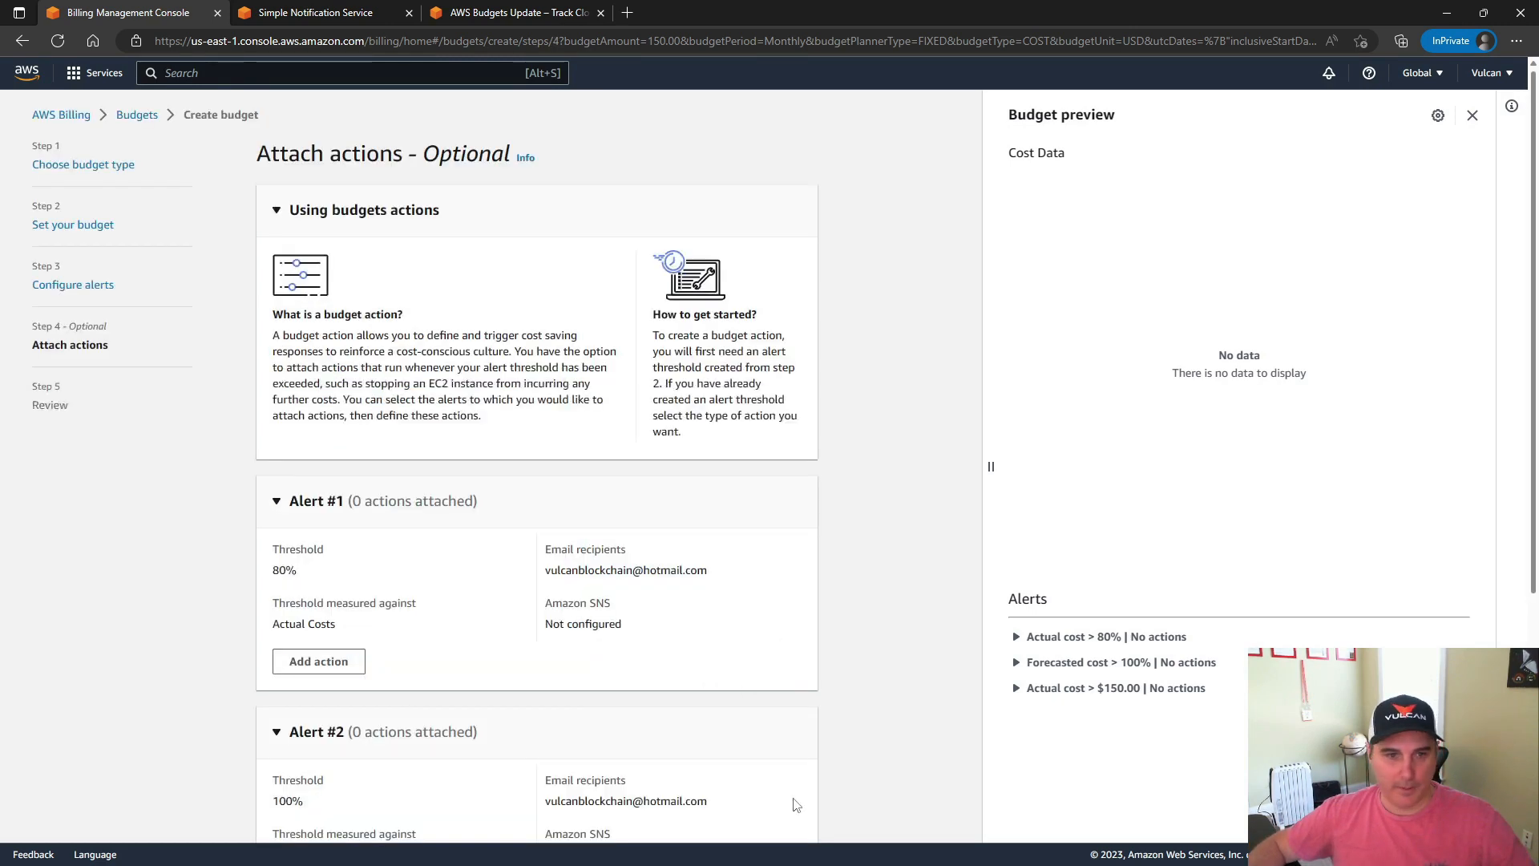
Try attaching an action to Alert #1 and continuing without an IAM role, and remove that action again
{"action": "scroll", "coordinate": [414, 380], "scroll_direction": "down", "scroll_amount": 3}
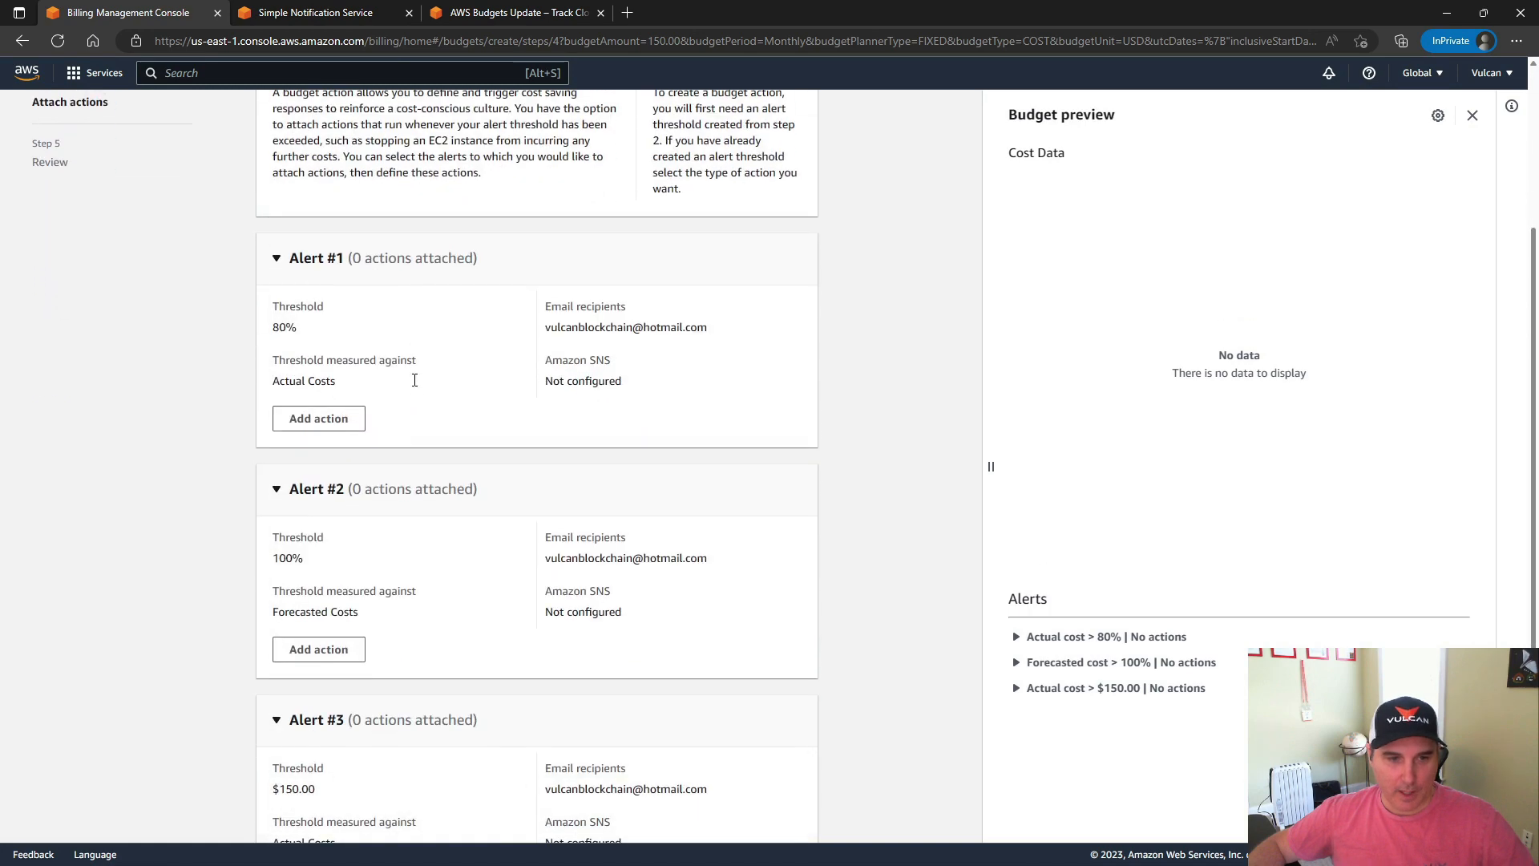
{"action": "scroll", "coordinate": [414, 380], "scroll_direction": "down", "scroll_amount": 2}
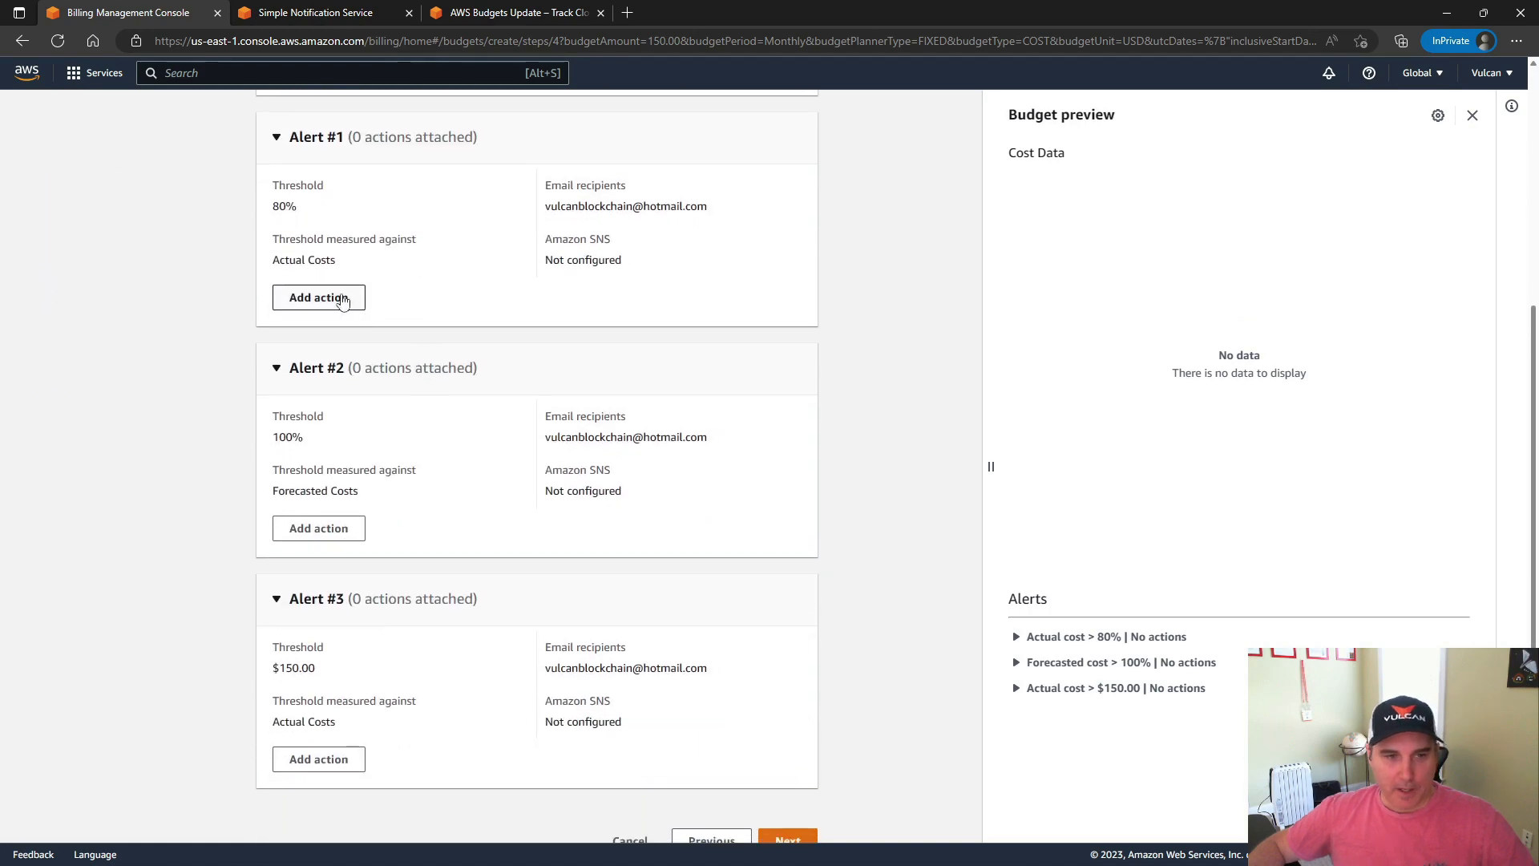
{"action": "scroll", "coordinate": [393, 324], "scroll_direction": "down", "scroll_amount": 1}
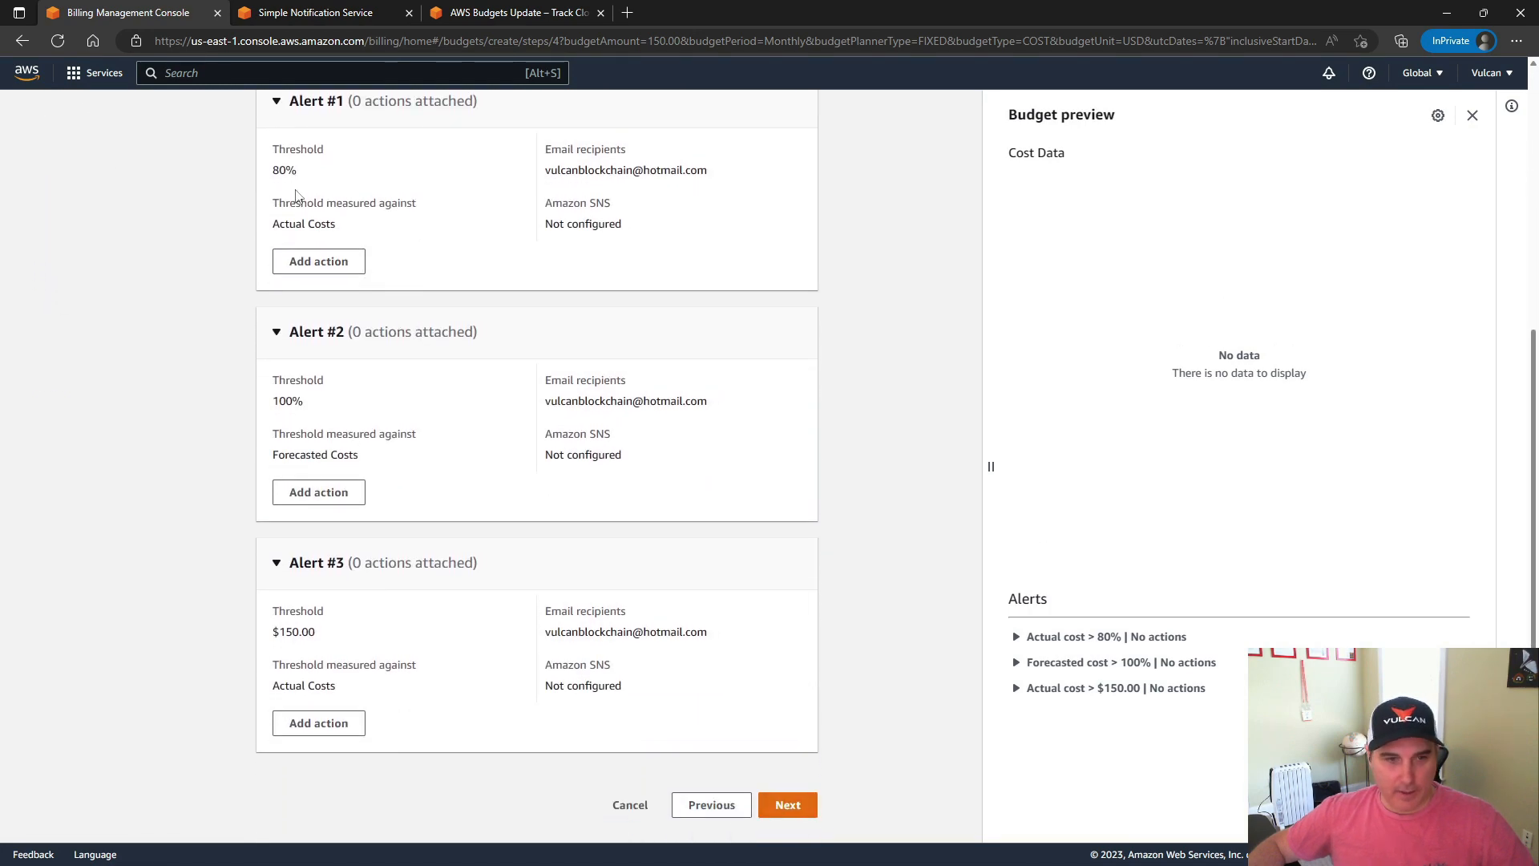
{"action": "left_click", "coordinate": [324, 263]}
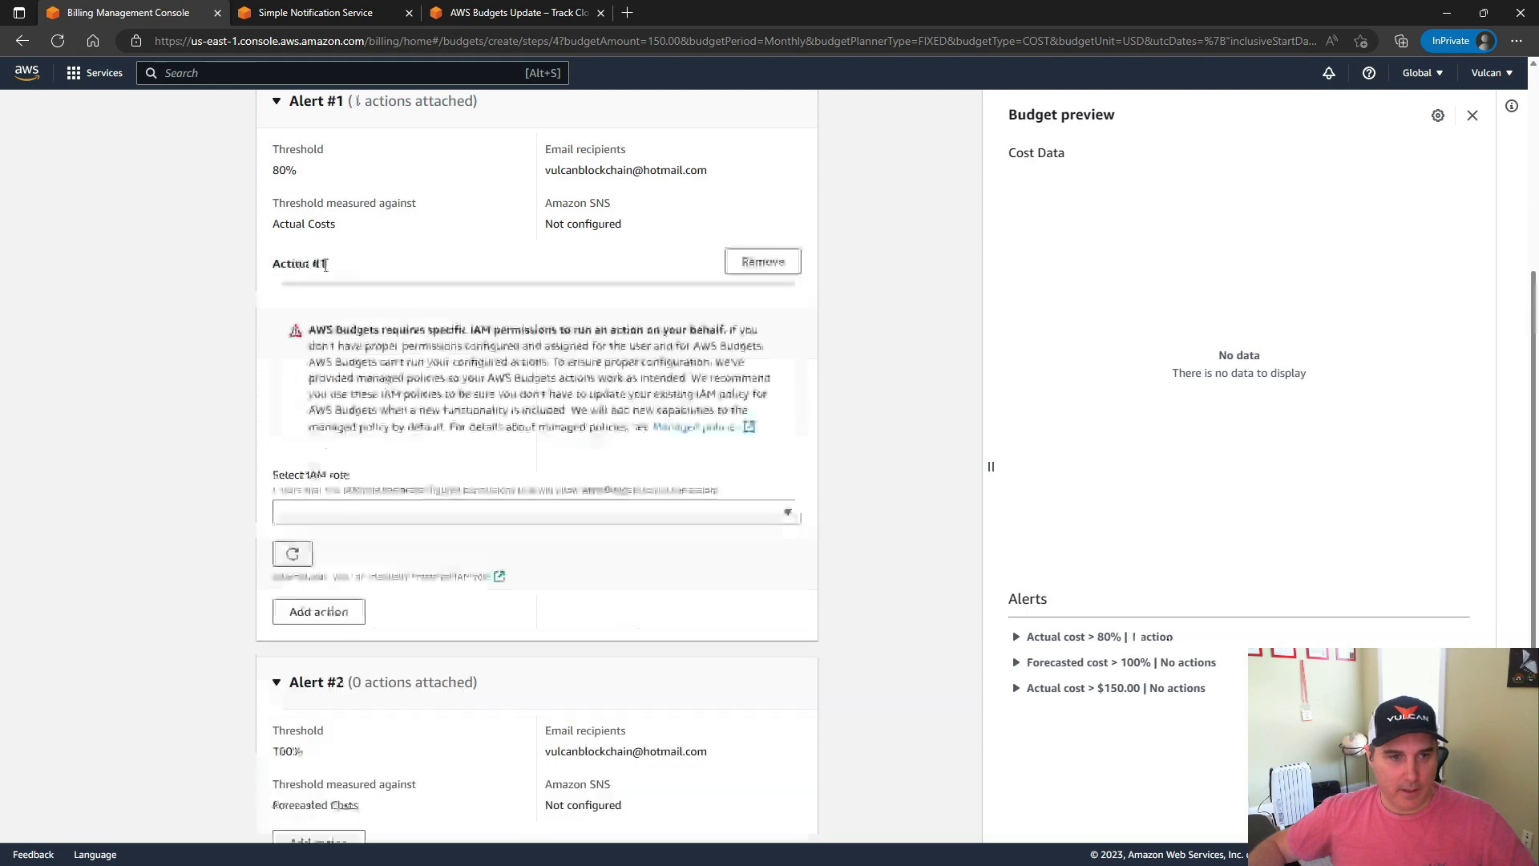
{"action": "left_click", "coordinate": [521, 517]}
{"action": "left_click", "coordinate": [521, 521]}
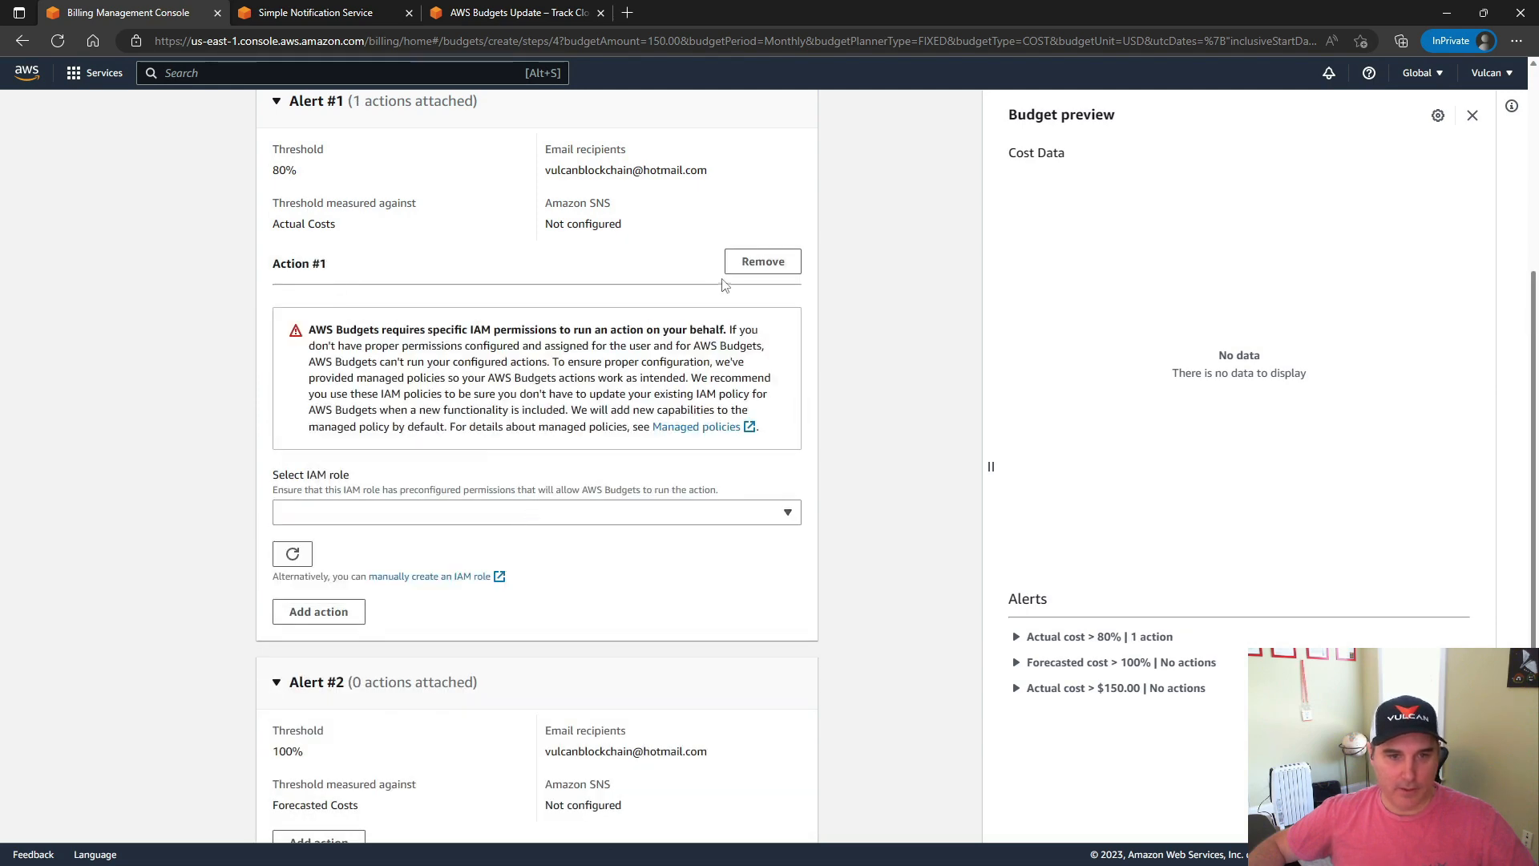
{"action": "scroll", "coordinate": [774, 360], "scroll_direction": "down", "scroll_amount": 4}
{"action": "left_click", "coordinate": [795, 803]}
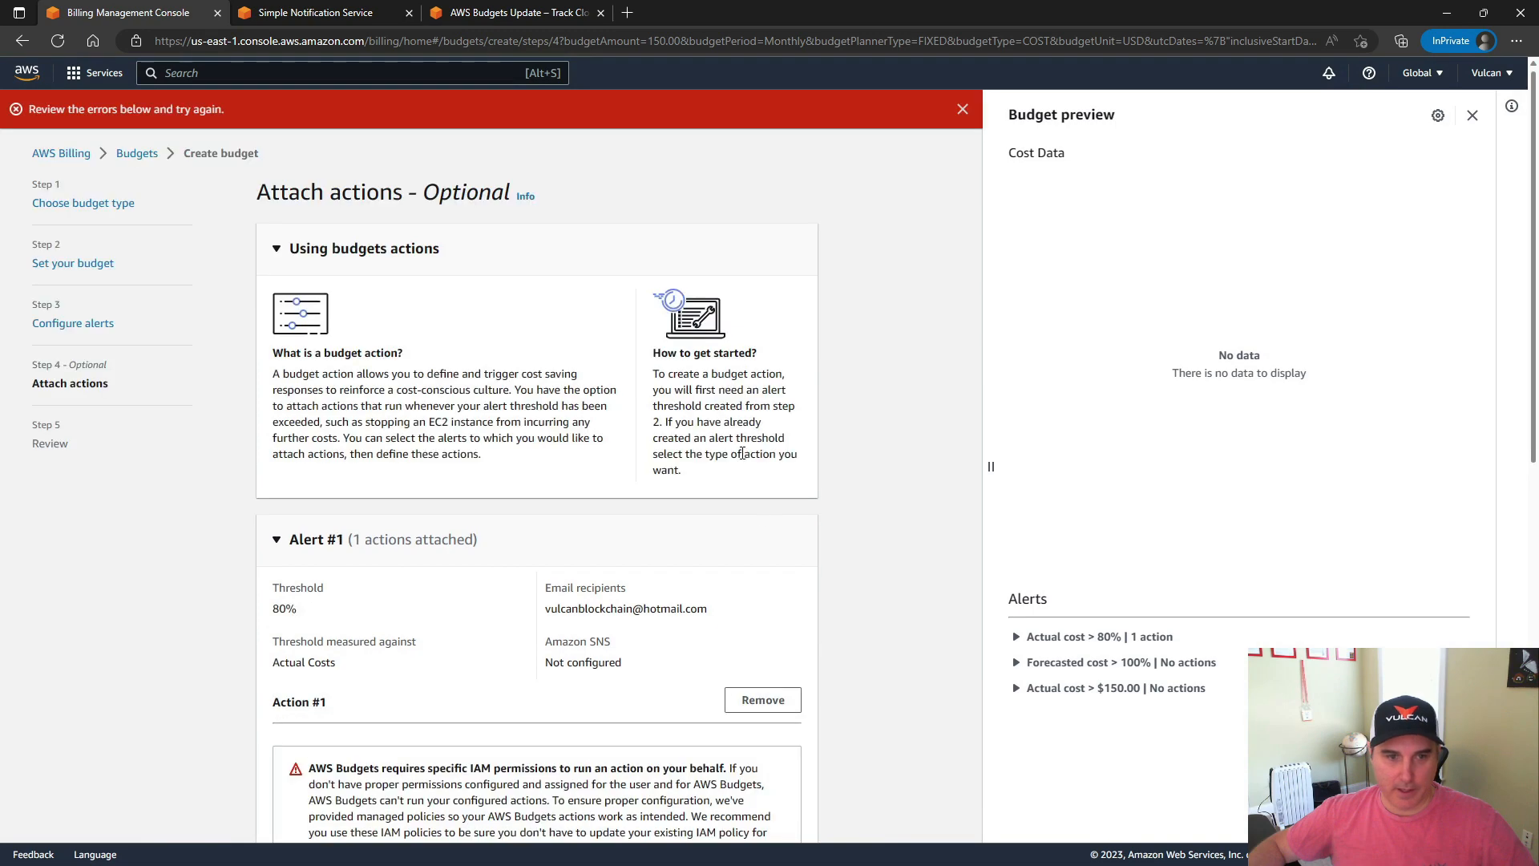
{"action": "scroll", "coordinate": [433, 579], "scroll_direction": "down", "scroll_amount": 7}
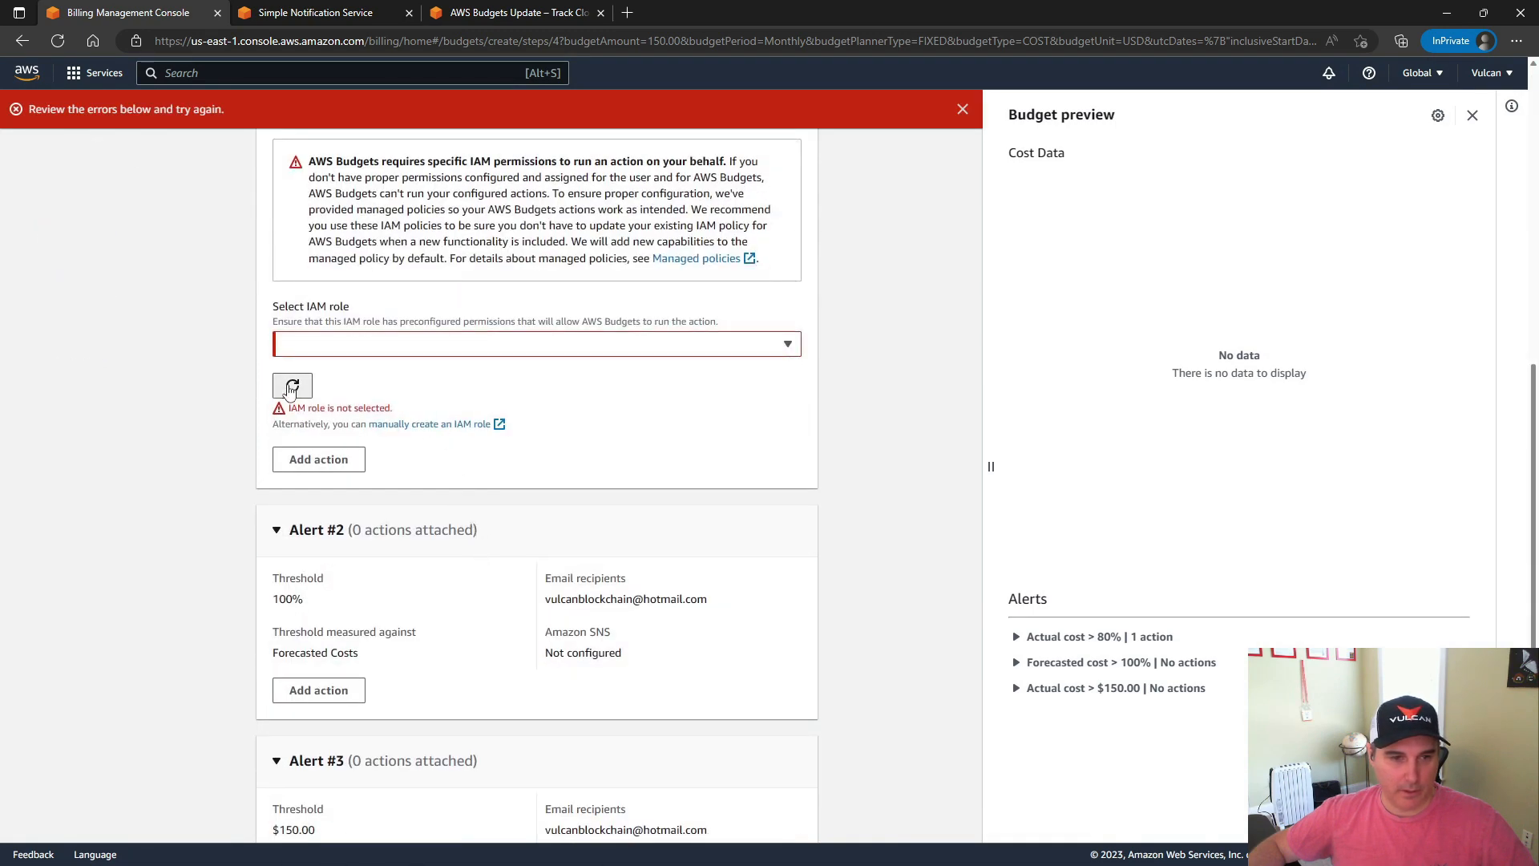
{"action": "scroll", "coordinate": [394, 401], "scroll_direction": "up", "scroll_amount": 1}
{"action": "scroll", "coordinate": [392, 401], "scroll_direction": "up", "scroll_amount": 4}
{"action": "left_click", "coordinate": [757, 459]}
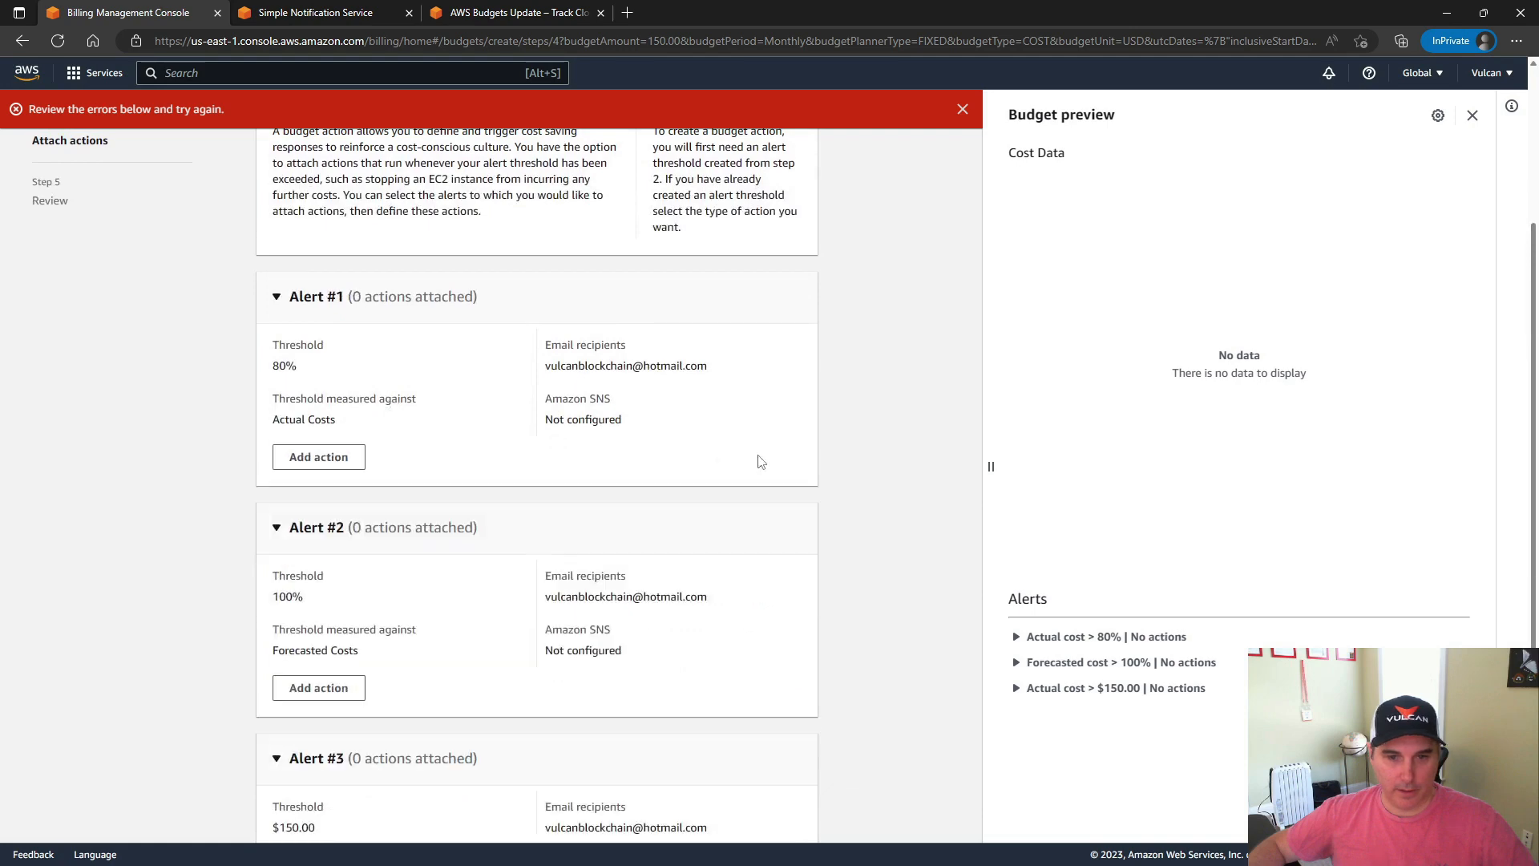
Continue to the review without any attached actions, check the budget details and alerts, and create the budget
{"action": "scroll", "coordinate": [617, 496], "scroll_direction": "down", "scroll_amount": 3}
{"action": "left_click", "coordinate": [787, 804]}
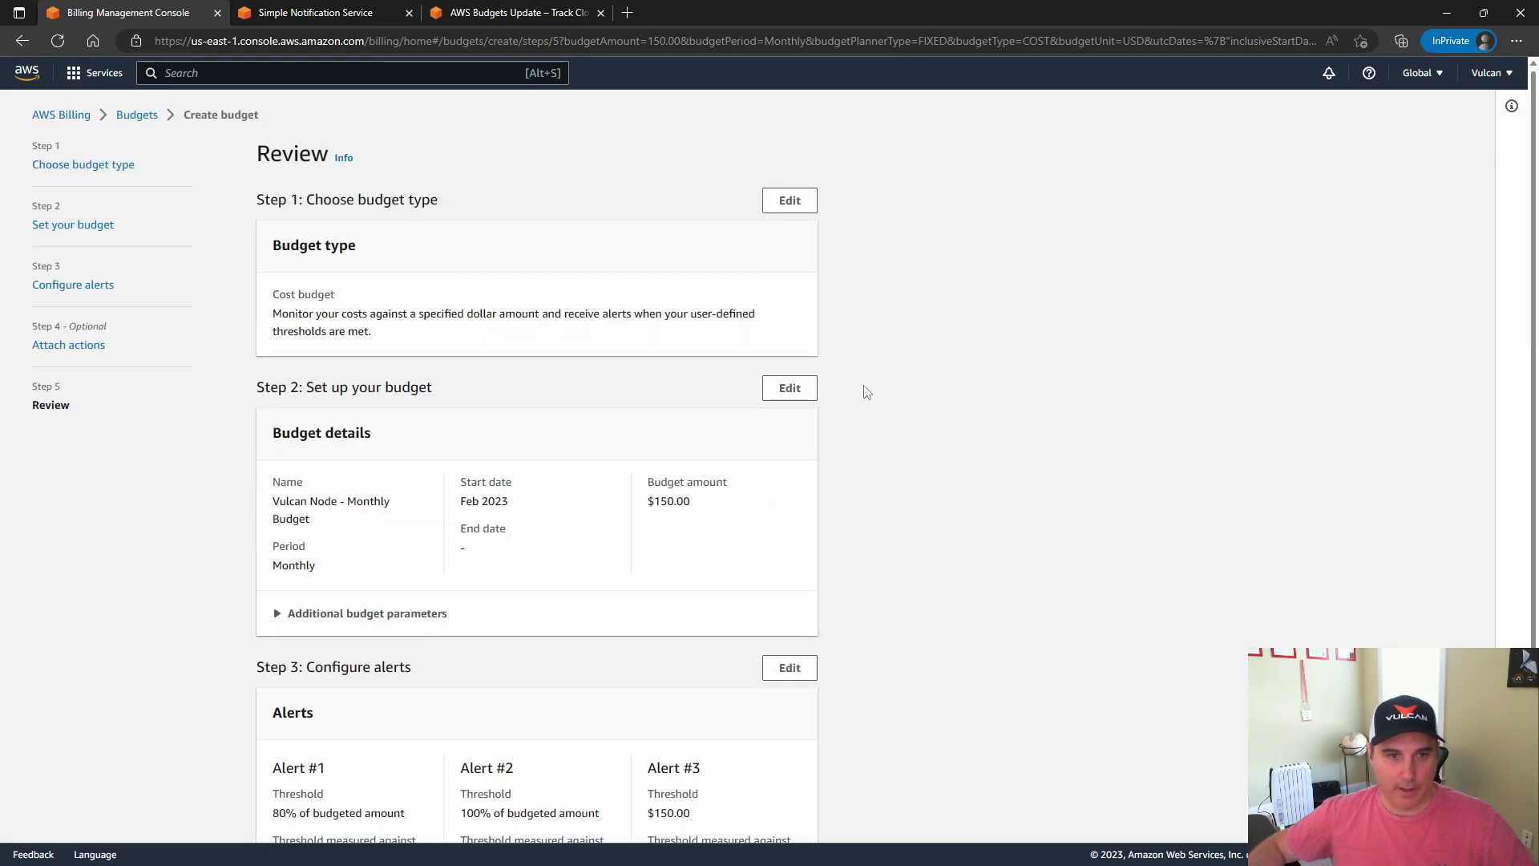
{"action": "scroll", "coordinate": [484, 276], "scroll_direction": "down", "scroll_amount": 5}
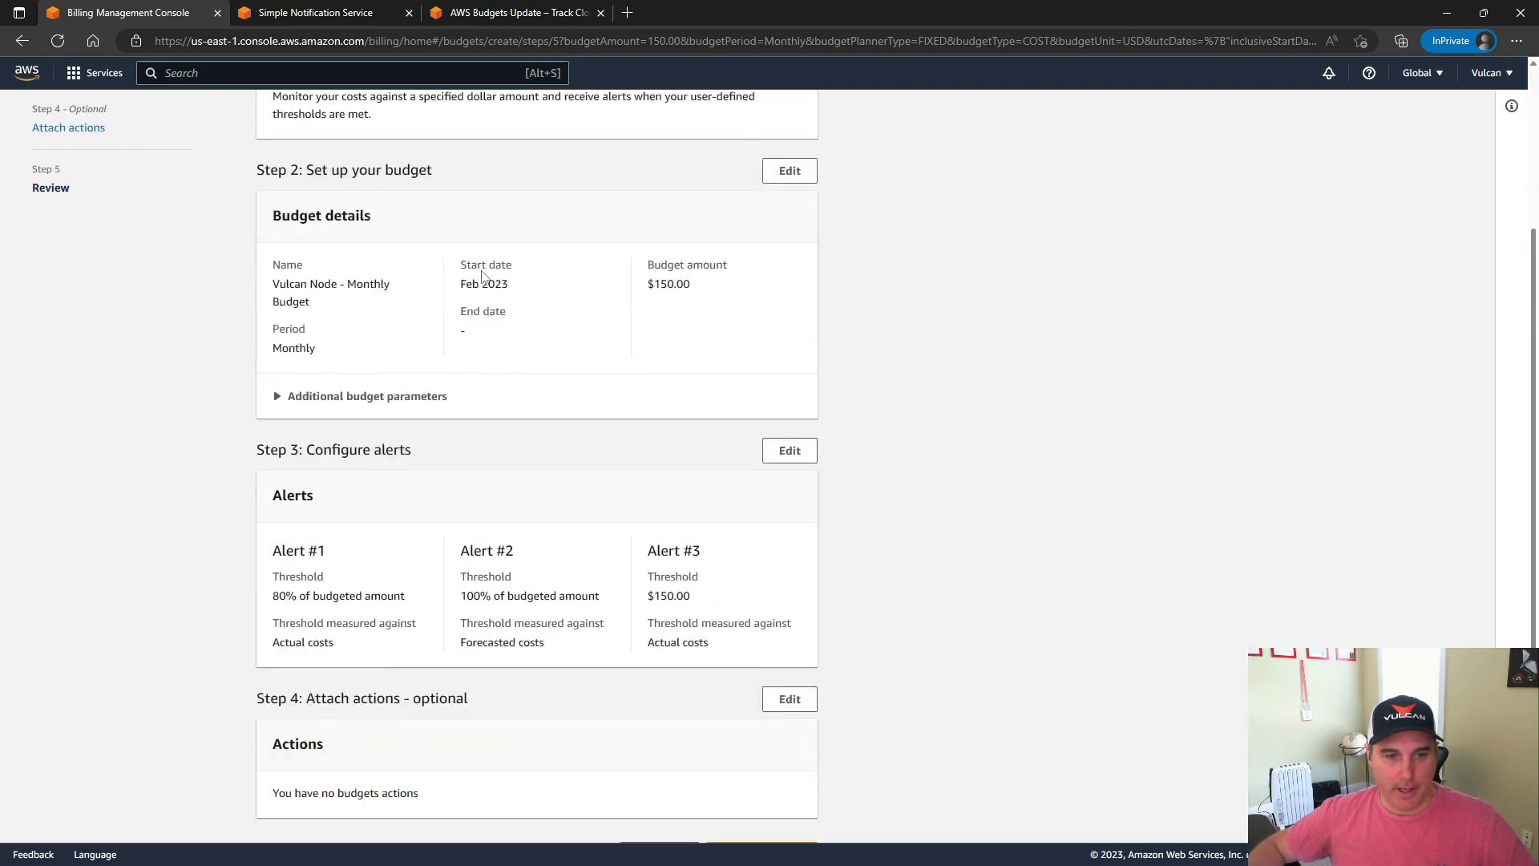
{"action": "left_click", "coordinate": [776, 813]}
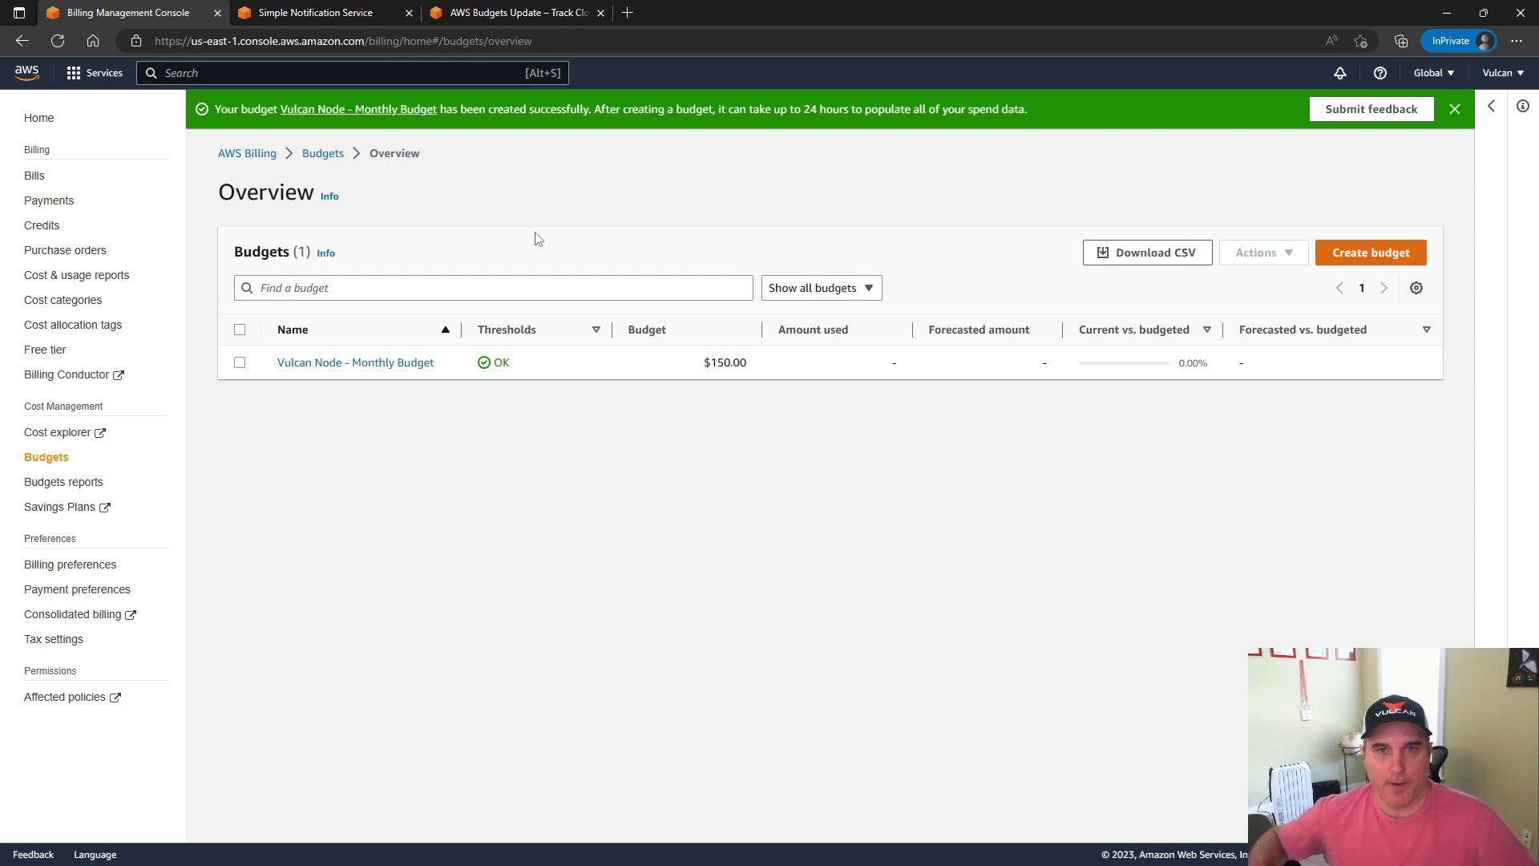
Examine the sample budget notification e-mail in the AWS Budgets Update article, underlining the budget name and actual cost in its text
{"action": "left_click", "coordinate": [504, 17]}
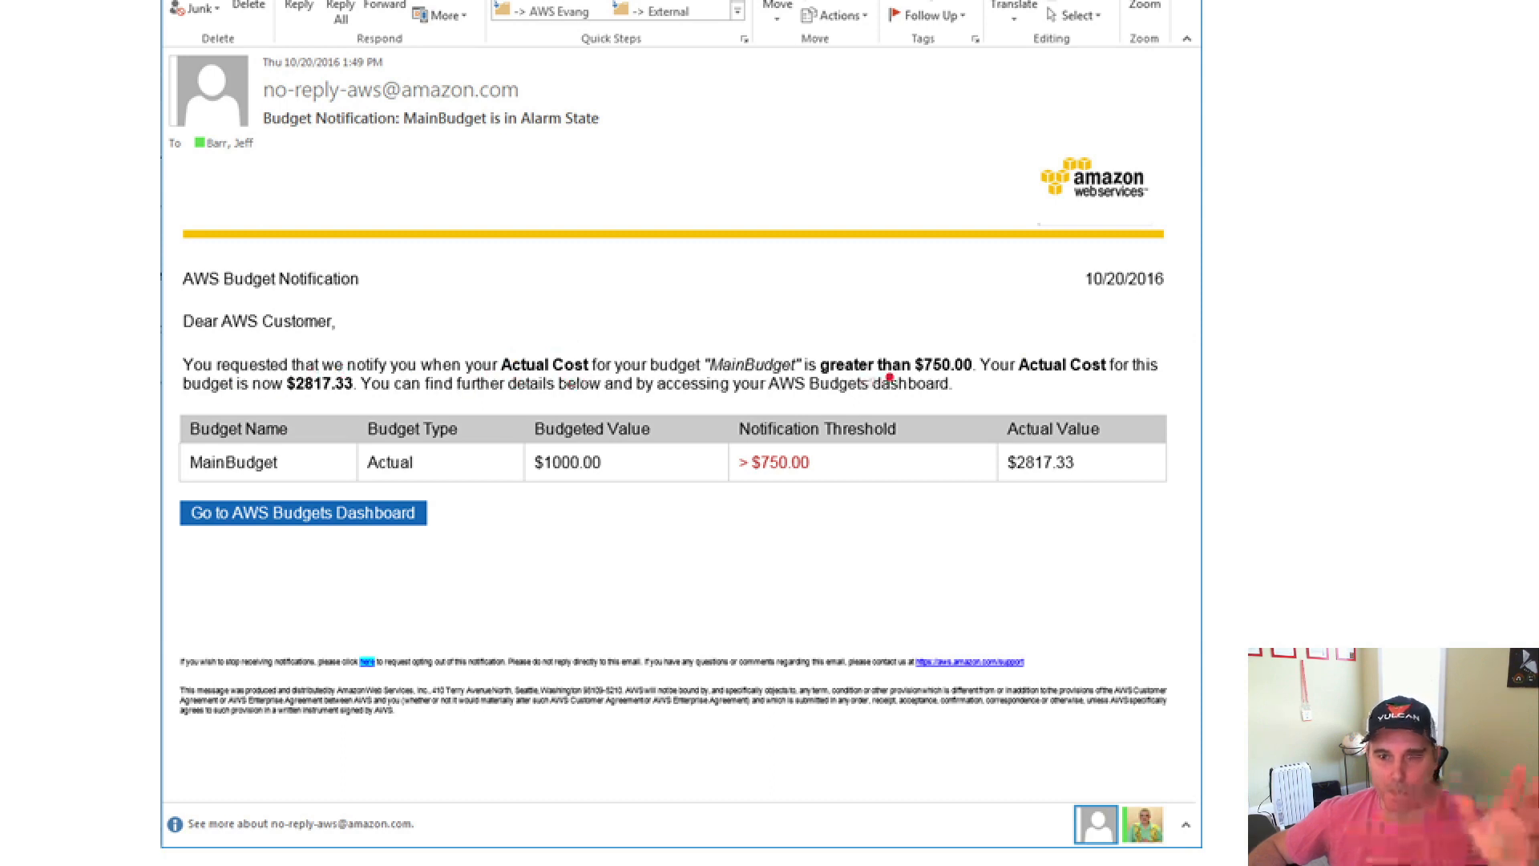
{"action": "left_click_drag", "start_coordinate": [709, 378], "coordinate": [778, 377]}
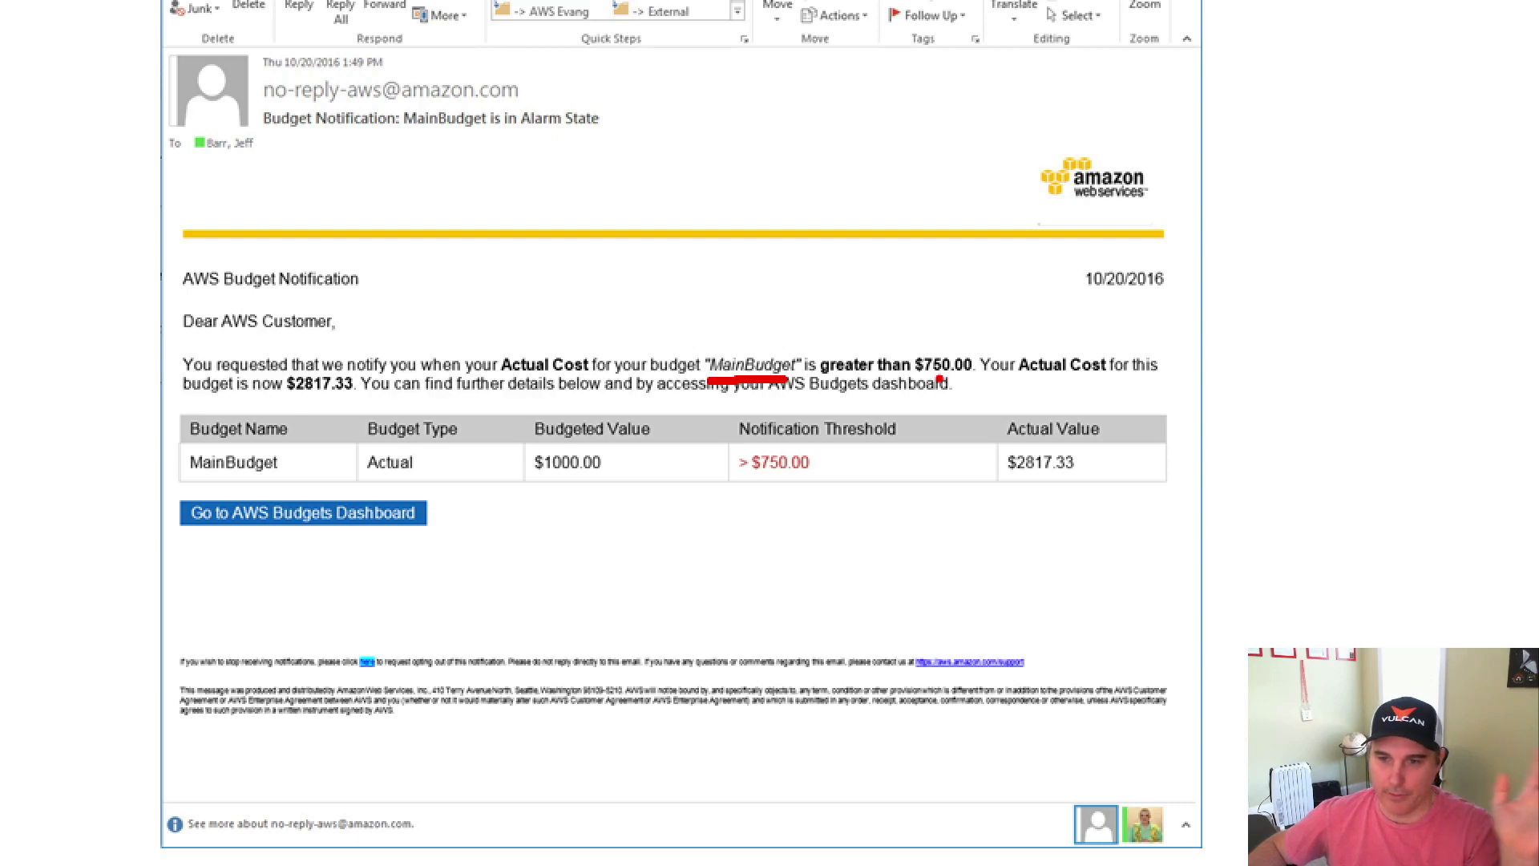
{"action": "left_click_drag", "start_coordinate": [287, 395], "coordinate": [370, 393]}
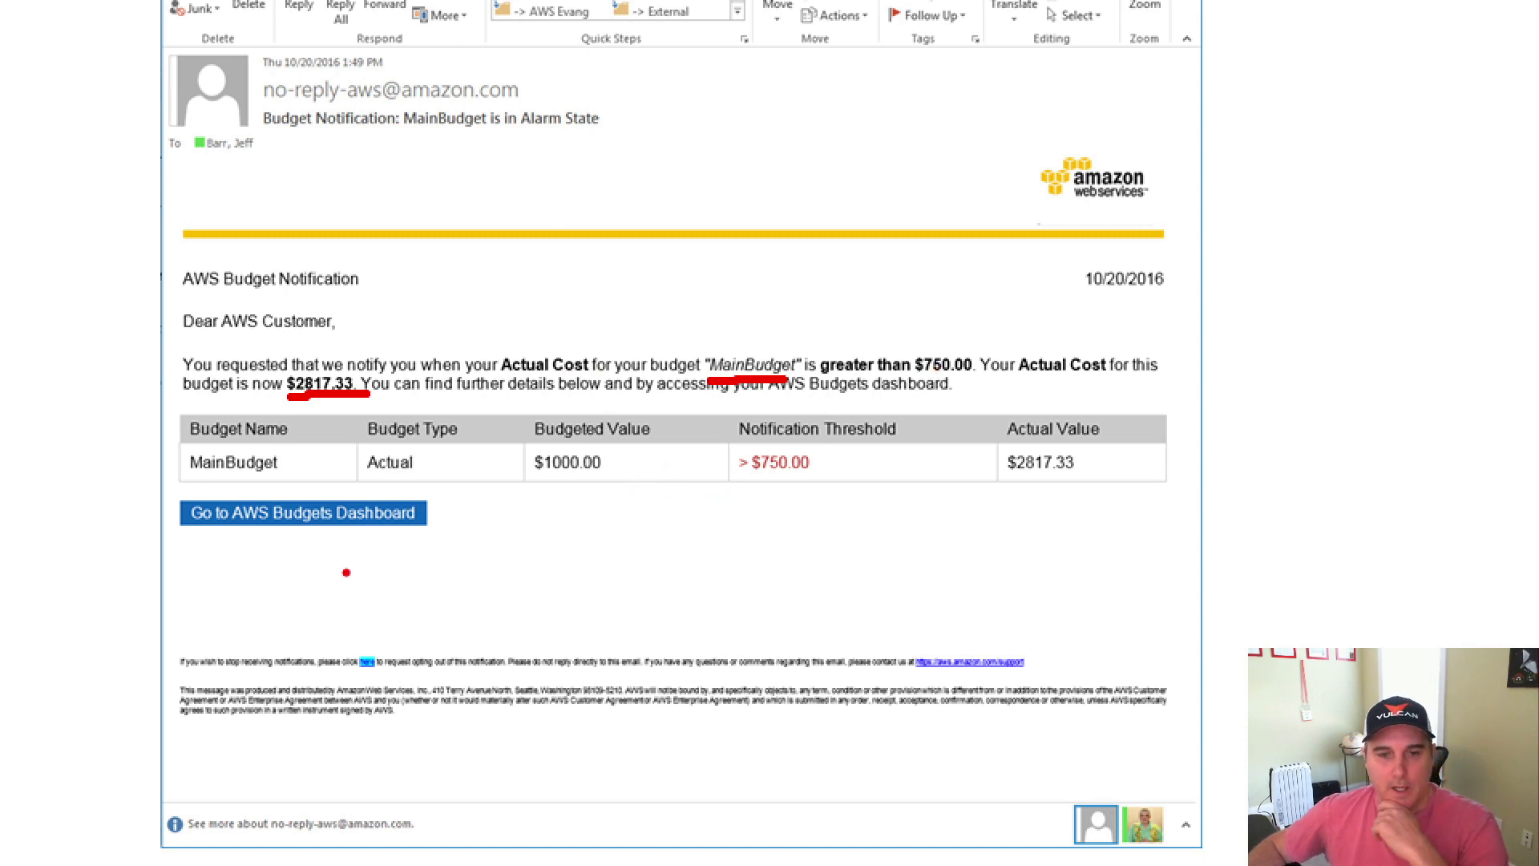
{"action": "key", "text": "Escape"}
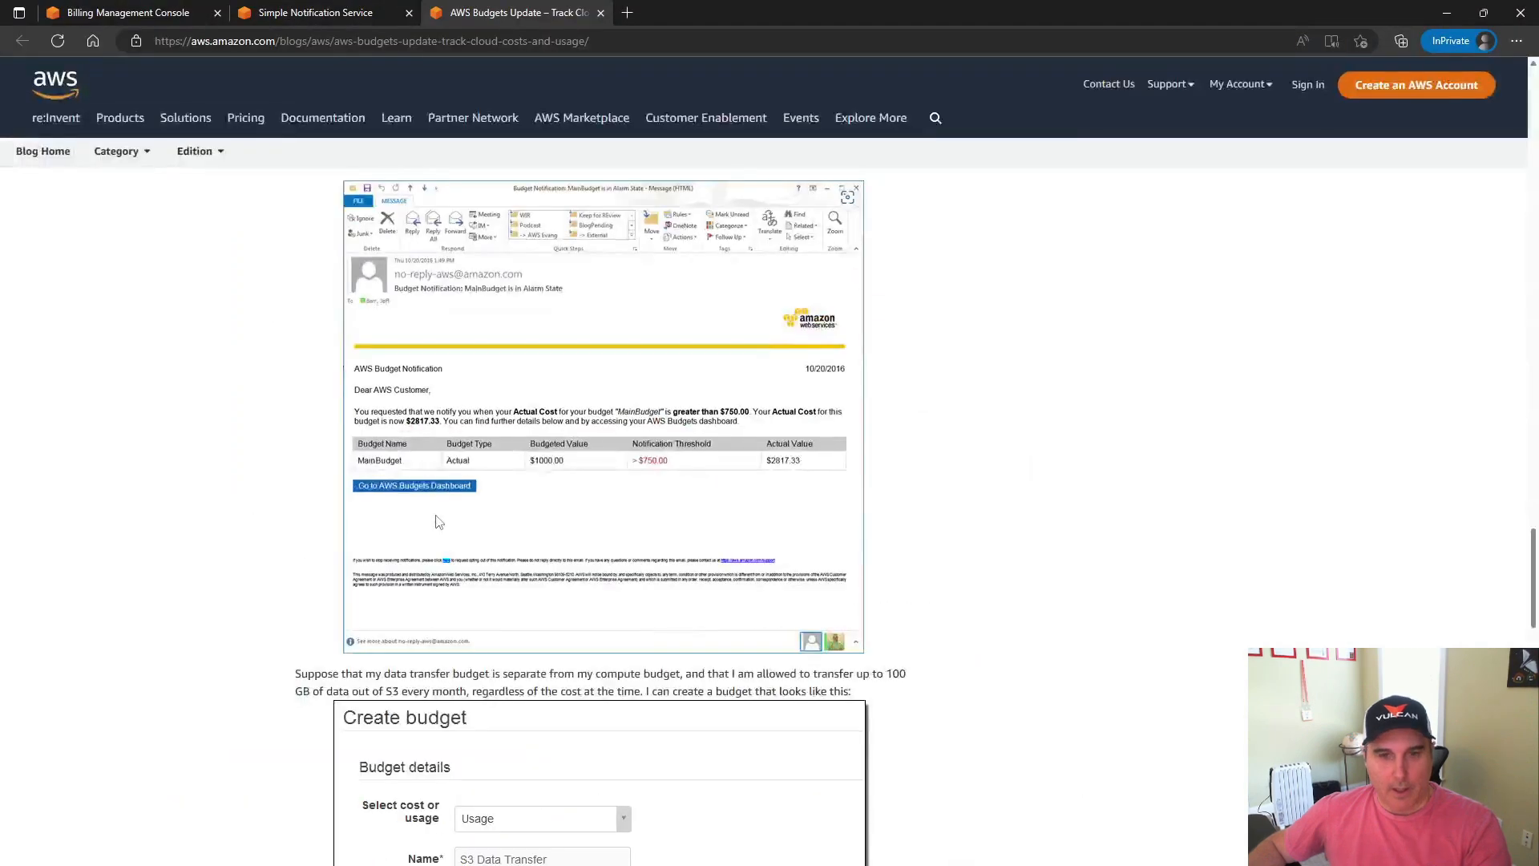